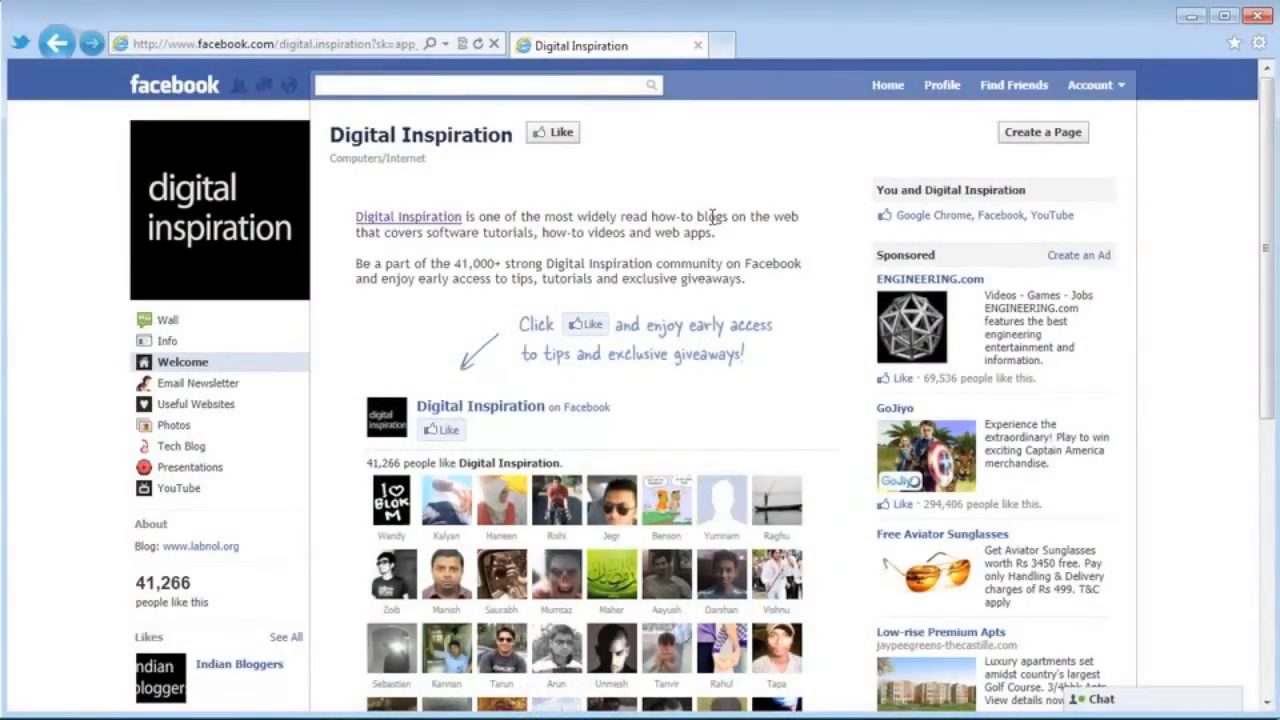
# Step: Search for "developer", open the Developer app, and allow it to access the account's basic information
pyautogui.write('developer')
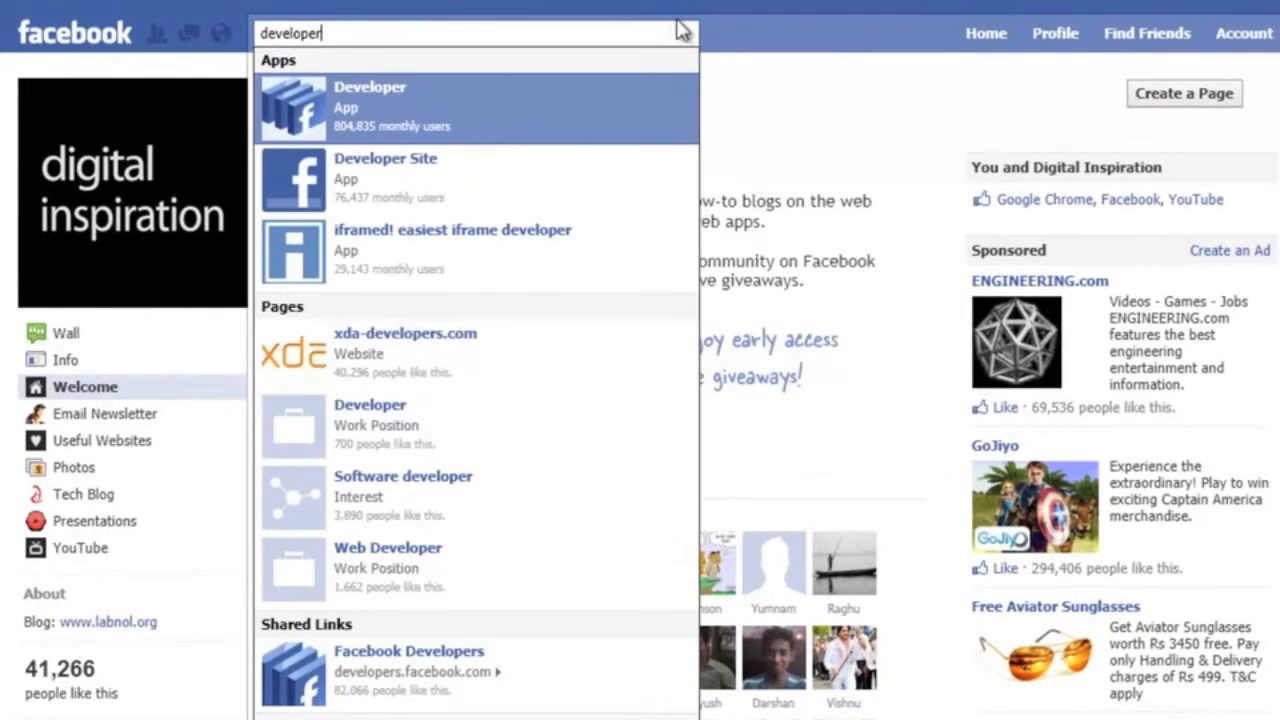
pyautogui.click(580, 126)
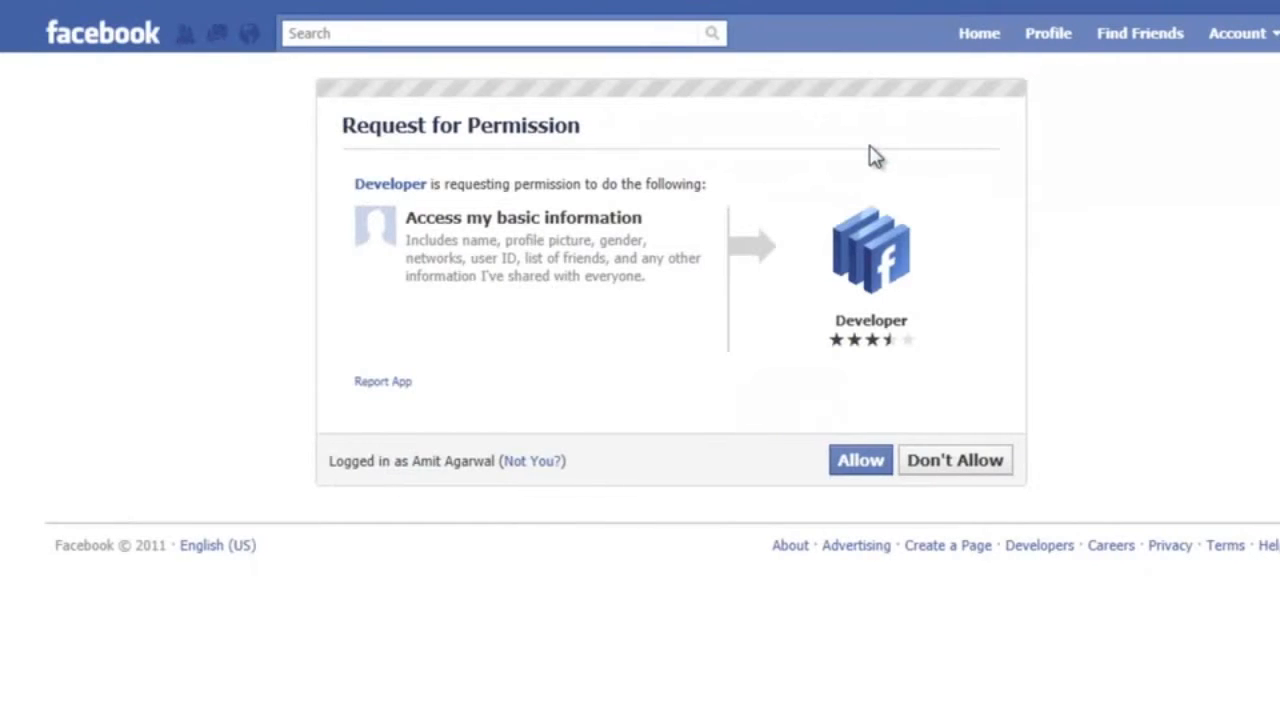
pyautogui.click(846, 470)
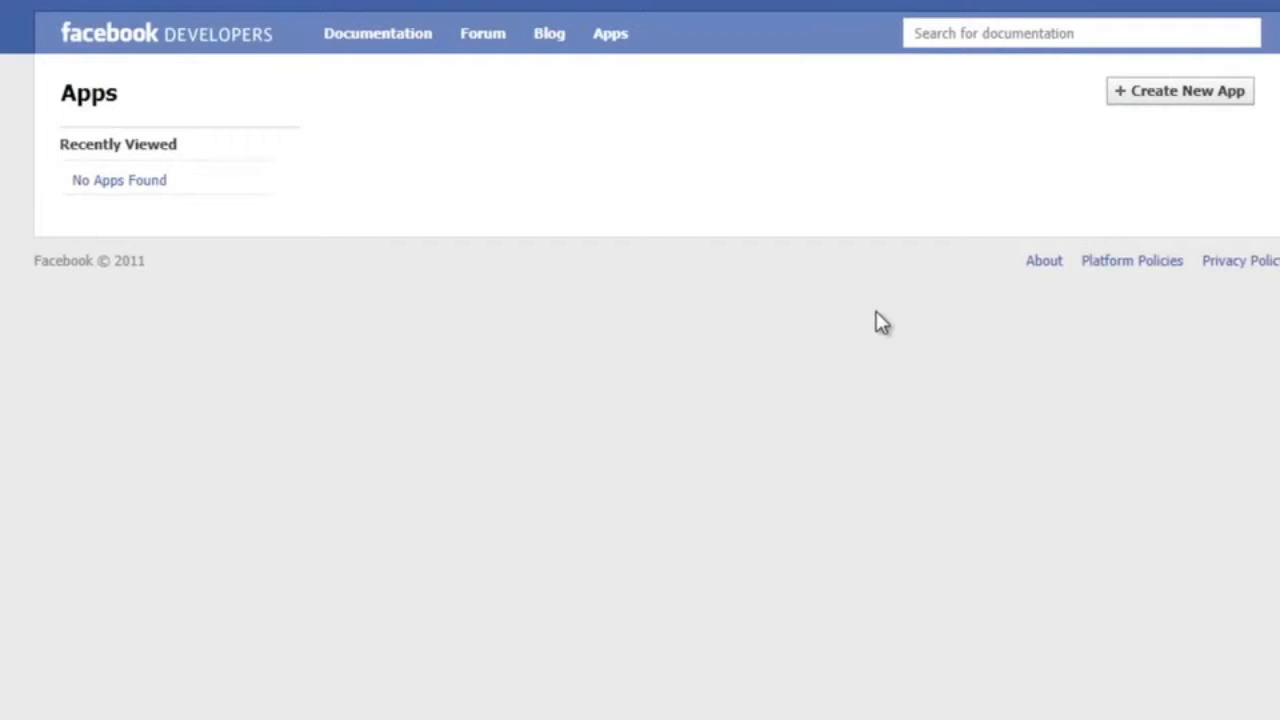
# Step: Create a new app named "Hello World" and agree to the Facebook Terms
pyautogui.click(1198, 104)
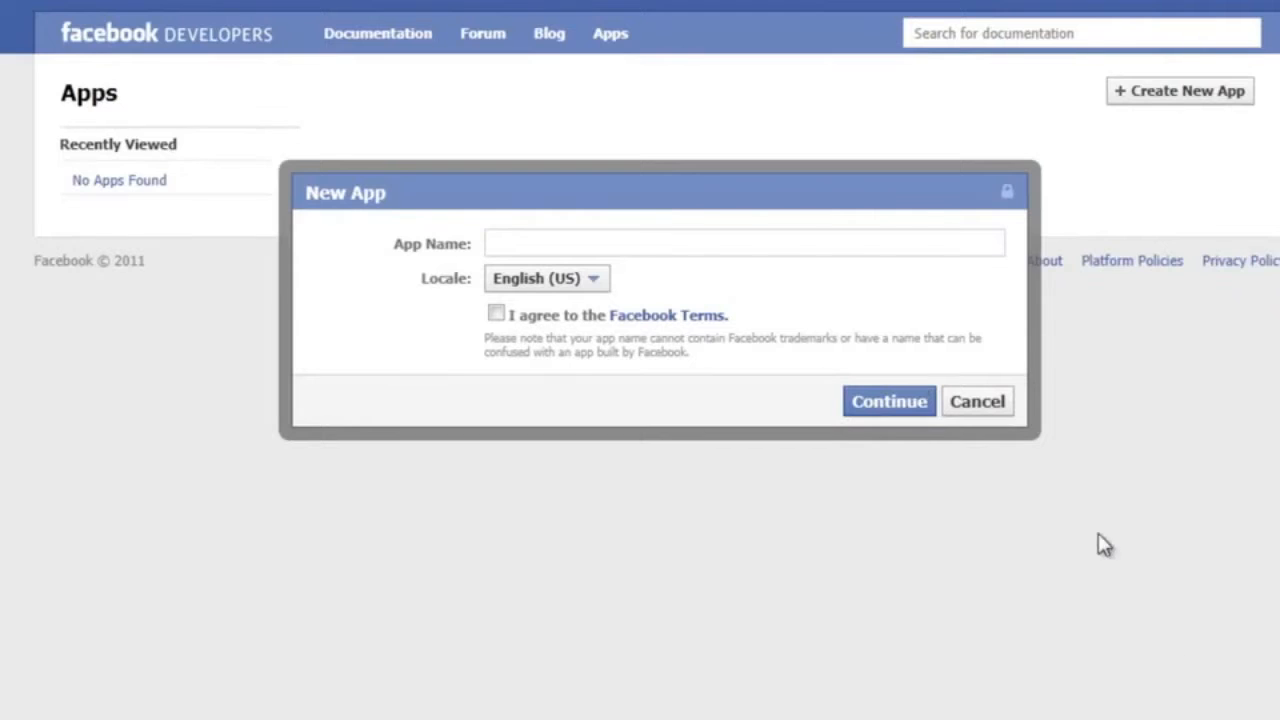
pyautogui.write('HelloWorld')
pyautogui.click(496, 314)
pyautogui.click(886, 403)
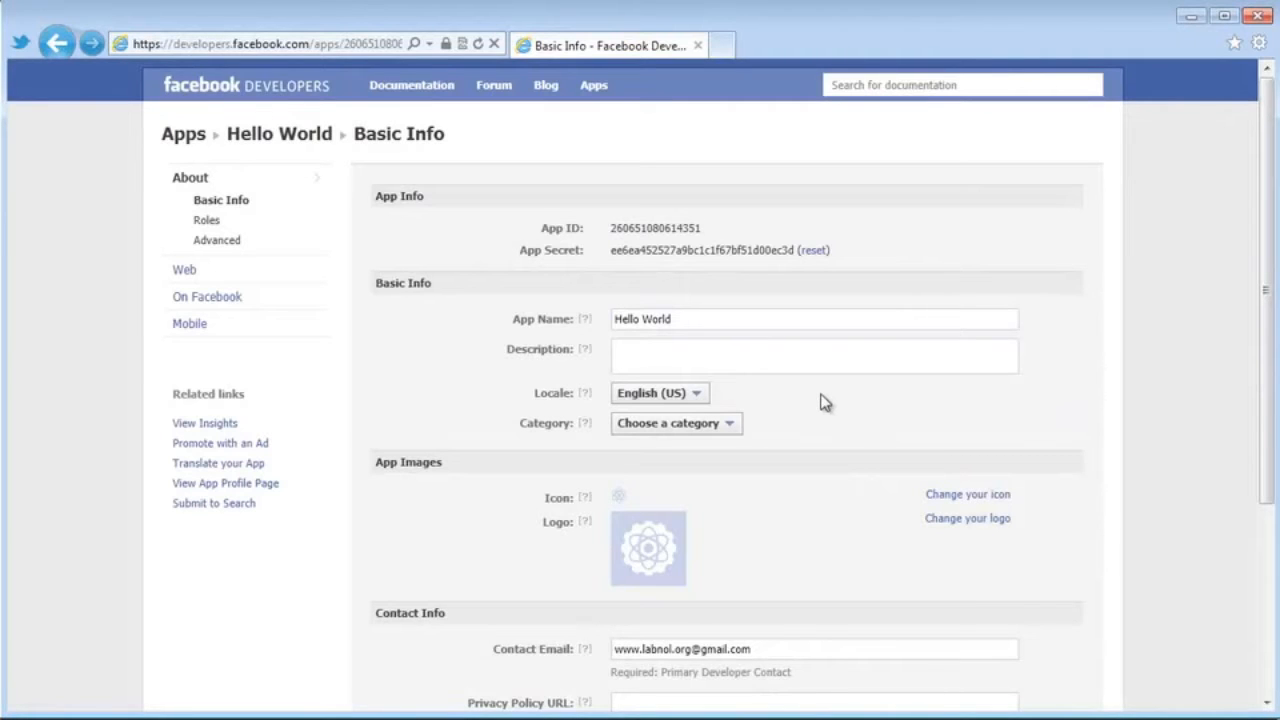
# Step: Set the app's description to "This is a sample app for my Facebook page."
pyautogui.click(826, 356)
pyautogui.write('This is a sample app for m')
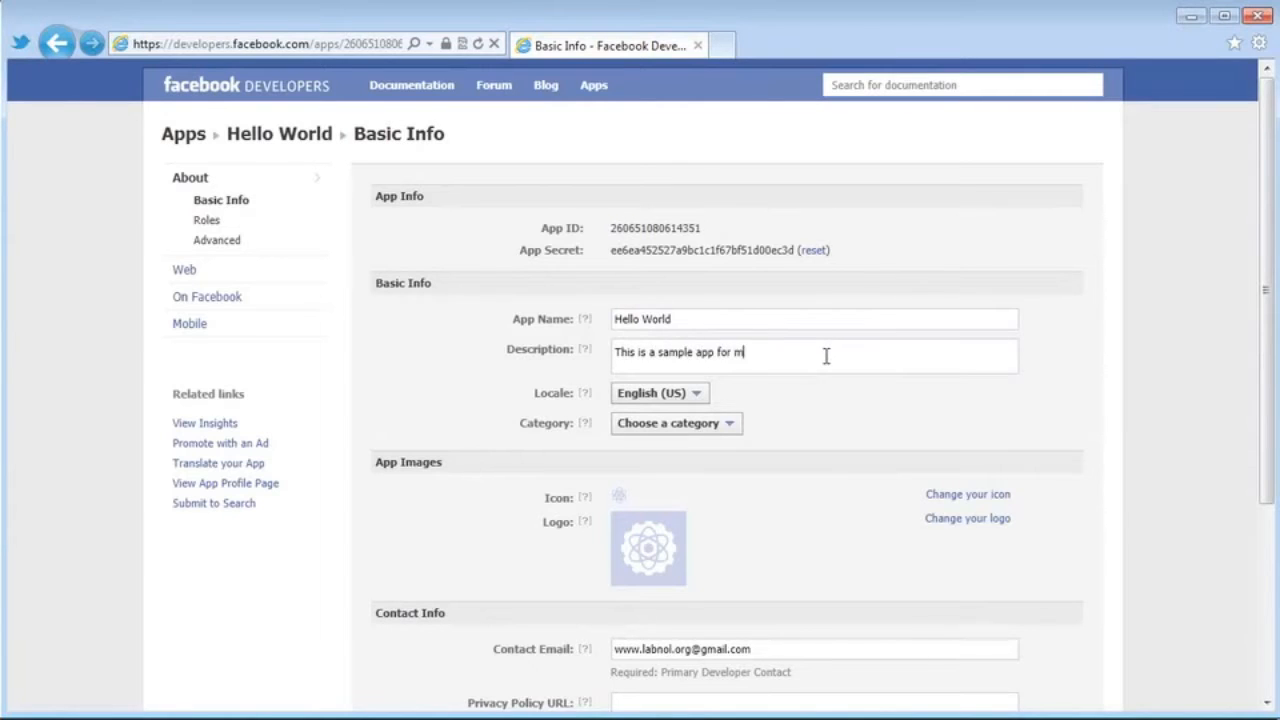
pyautogui.write('y Facebook page.')
# Step: Upload icon.jpg from the Facebook folder on drive C as the app's icon
pyautogui.scroll(-3, 830, 394)
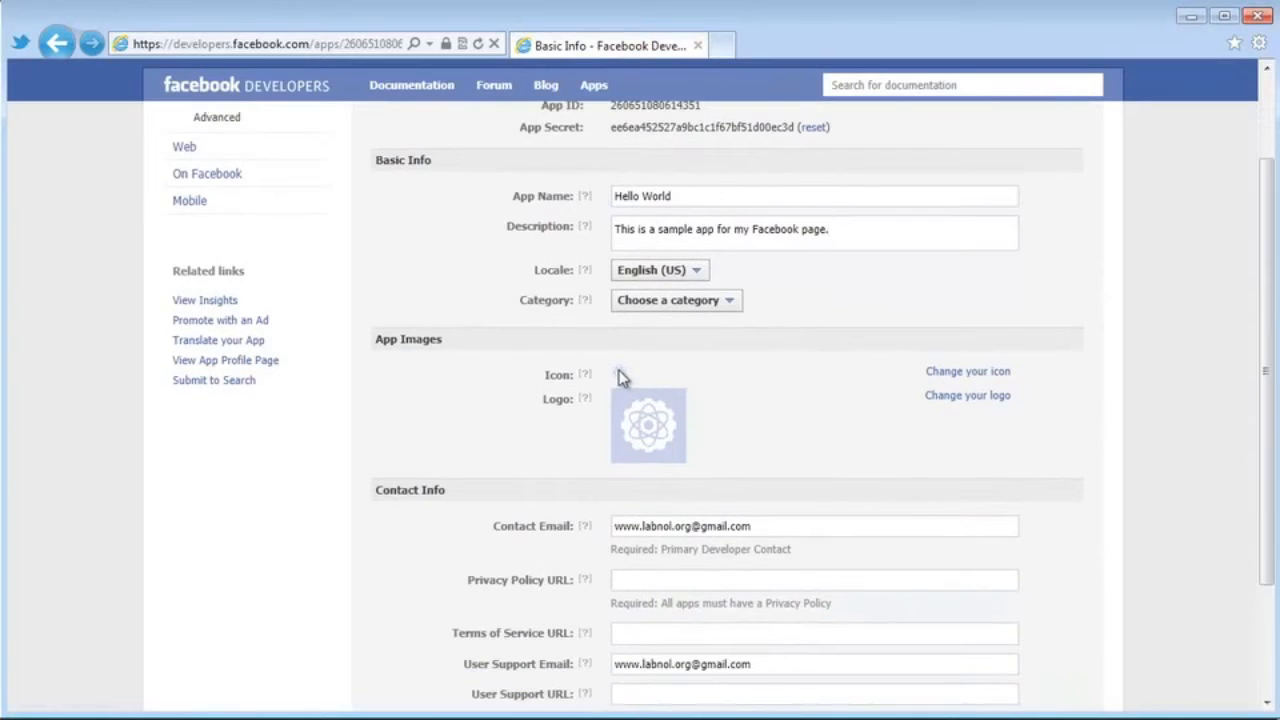
pyautogui.click(983, 375)
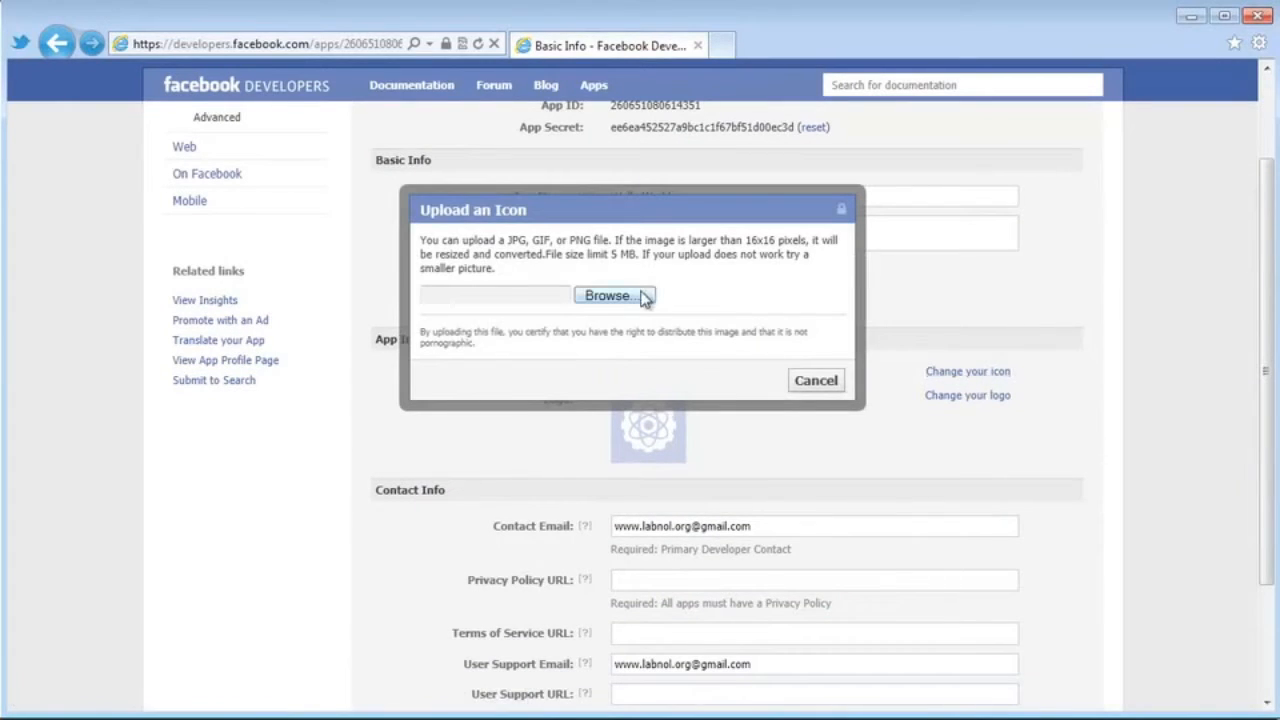
pyautogui.click(643, 297)
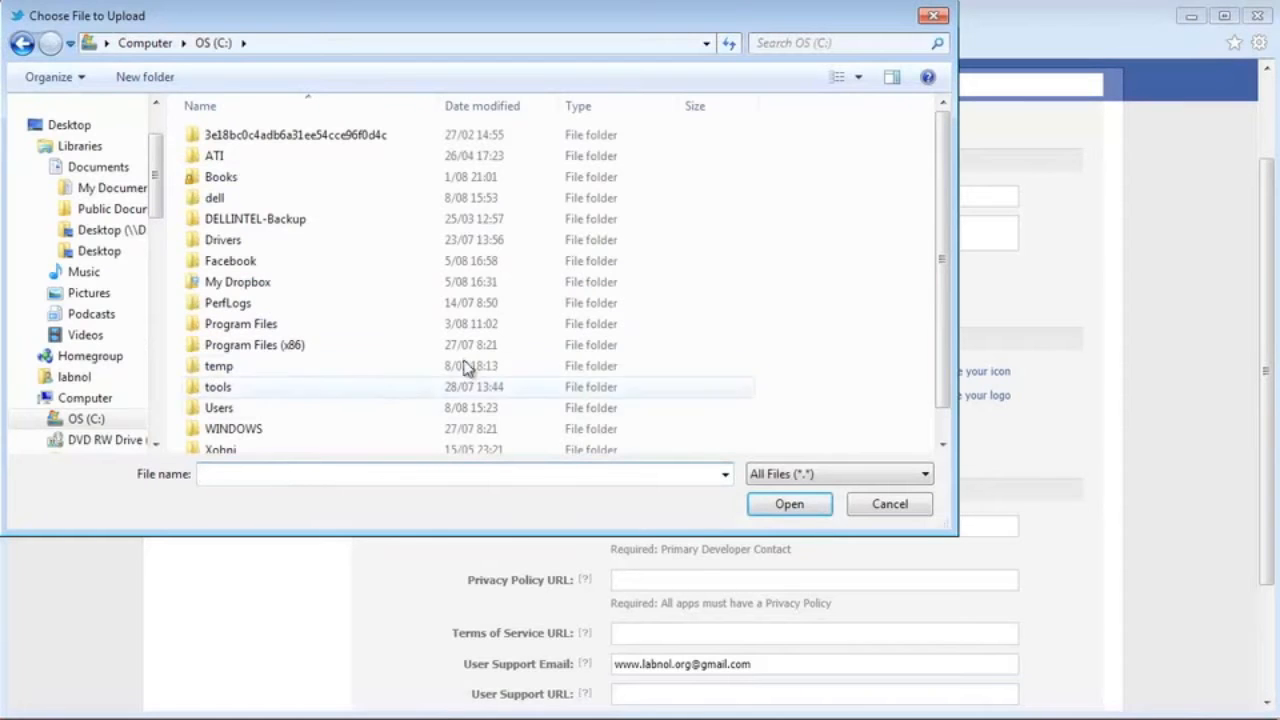
pyautogui.moveTo(945, 206); pyautogui.dragTo(945, 234)
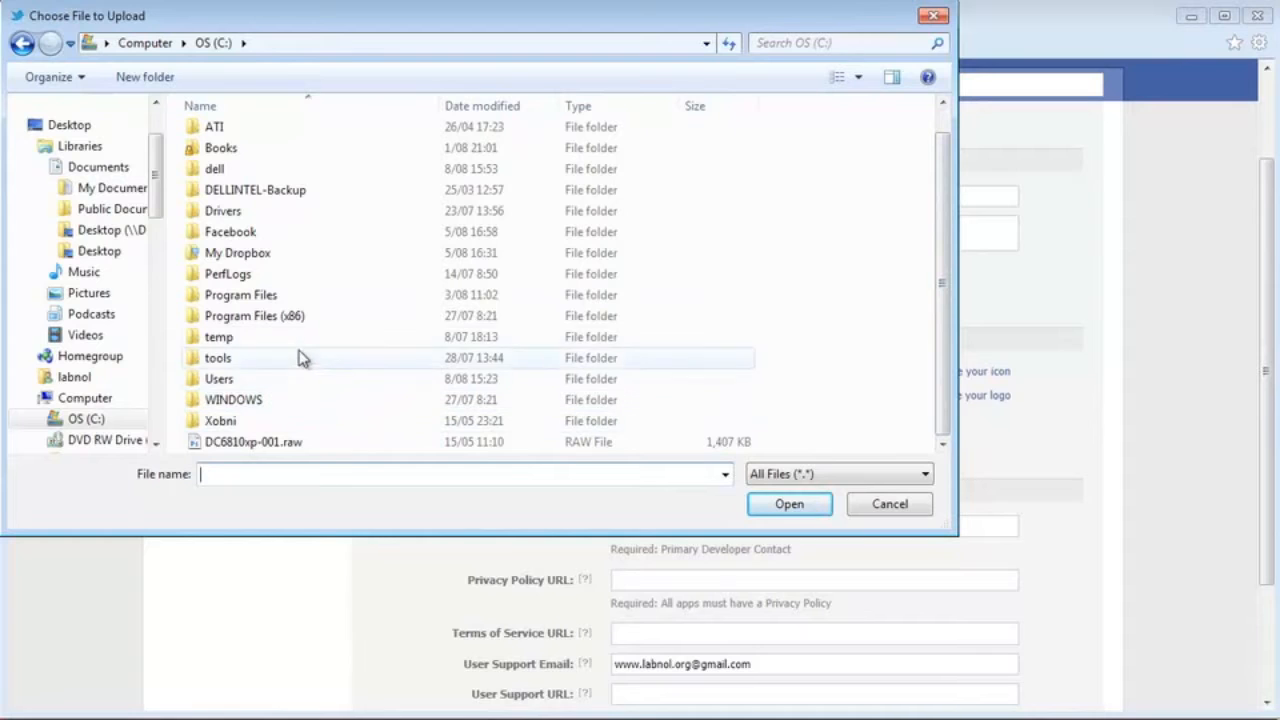
pyautogui.doubleClick(291, 233)
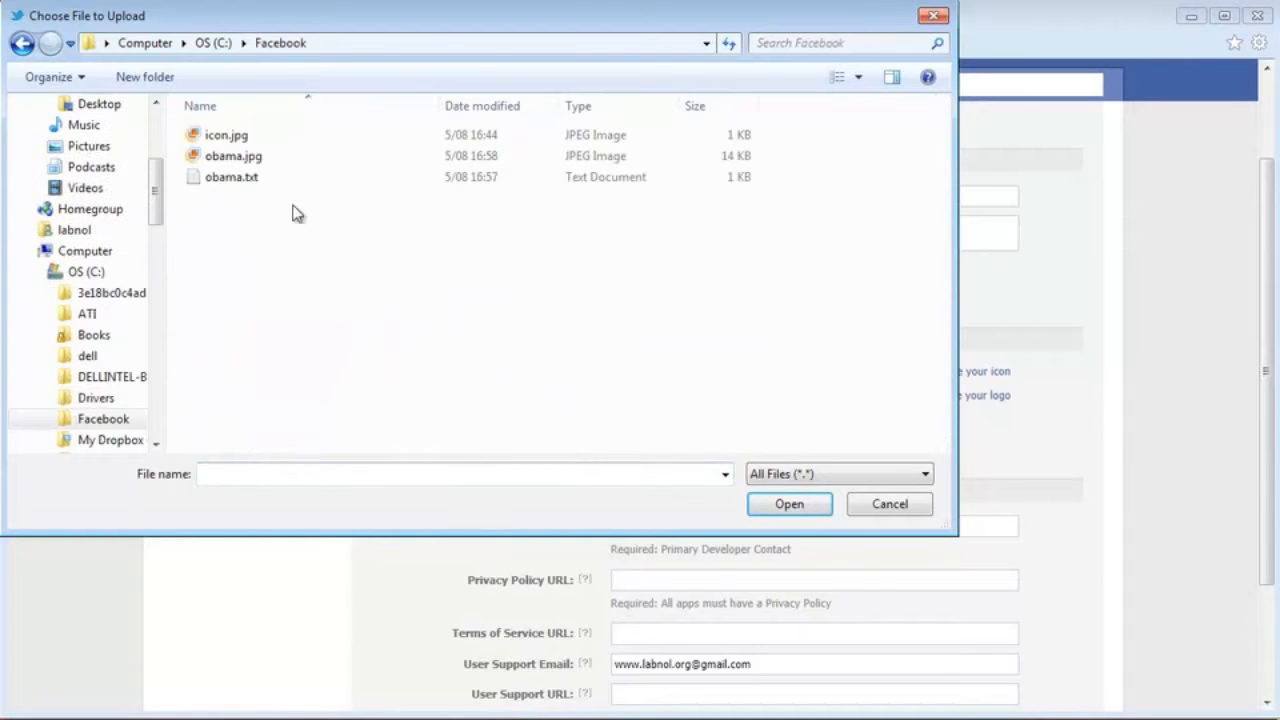
pyautogui.doubleClick(275, 135)
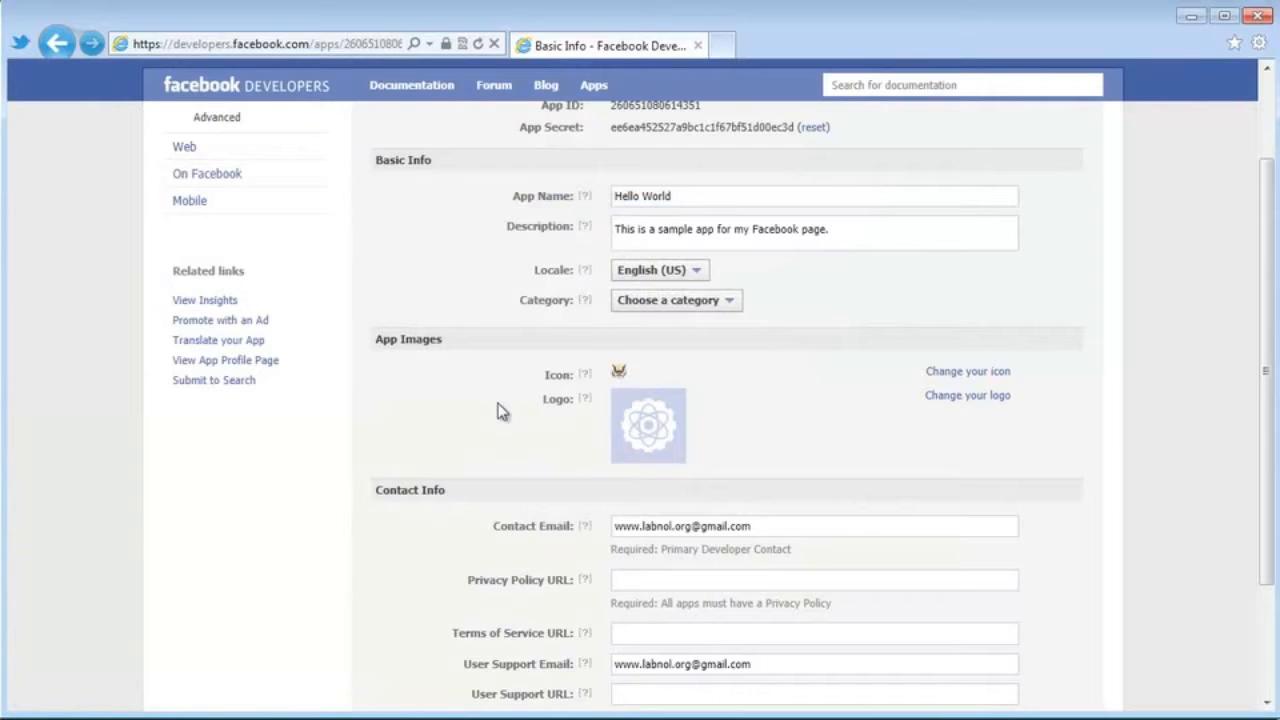
# Step: Save the app's basic info and open the Canvas Page field in its On Facebook canvas settings
pyautogui.scroll(-3, 1142, 420)
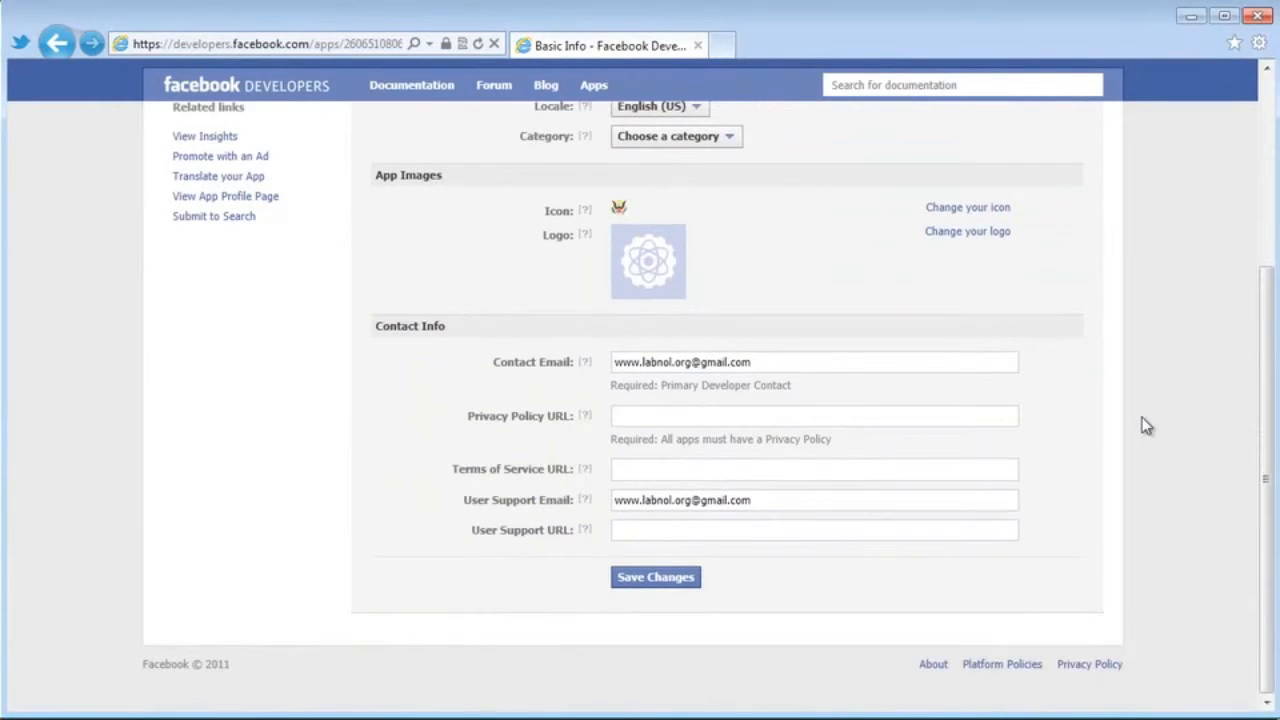
pyautogui.scroll(5, 1142, 426)
pyautogui.scroll(-4, 1140, 426)
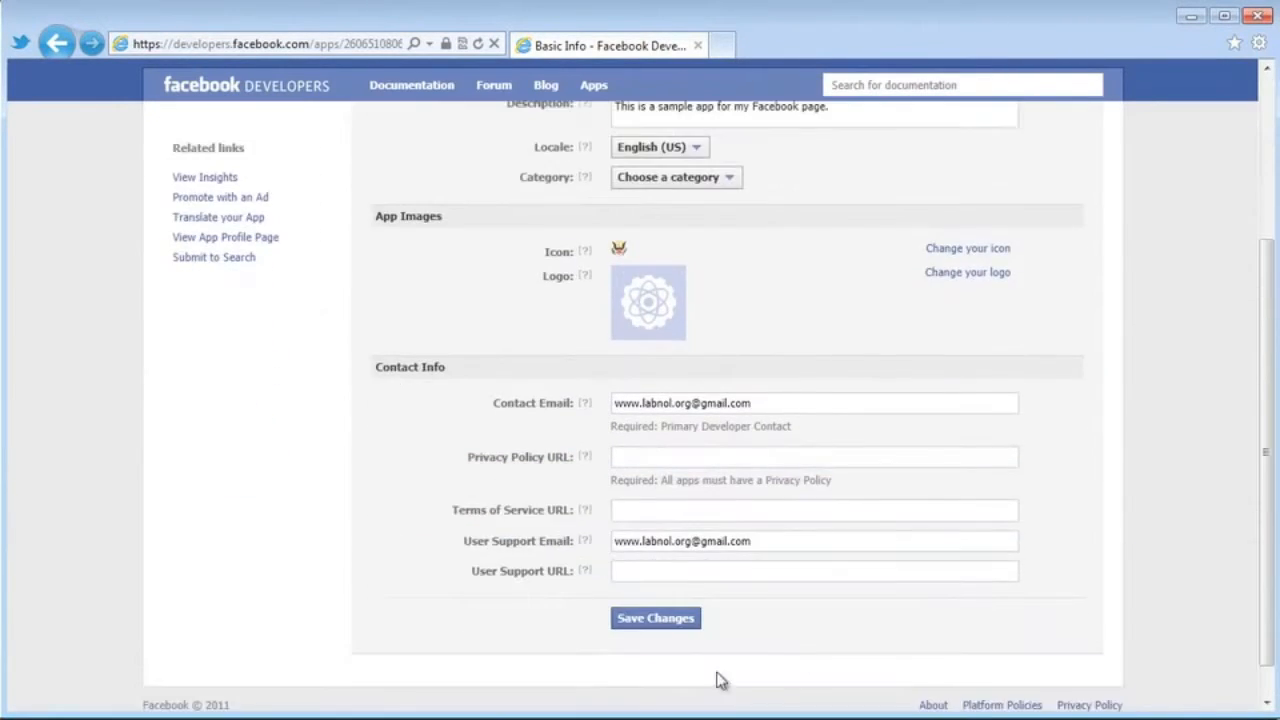
pyautogui.click(660, 620)
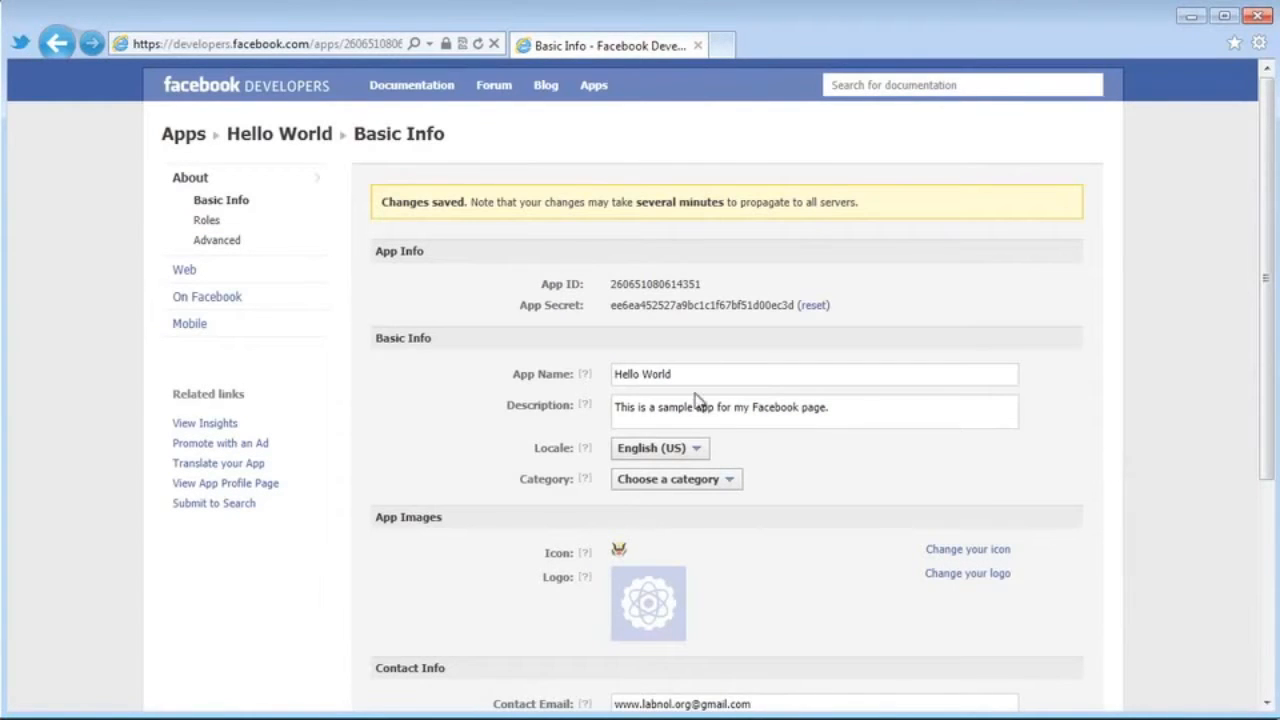
pyautogui.click(234, 300)
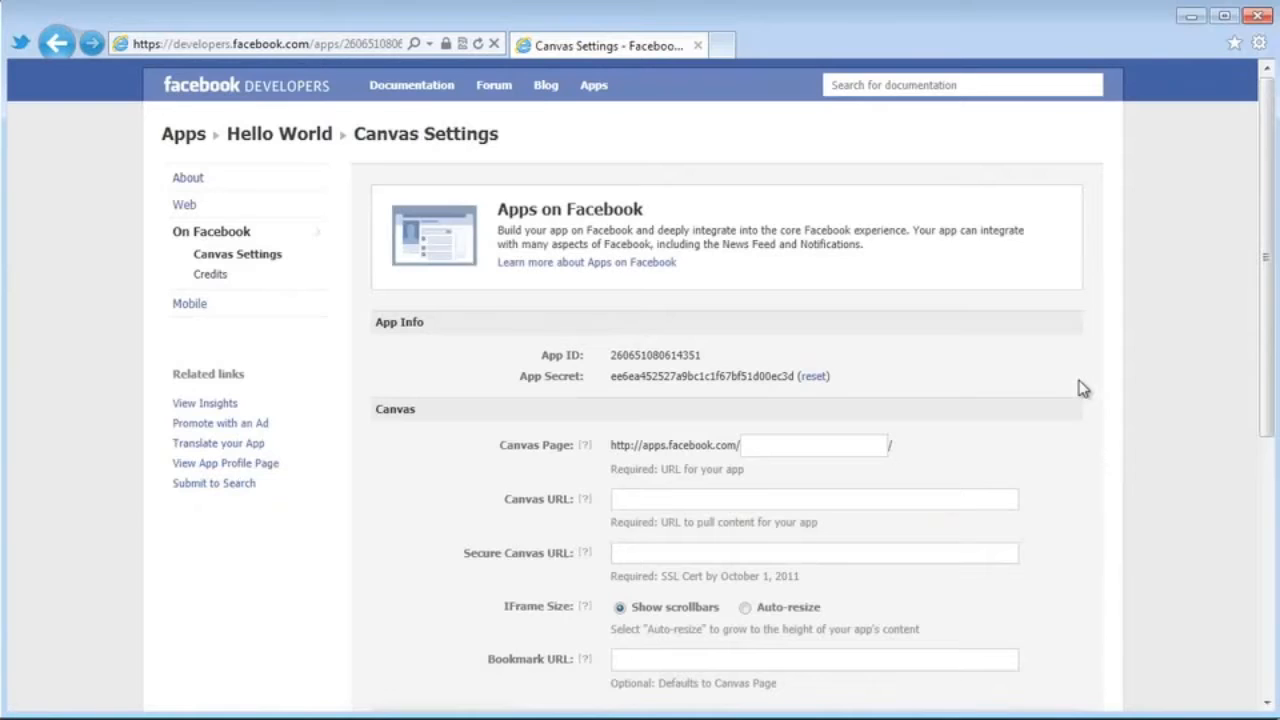
pyautogui.click(846, 444)
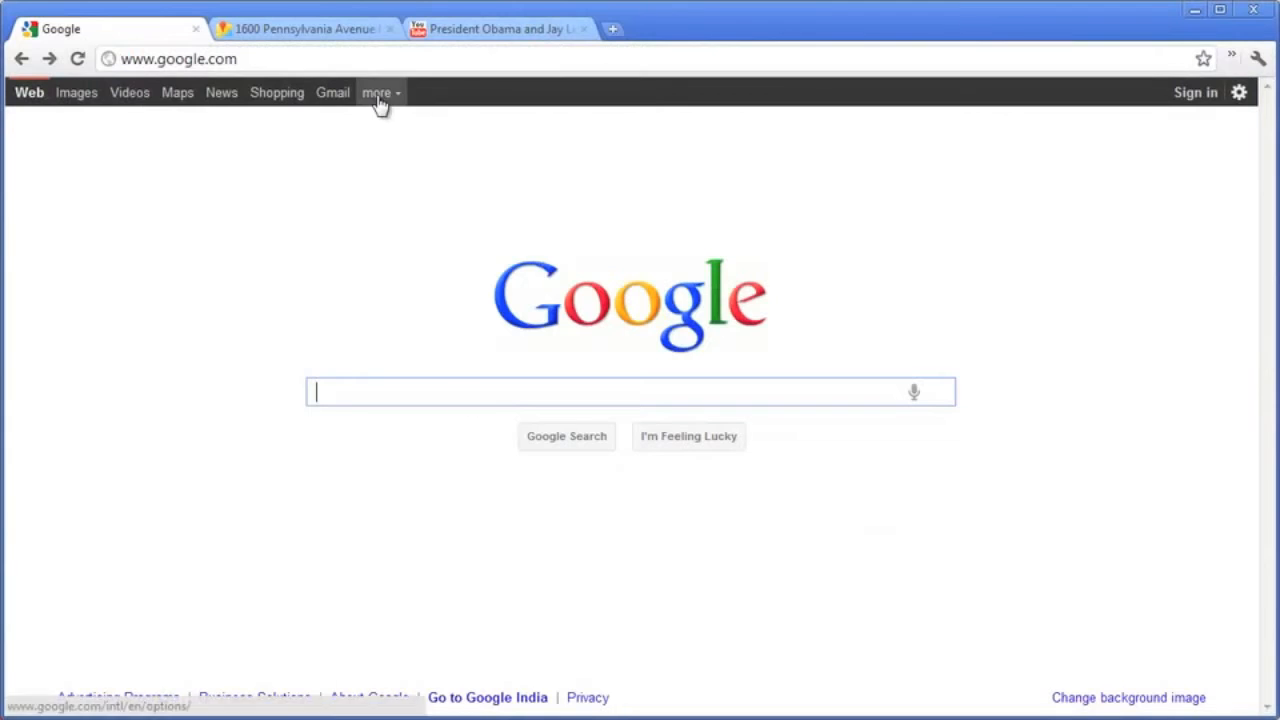
# Step: From the Google home page in Chrome, sign in to Google Sites with the saved credentials and start a new site
pyautogui.click(378, 96)
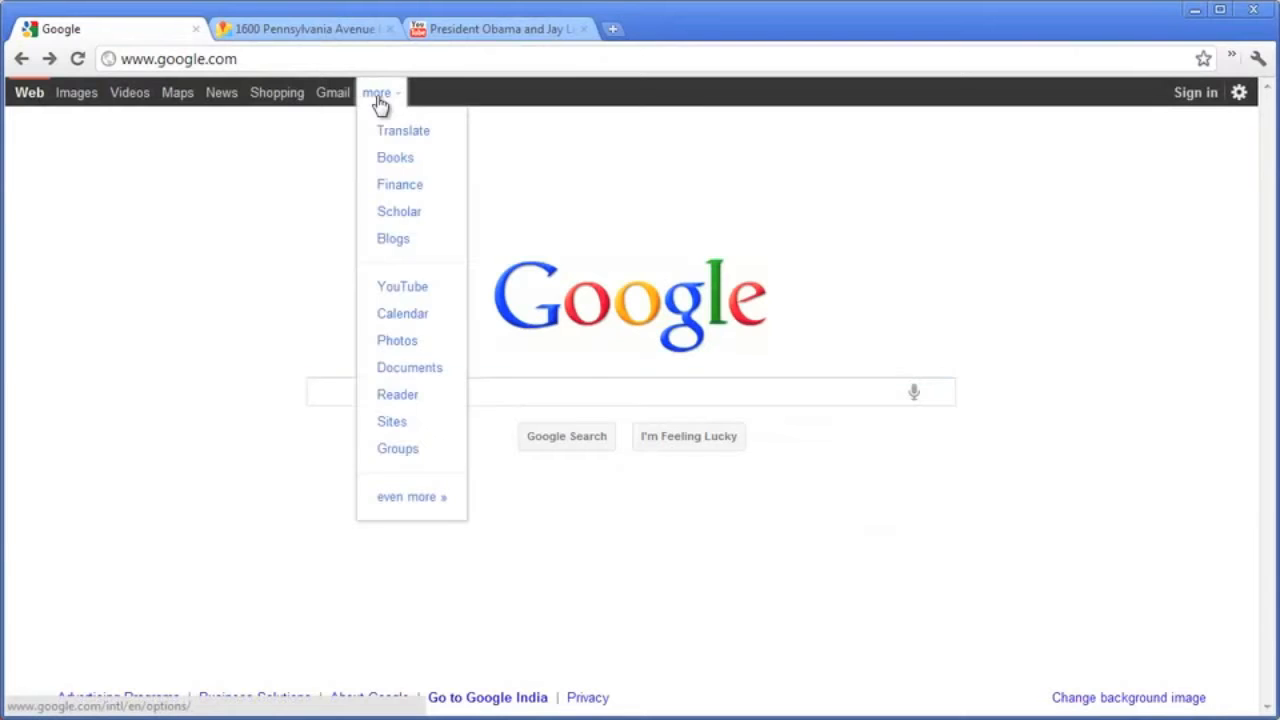
pyautogui.click(425, 423)
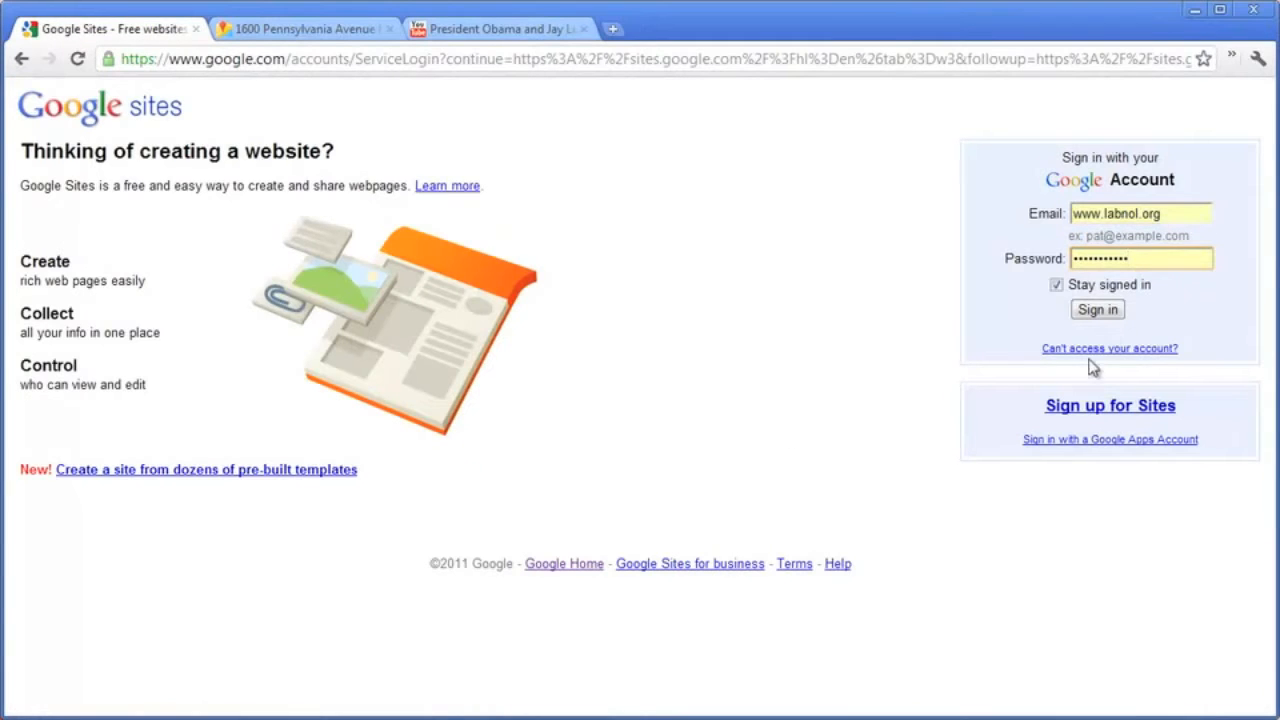
pyautogui.click(1123, 311)
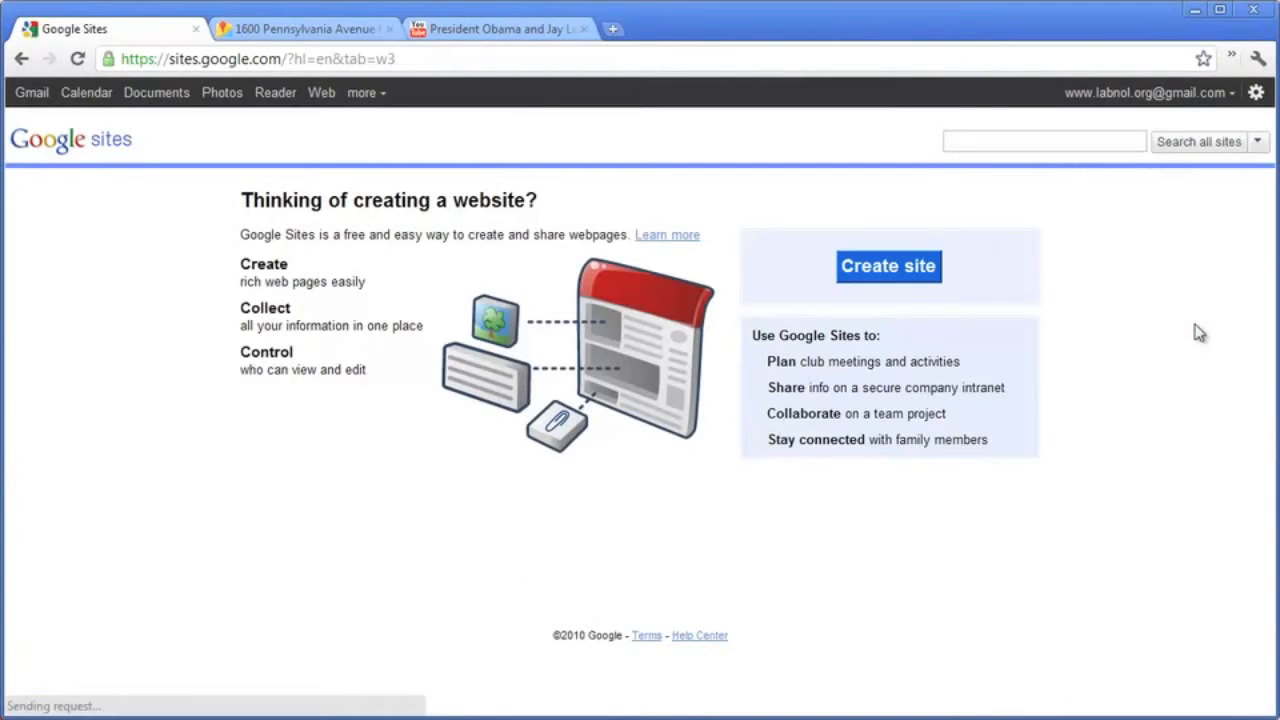
pyautogui.click(912, 270)
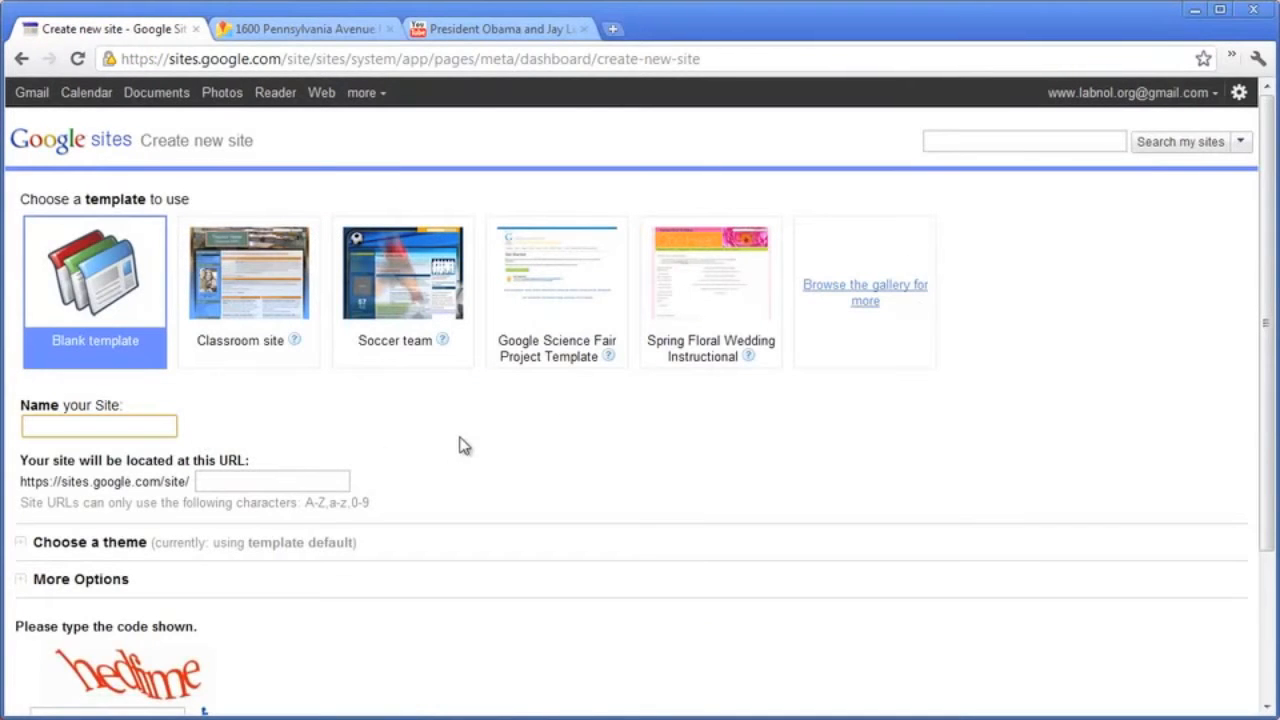
# Step: Name the site "My Facebook Page" and set its URL ending to myfacebookpage-labnol
pyautogui.write('My Facebook Page')
pyautogui.press('Tab')
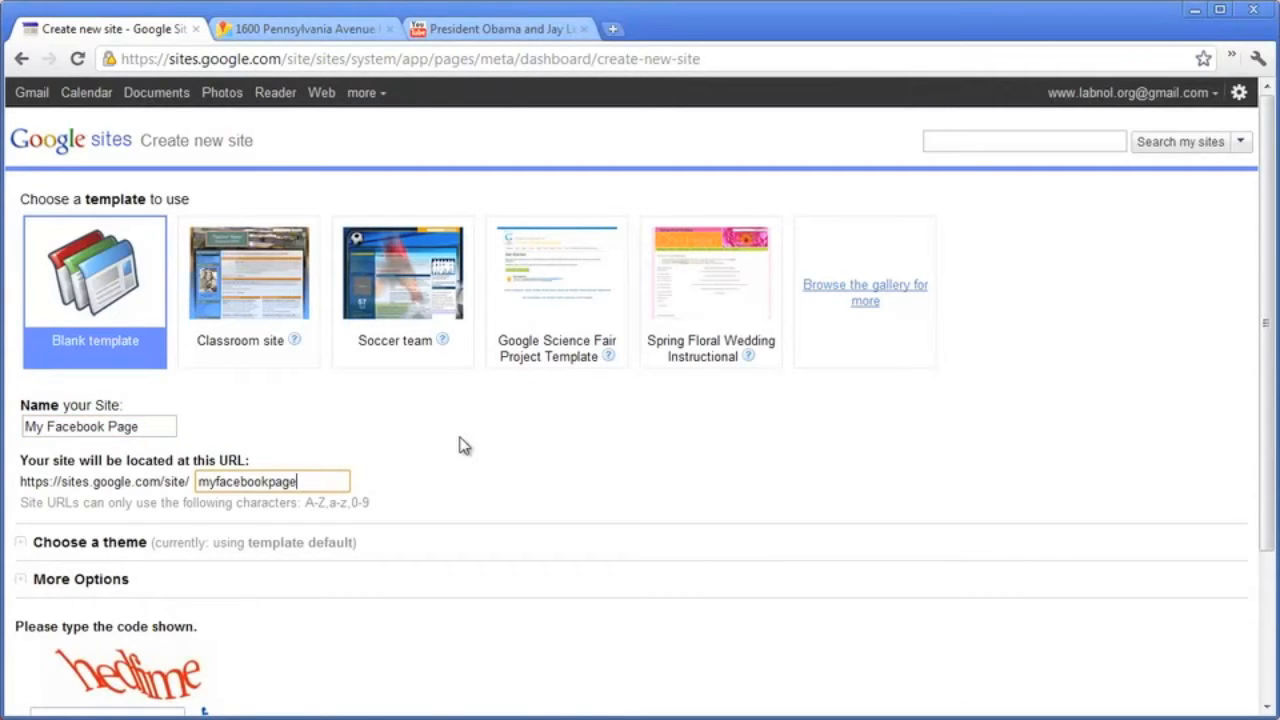
pyautogui.write('-labnol')
# Step: Expand the theme choices and apply the Blank Slate theme to the new site
pyautogui.scroll(-2, 551, 420)
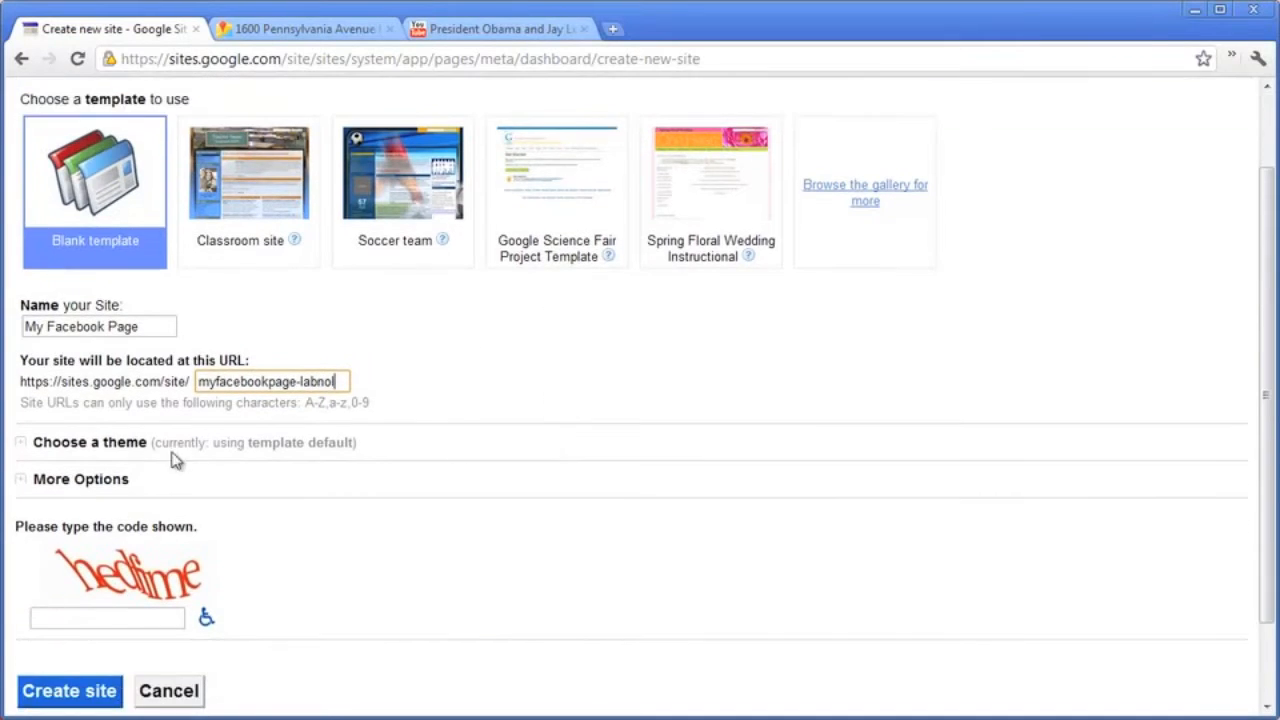
pyautogui.click(24, 443)
pyautogui.scroll(-6, 657, 357)
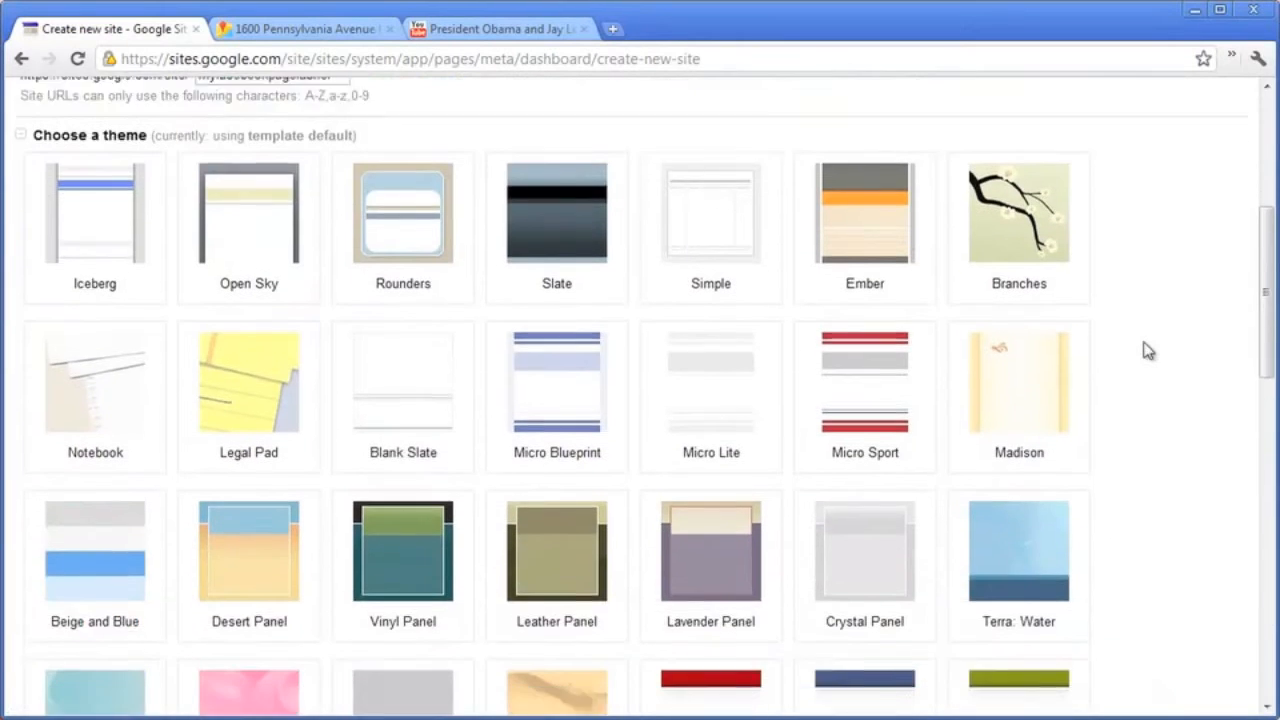
pyautogui.scroll(-2, 1148, 350)
pyautogui.click(440, 312)
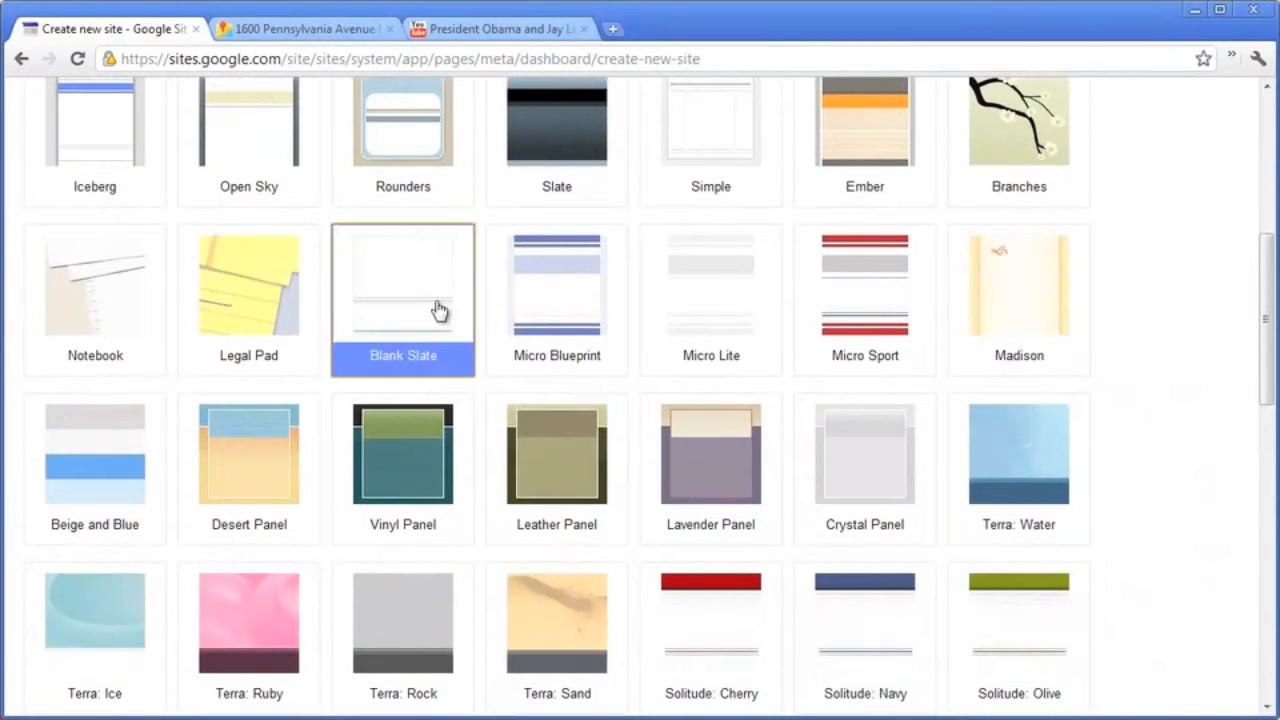
# Step: Expand the site's additional options, enter the displayed verification code, and create the site
pyautogui.scroll(-10, 1071, 363)
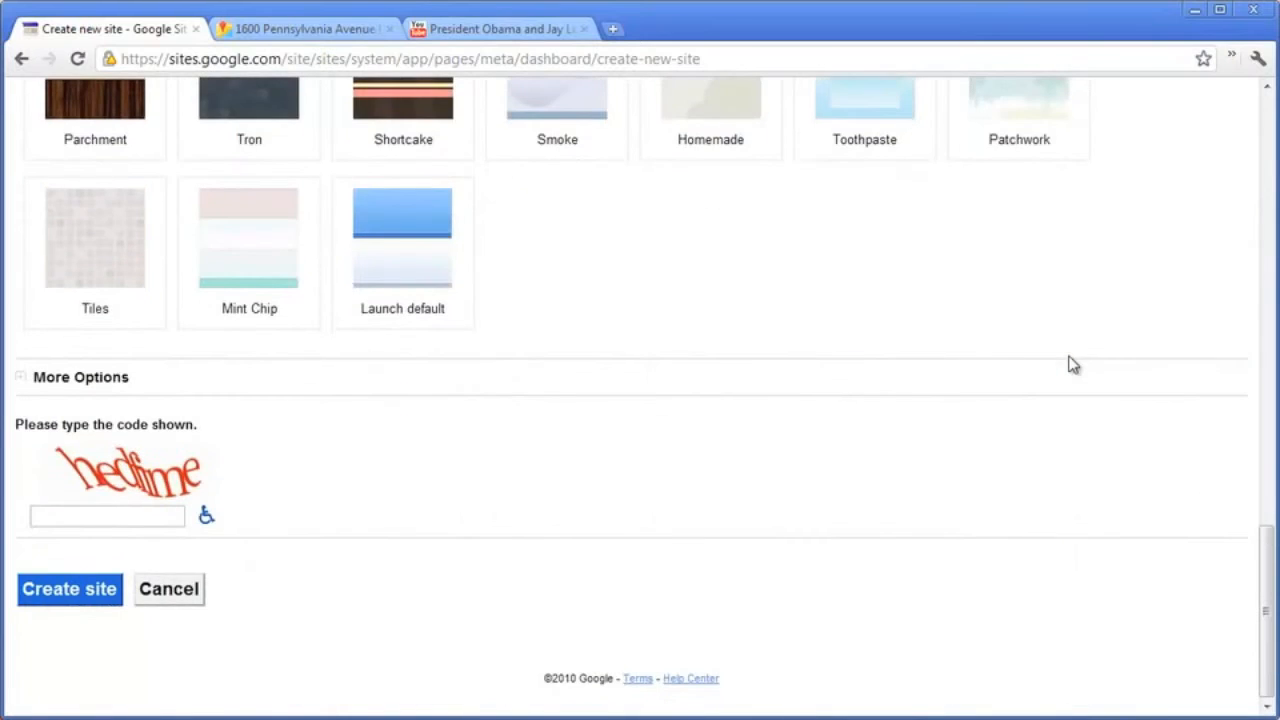
pyautogui.click(24, 380)
pyautogui.scroll(-3, 745, 457)
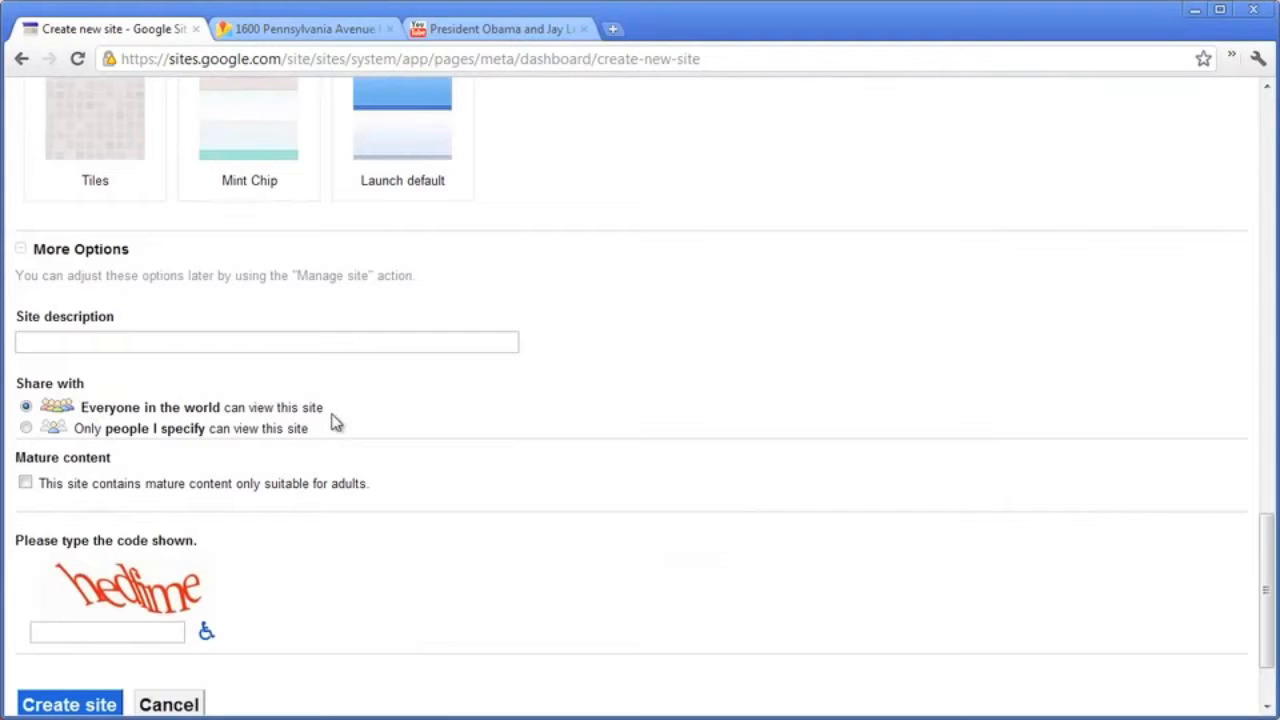
pyautogui.scroll(-2, 321, 388)
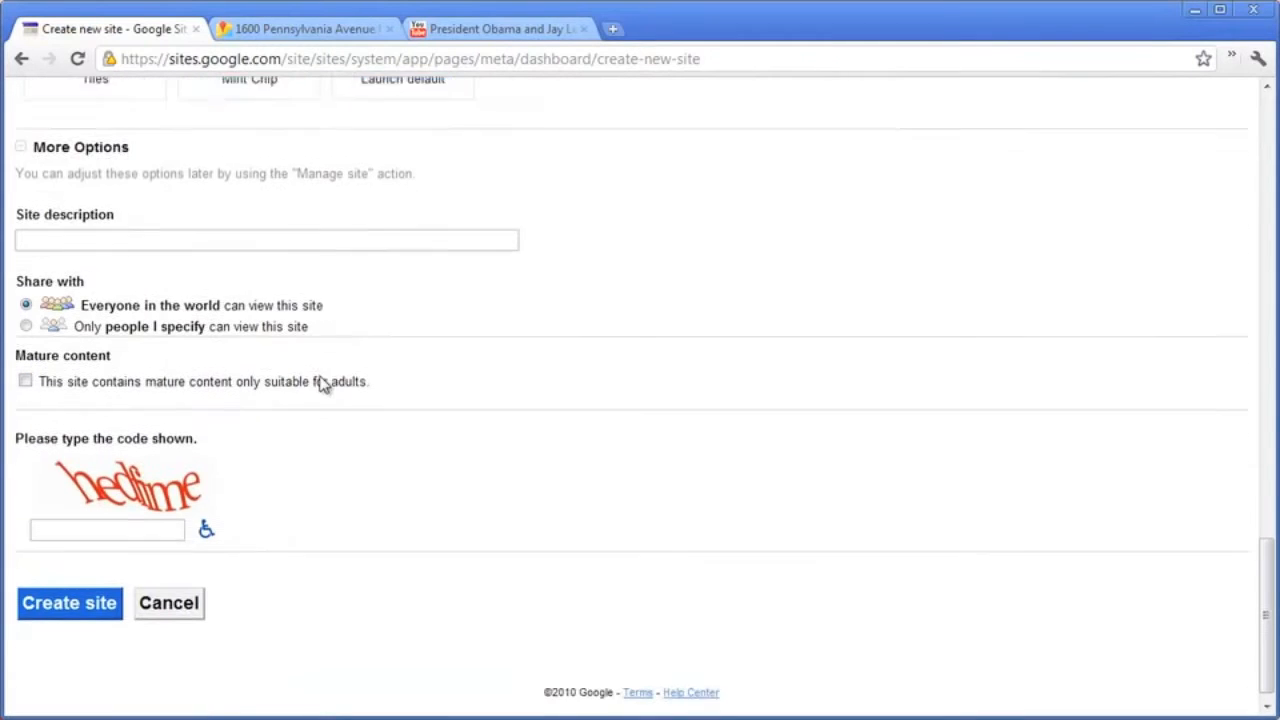
pyautogui.click(166, 516)
pyautogui.write('hedfime')
pyautogui.press('Return')
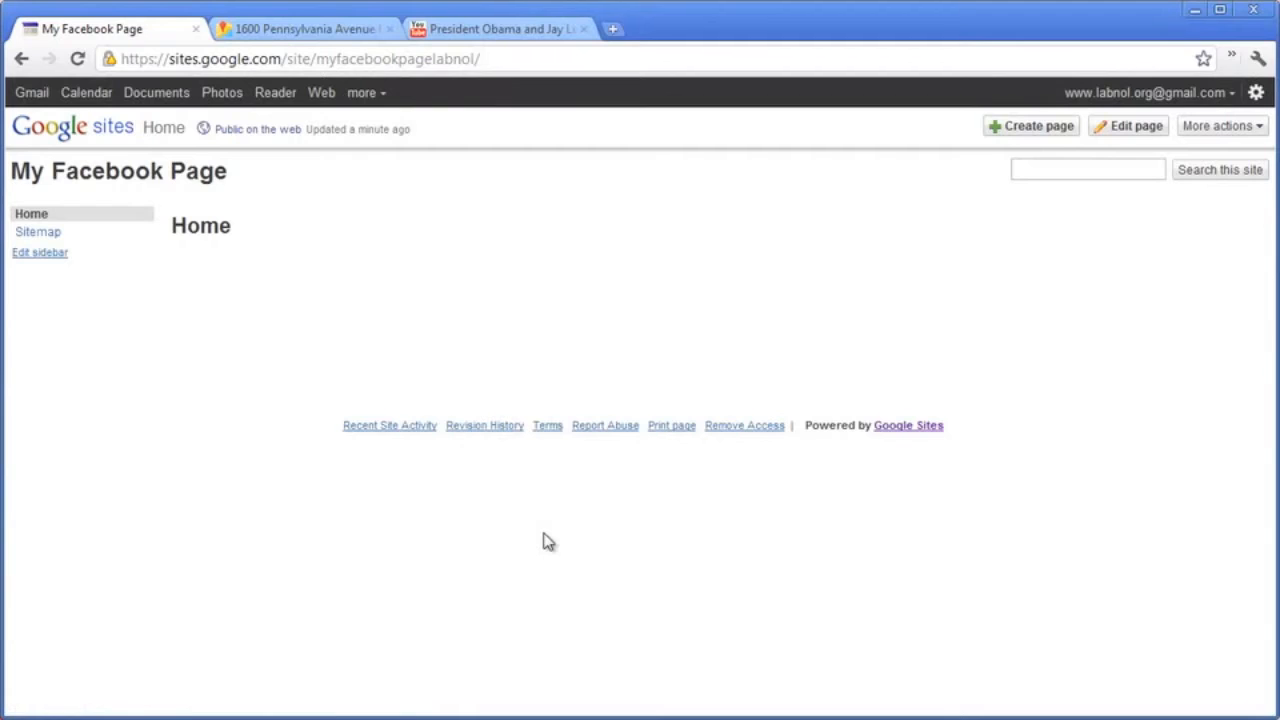
# Step: Open the site's general management settings and turn off showing the site name at the top of pages
pyautogui.click(1213, 130)
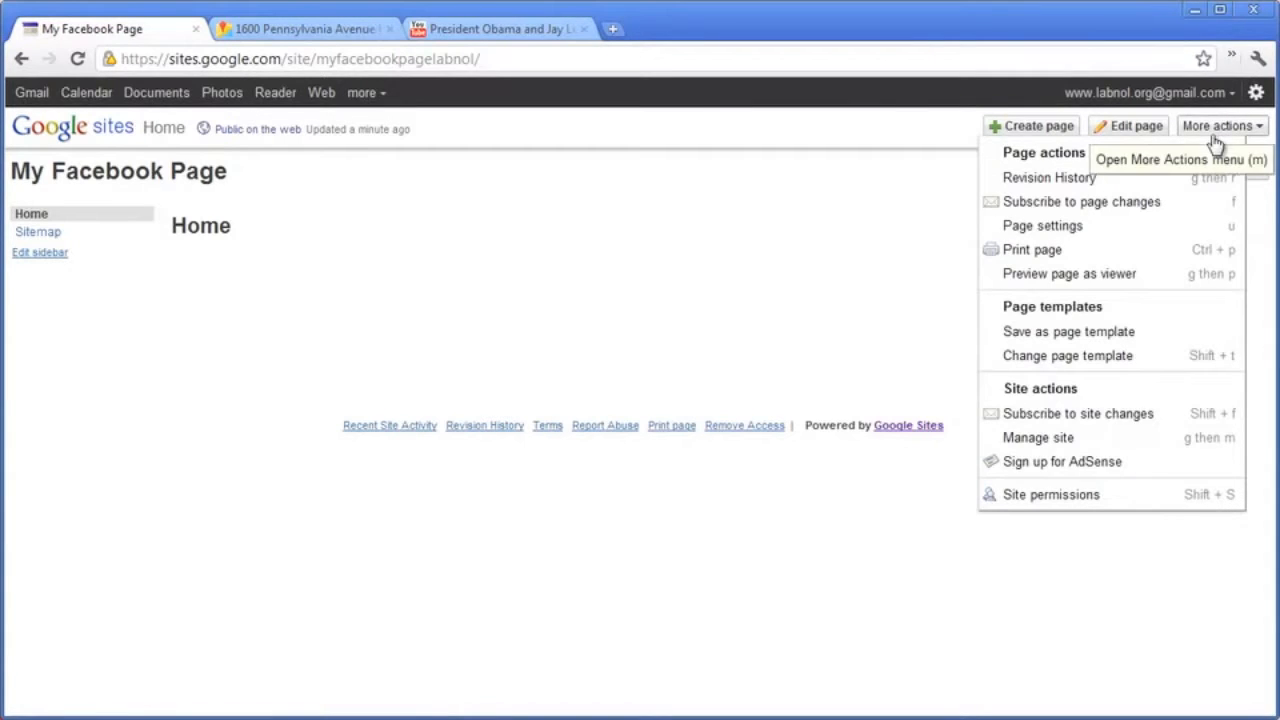
pyautogui.click(1146, 437)
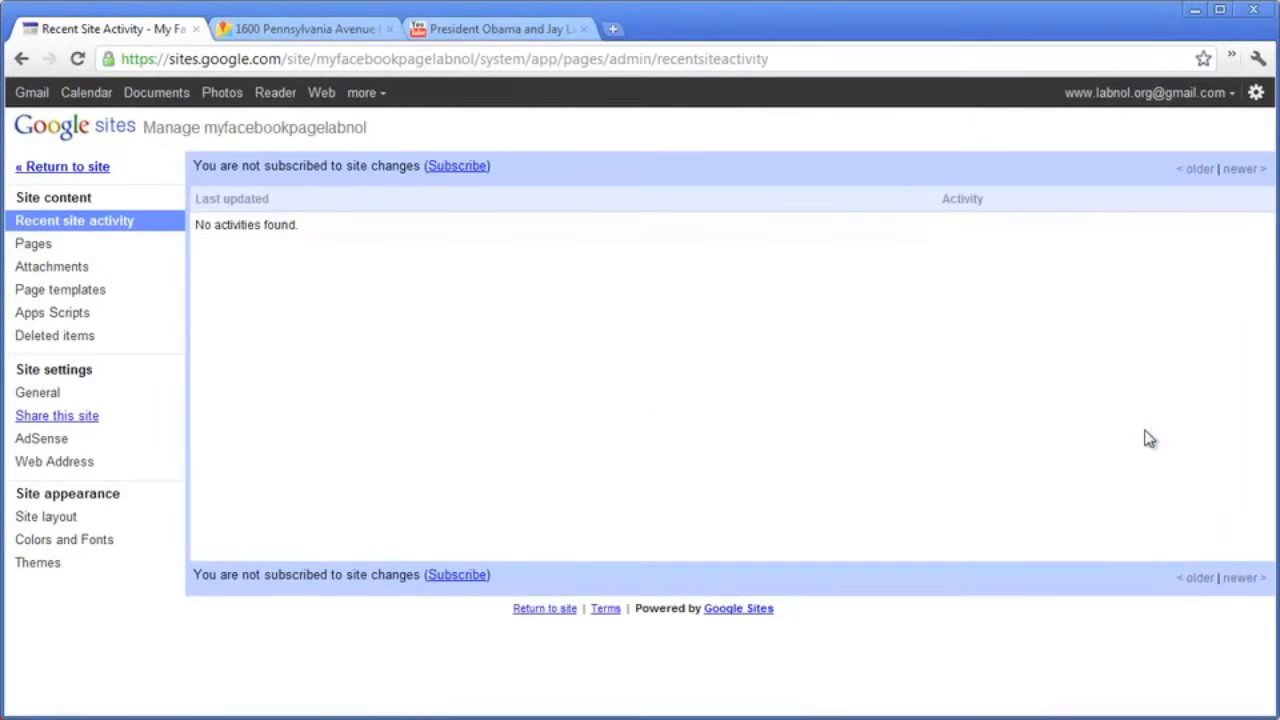
pyautogui.click(95, 401)
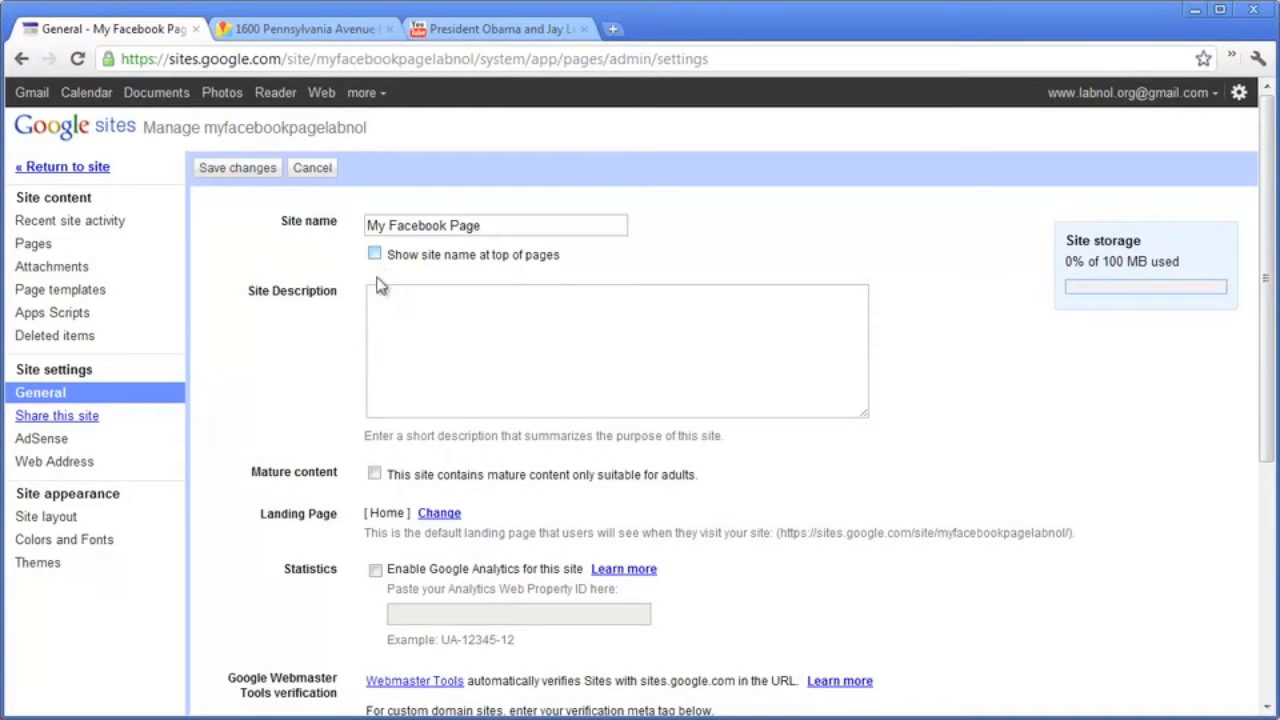
# Step: Try enabling Google Analytics for the site in the Statistics settings
pyautogui.scroll(-3, 986, 429)
pyautogui.scroll(-1, 990, 411)
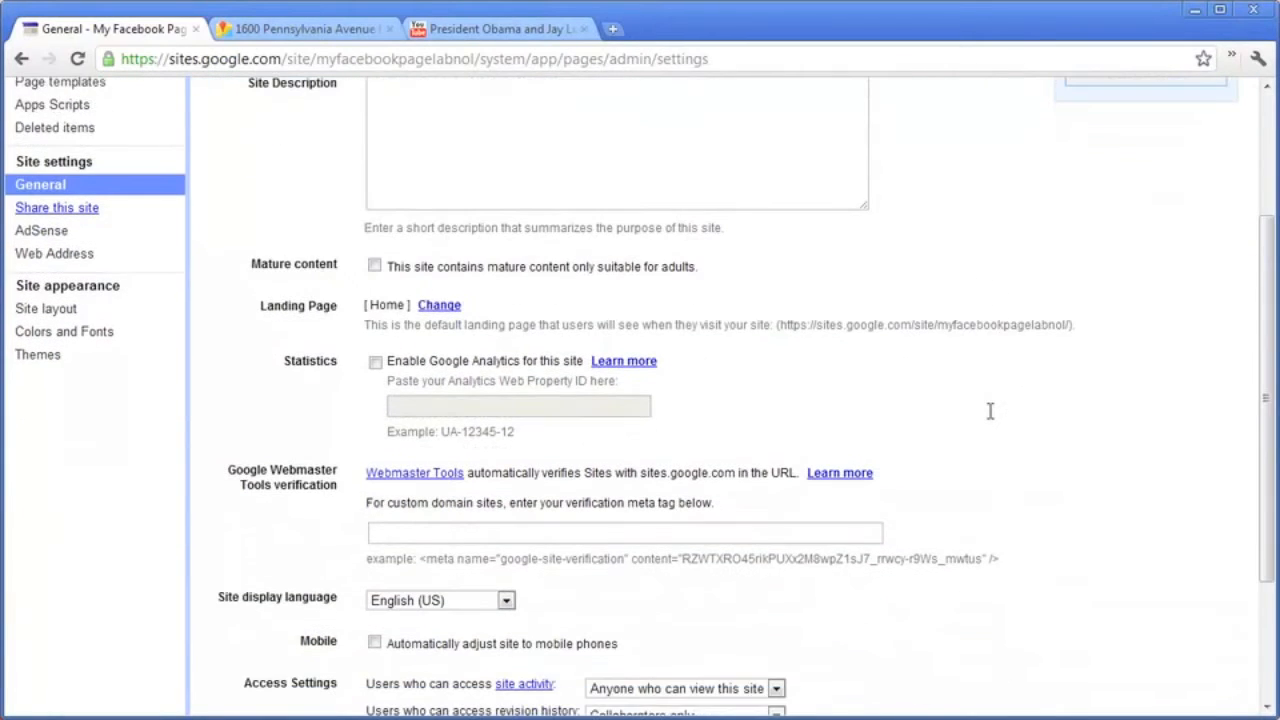
pyautogui.click(376, 364)
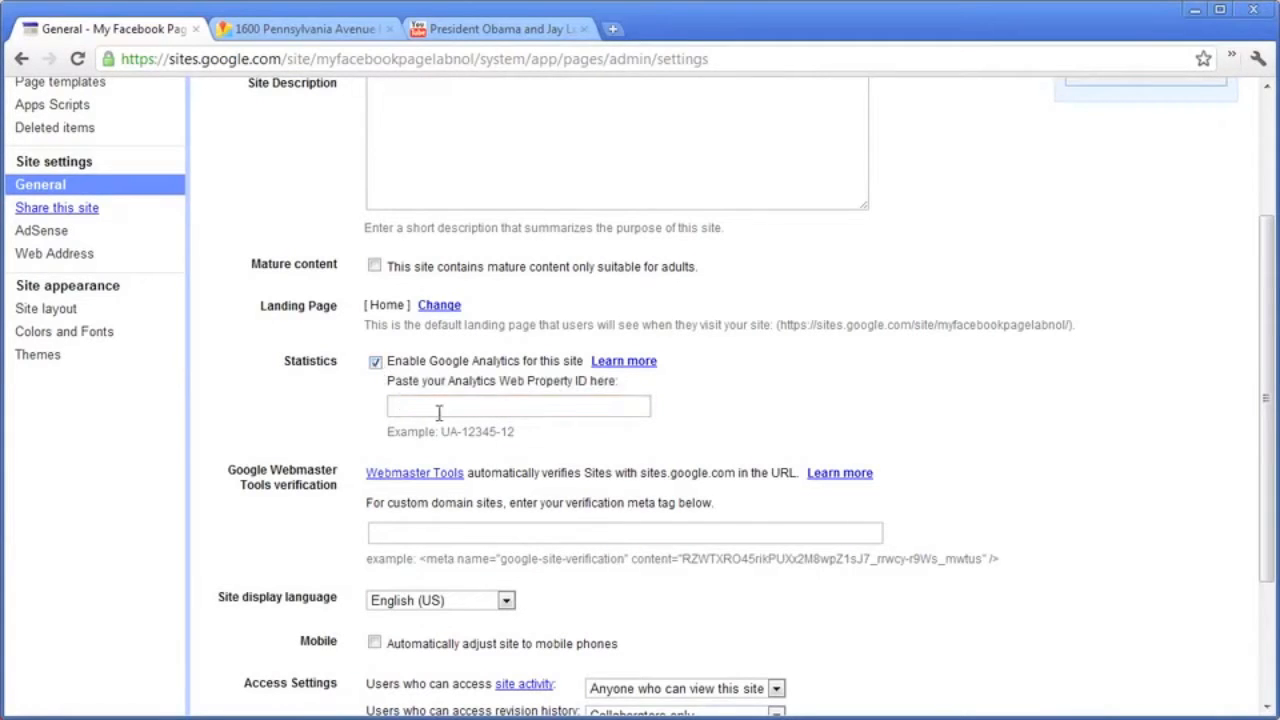
pyautogui.click(377, 364)
pyautogui.scroll(-4, 830, 400)
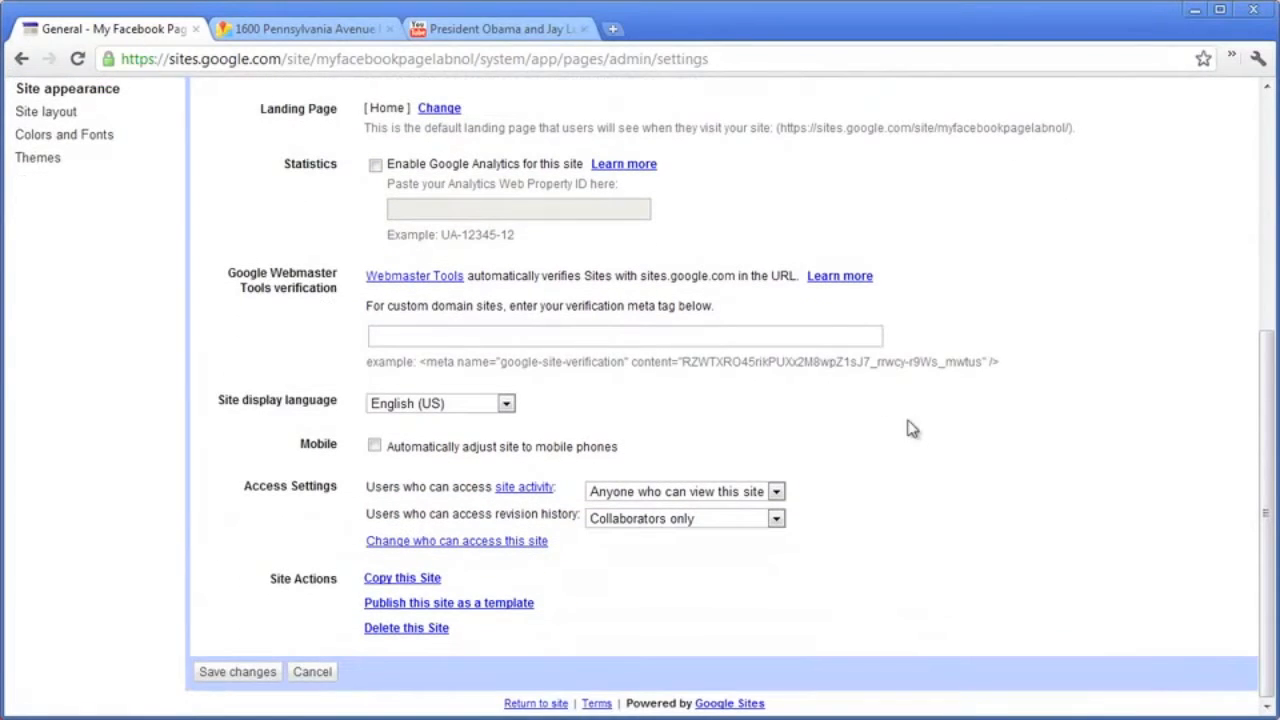
# Step: Save the general site settings and set a custom site width of 500px in the site layout
pyautogui.click(240, 672)
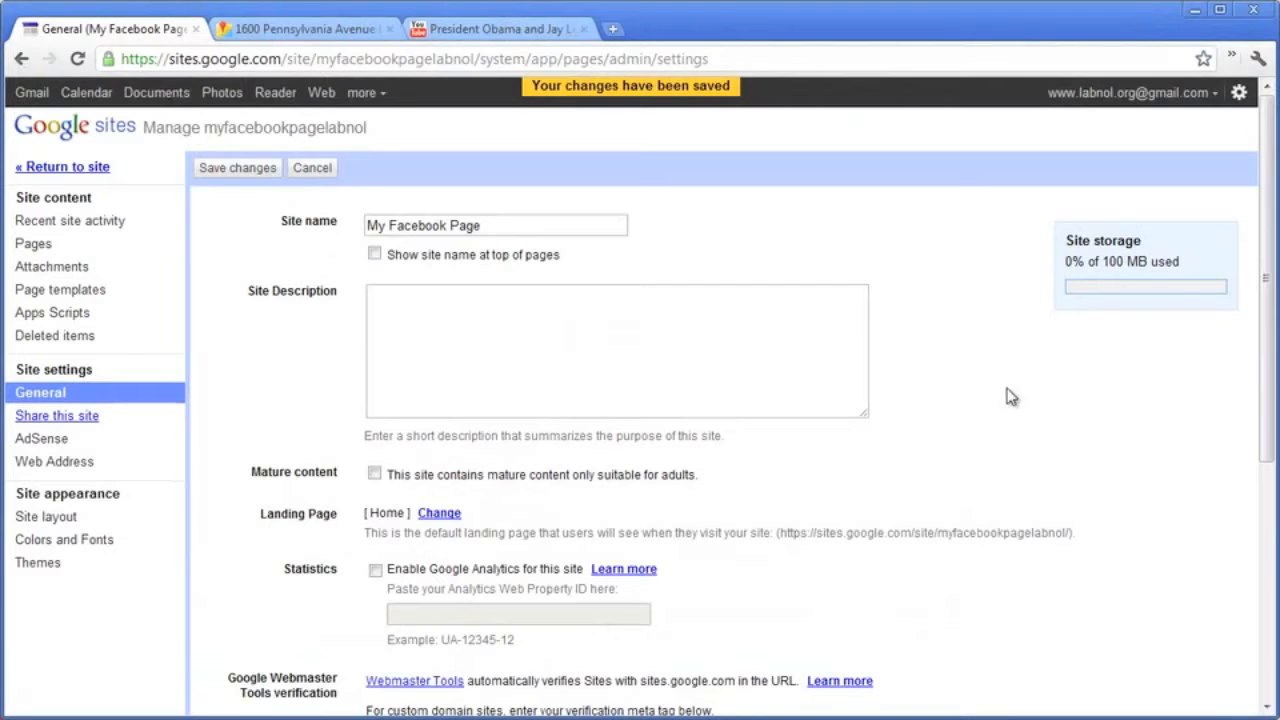
pyautogui.click(123, 526)
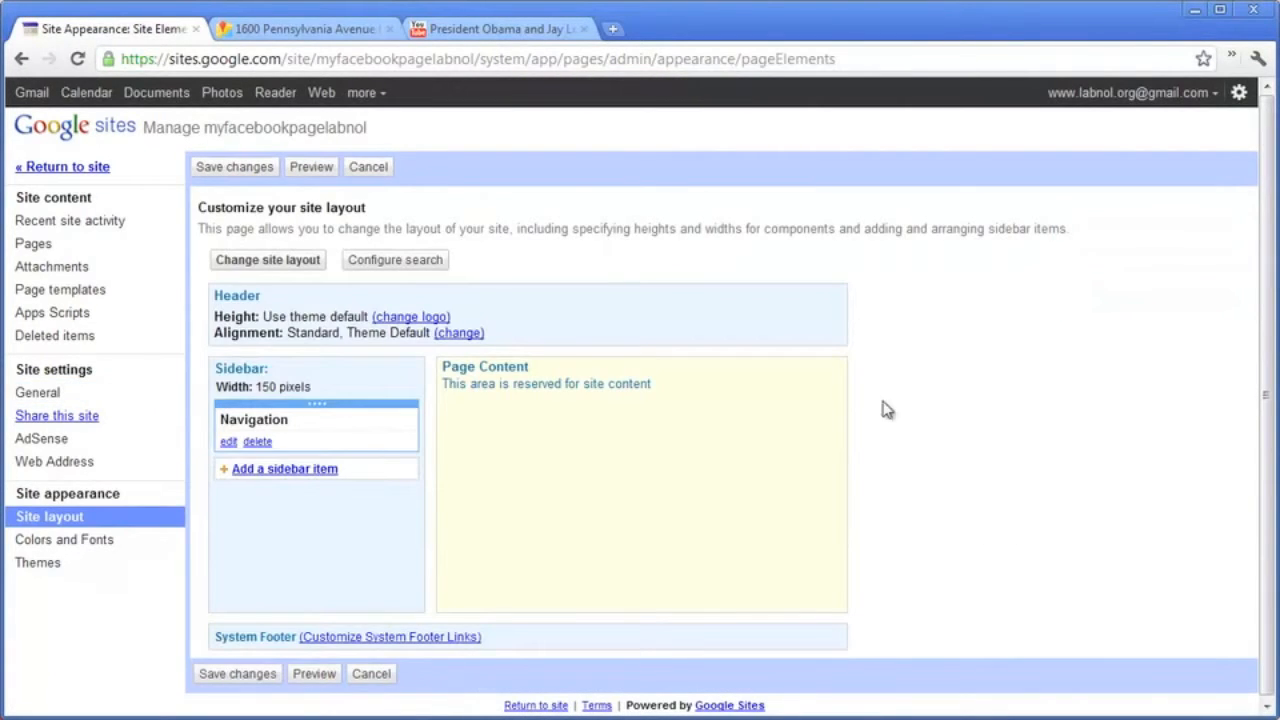
pyautogui.click(305, 260)
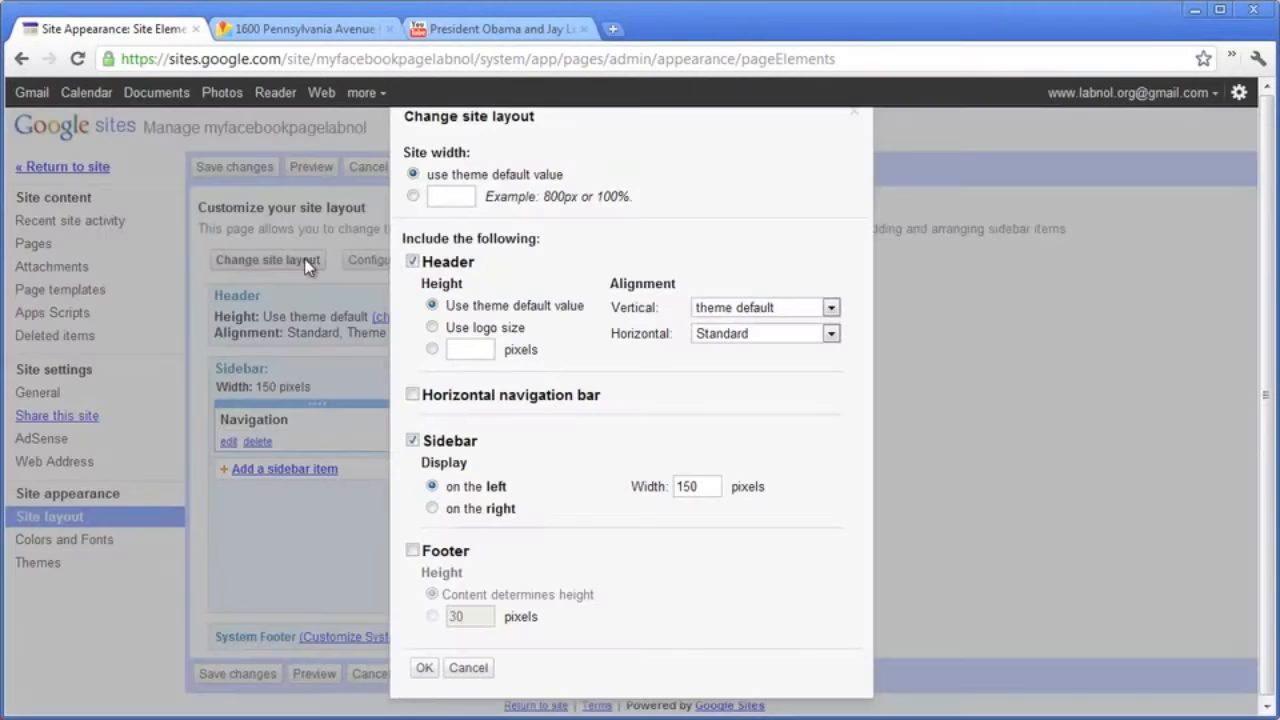
pyautogui.click(413, 196)
pyautogui.click(452, 196)
pyautogui.write('500px')
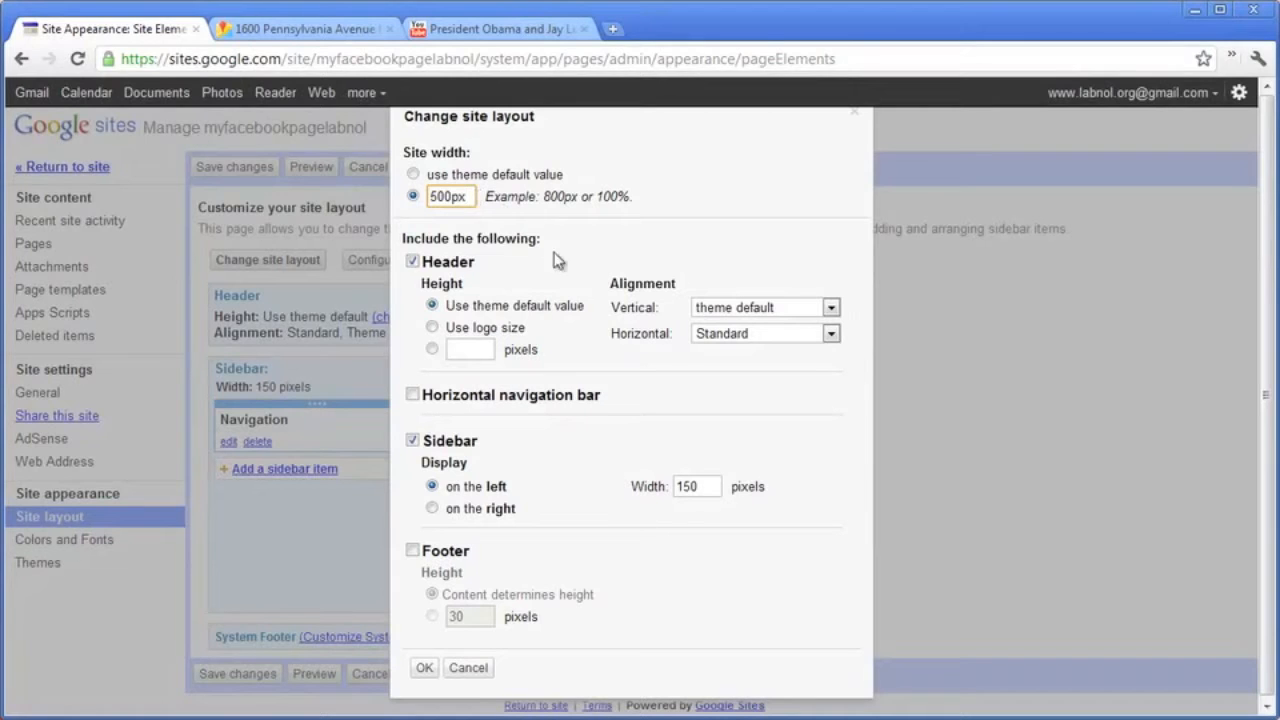
# Step: Exclude the header and the sidebar from the site layout and apply the layout change
pyautogui.click(412, 261)
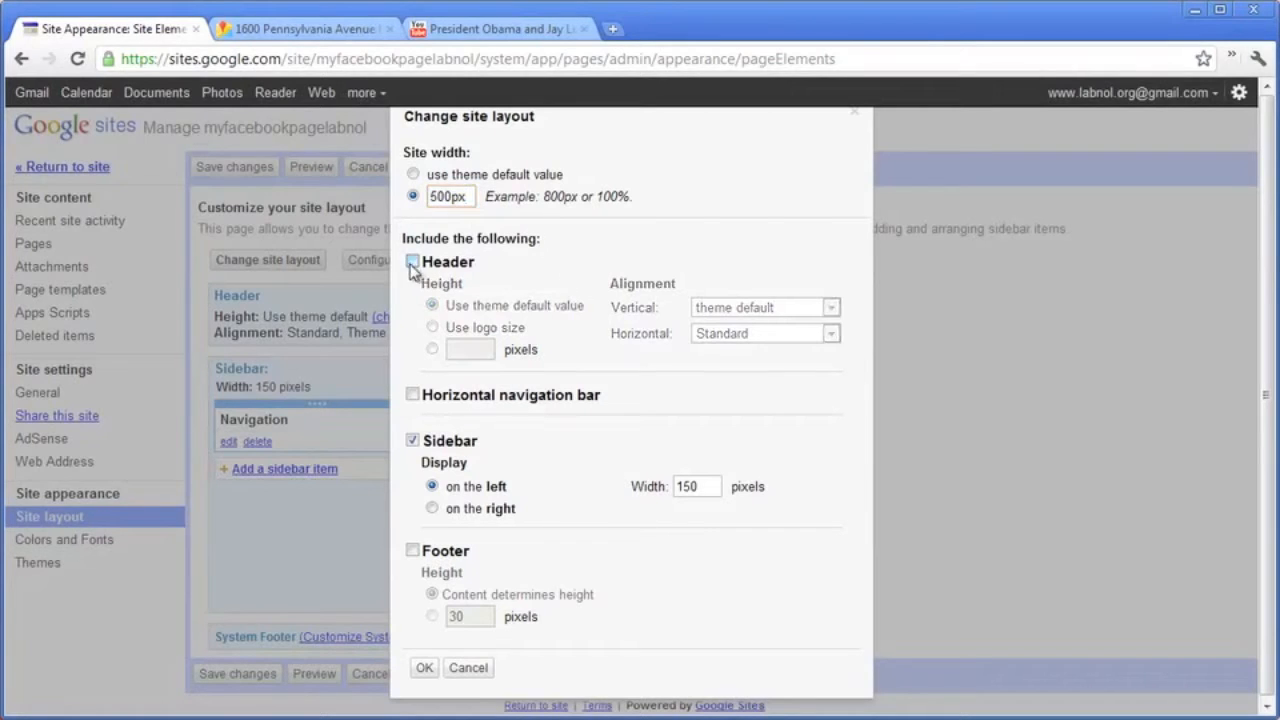
pyautogui.click(413, 441)
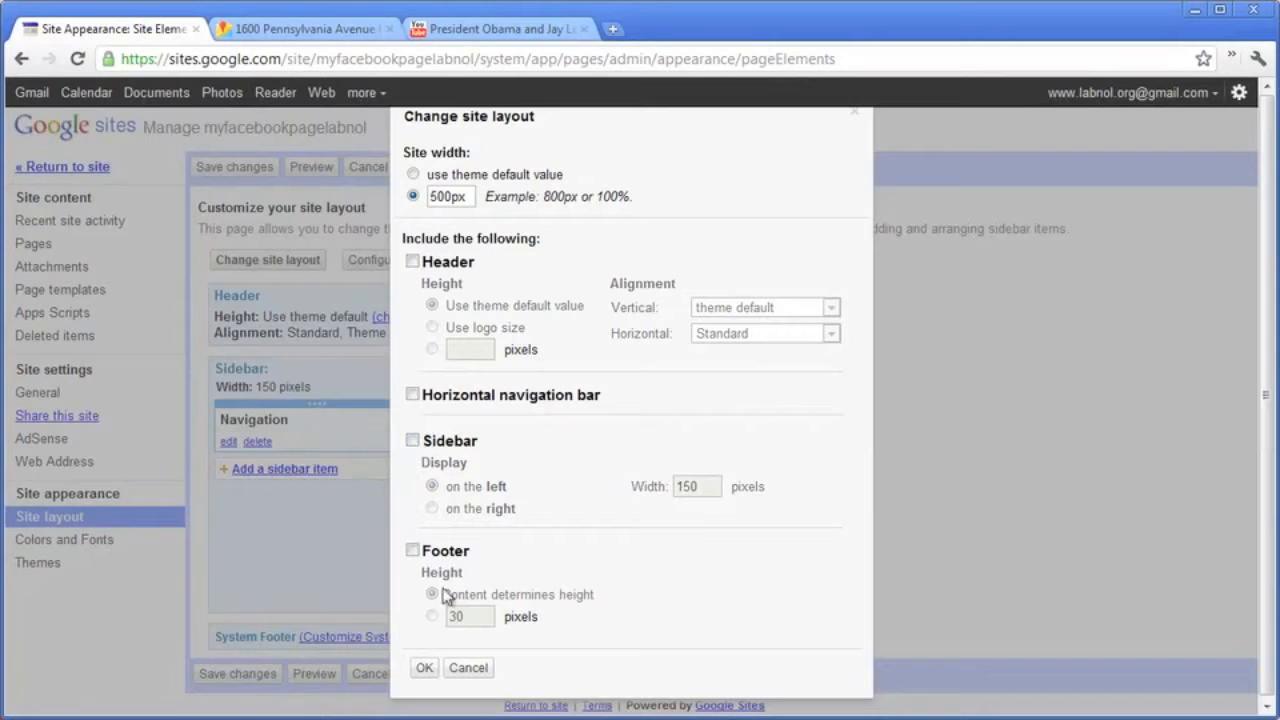
pyautogui.click(424, 668)
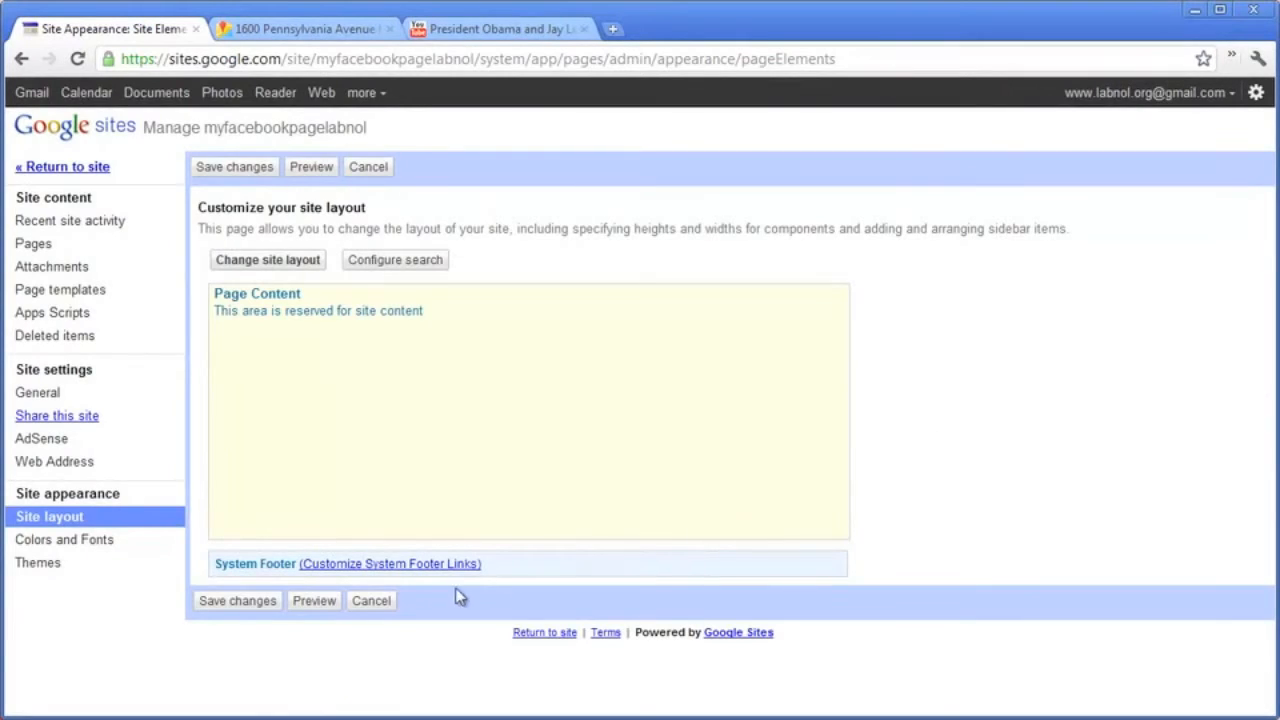
# Step: Hide the View Site as Desktop, Sign in, Recent Changes and Print Page links in the system footer and save the layout
pyautogui.click(426, 565)
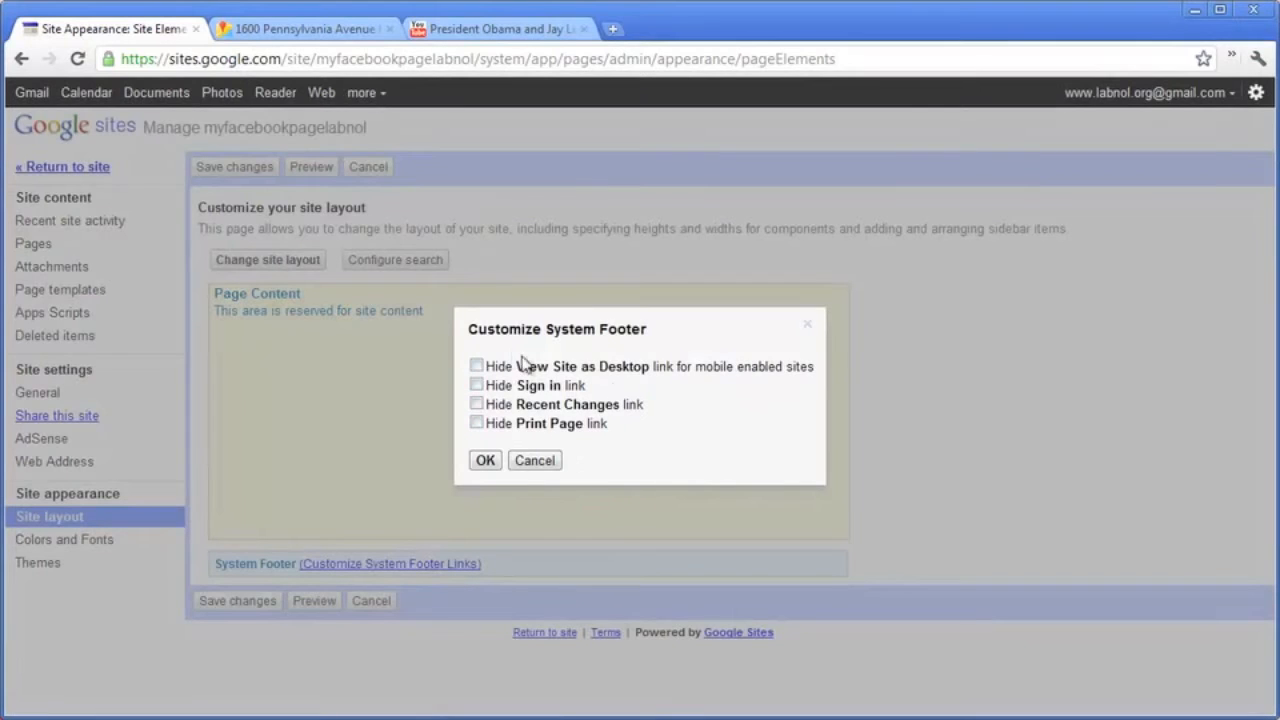
pyautogui.click(477, 366)
pyautogui.click(476, 385)
pyautogui.click(476, 404)
pyautogui.click(476, 423)
pyautogui.click(485, 461)
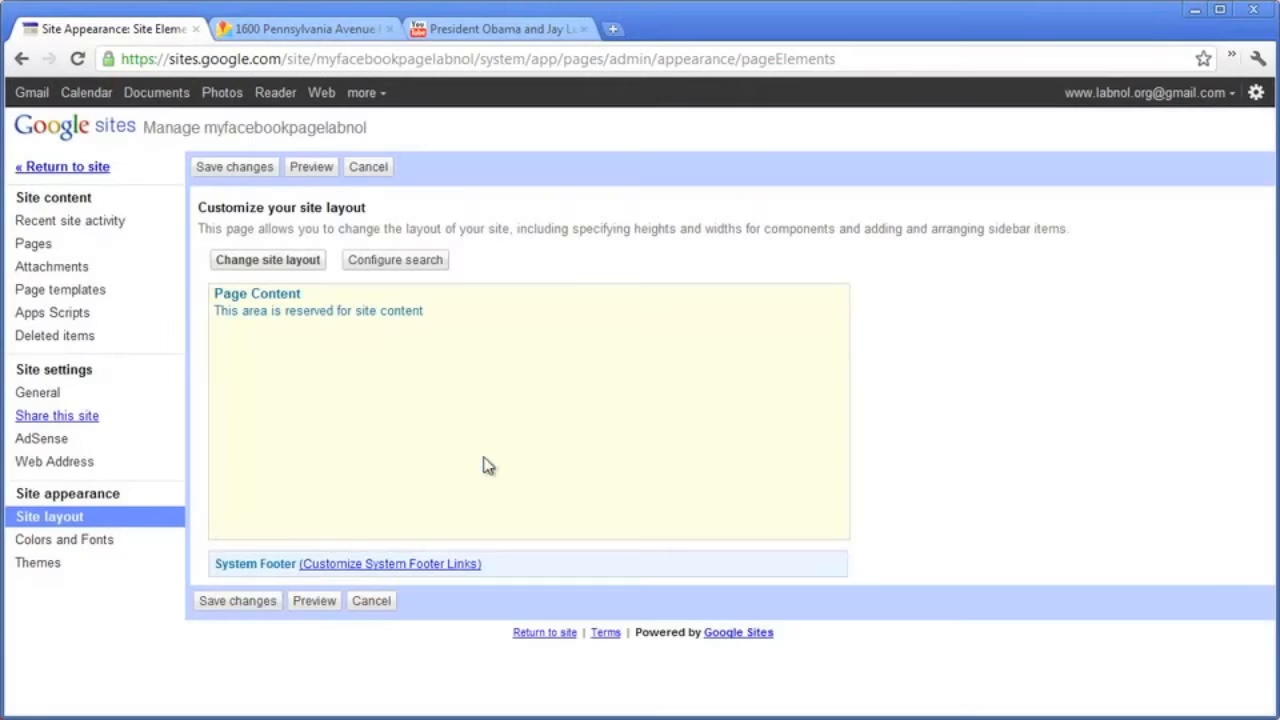
pyautogui.click(257, 600)
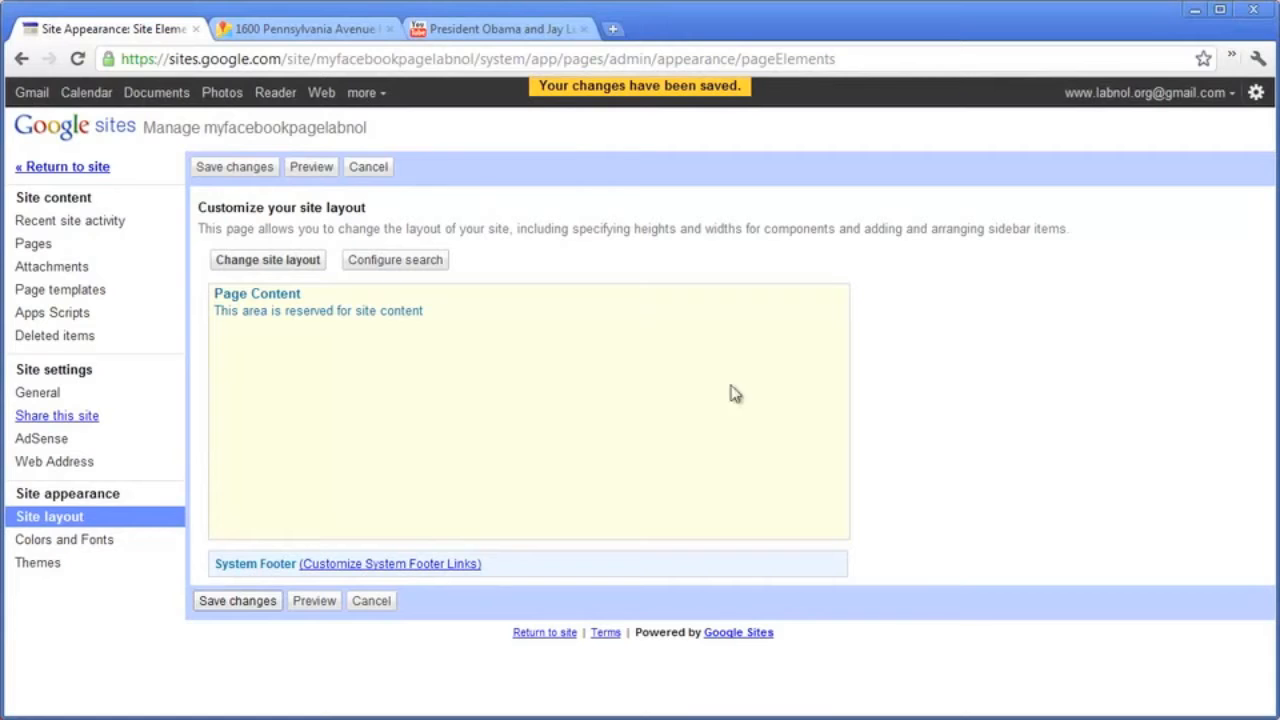
# Step: Return to the site and create a top-level page named "About Us" from the Web Page template
pyautogui.click(105, 250)
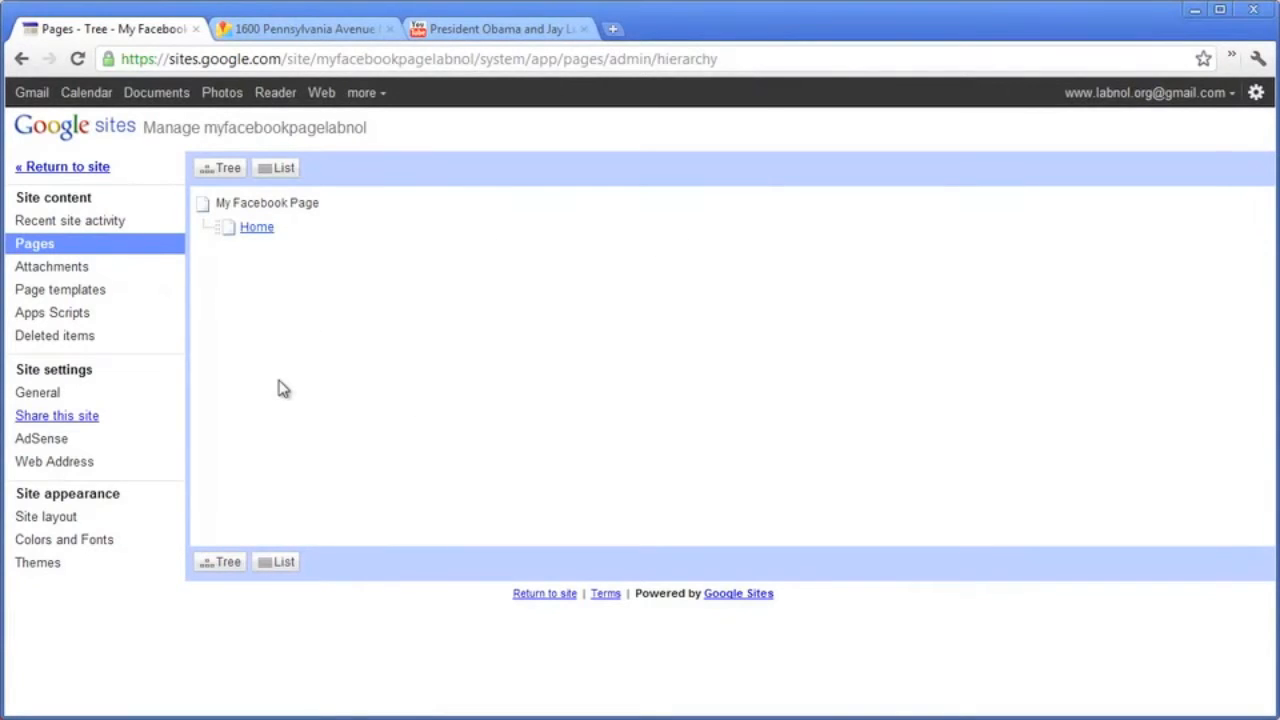
pyautogui.click(82, 168)
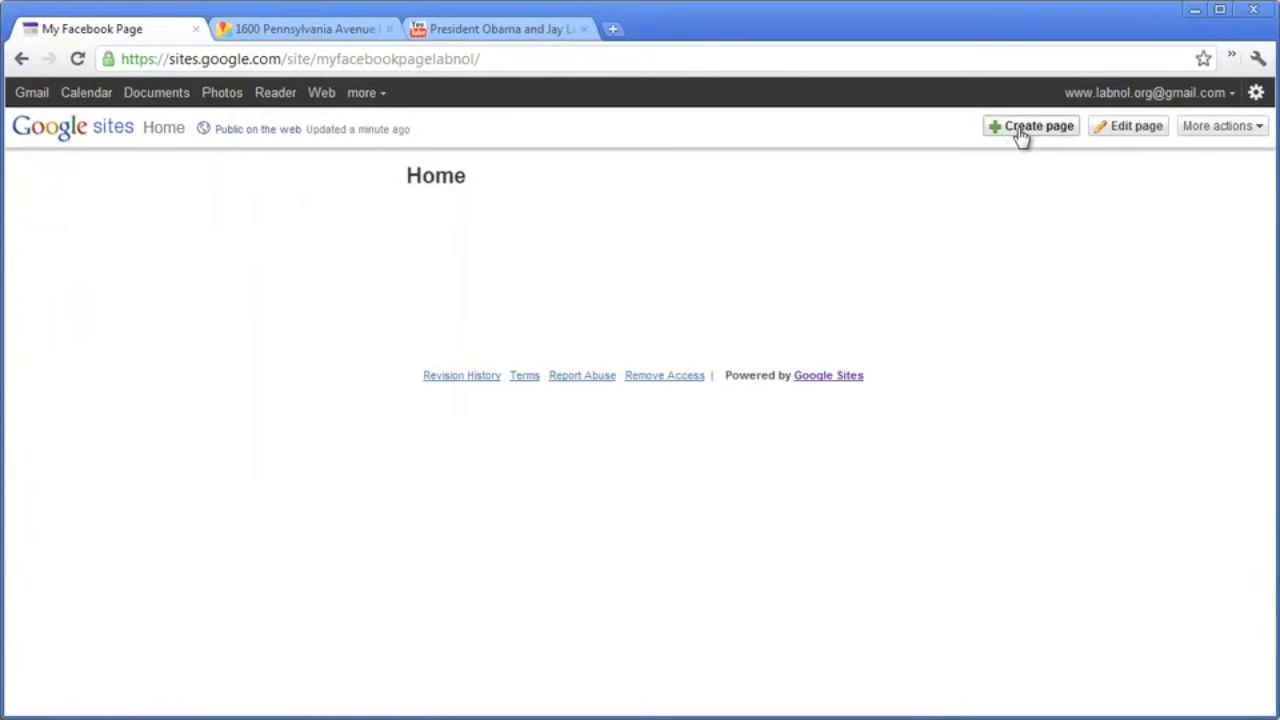
pyautogui.click(1021, 136)
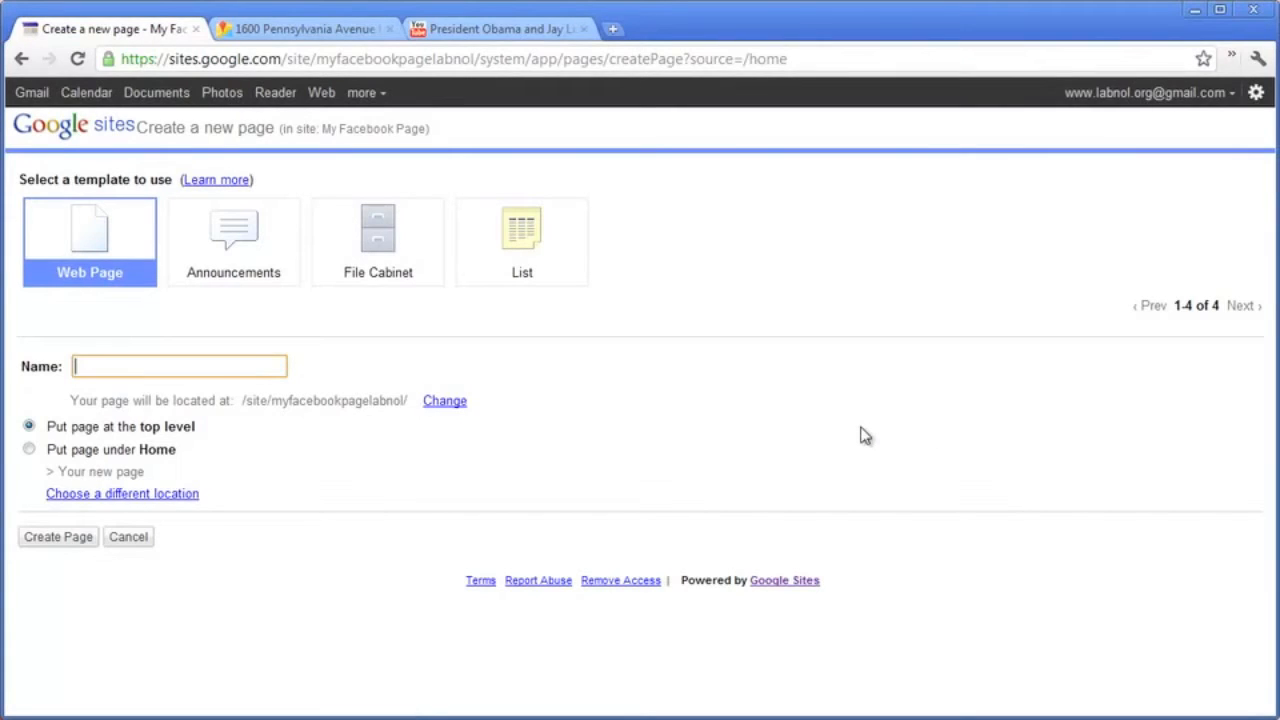
pyautogui.write('About Us')
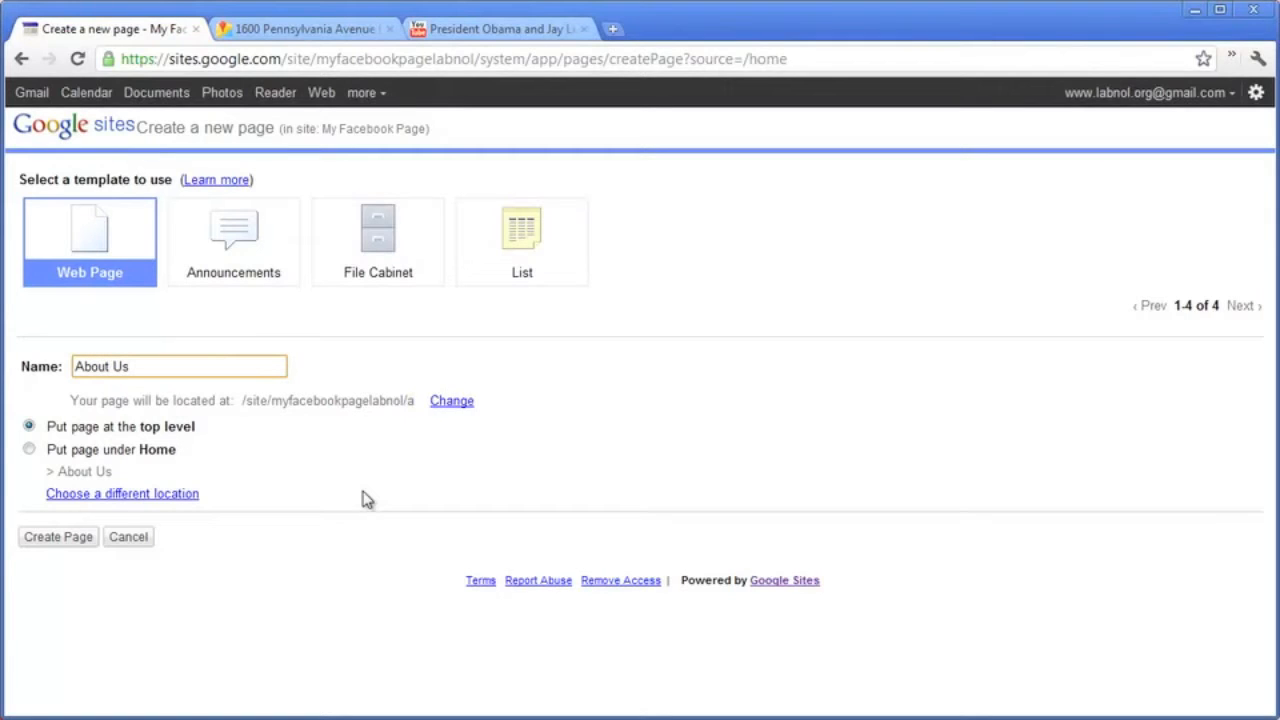
pyautogui.click(58, 537)
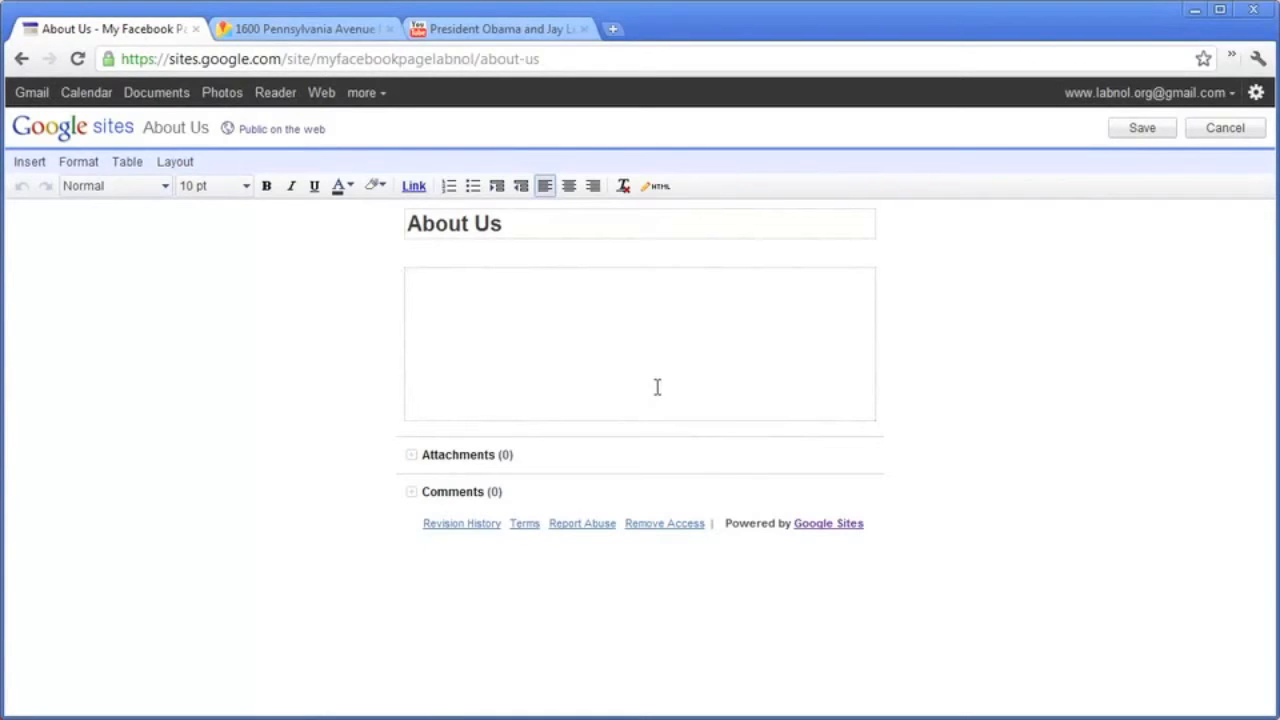
# Step: Insert obama.jpg from the Facebook folder on drive C into the About Us page with alt text "Obama" and align it right
pyautogui.click(29, 162)
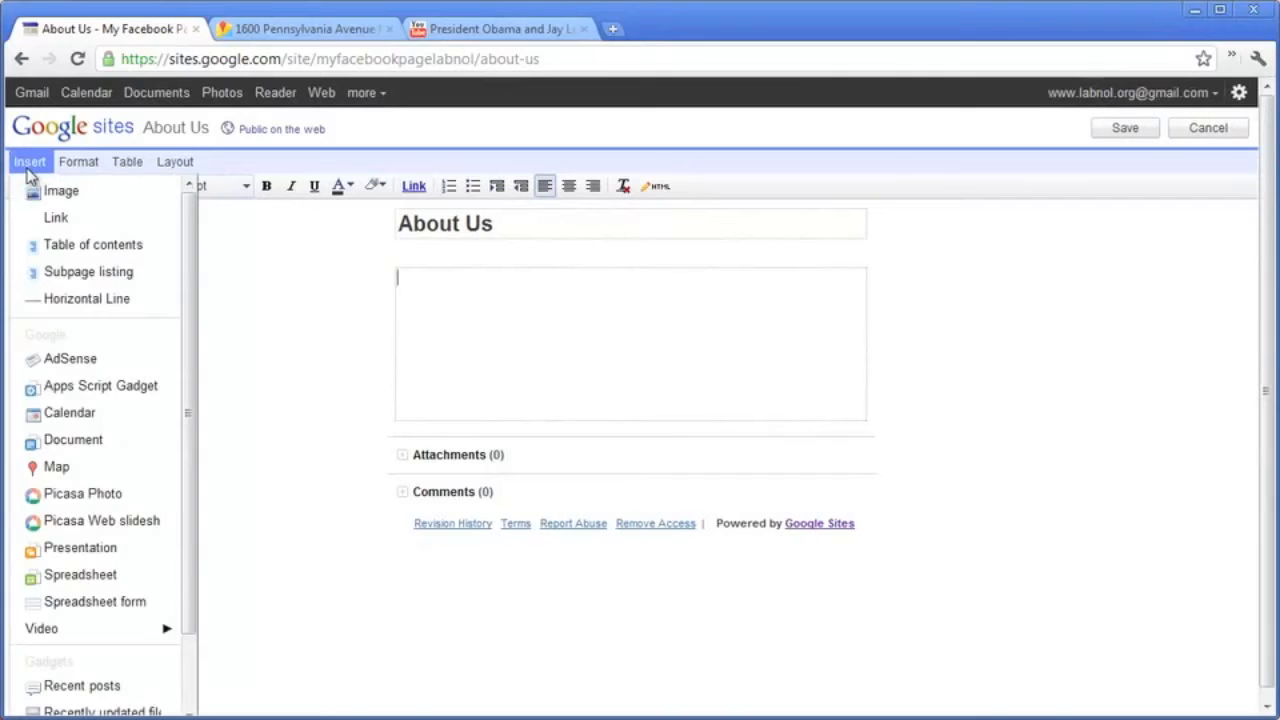
pyautogui.click(108, 199)
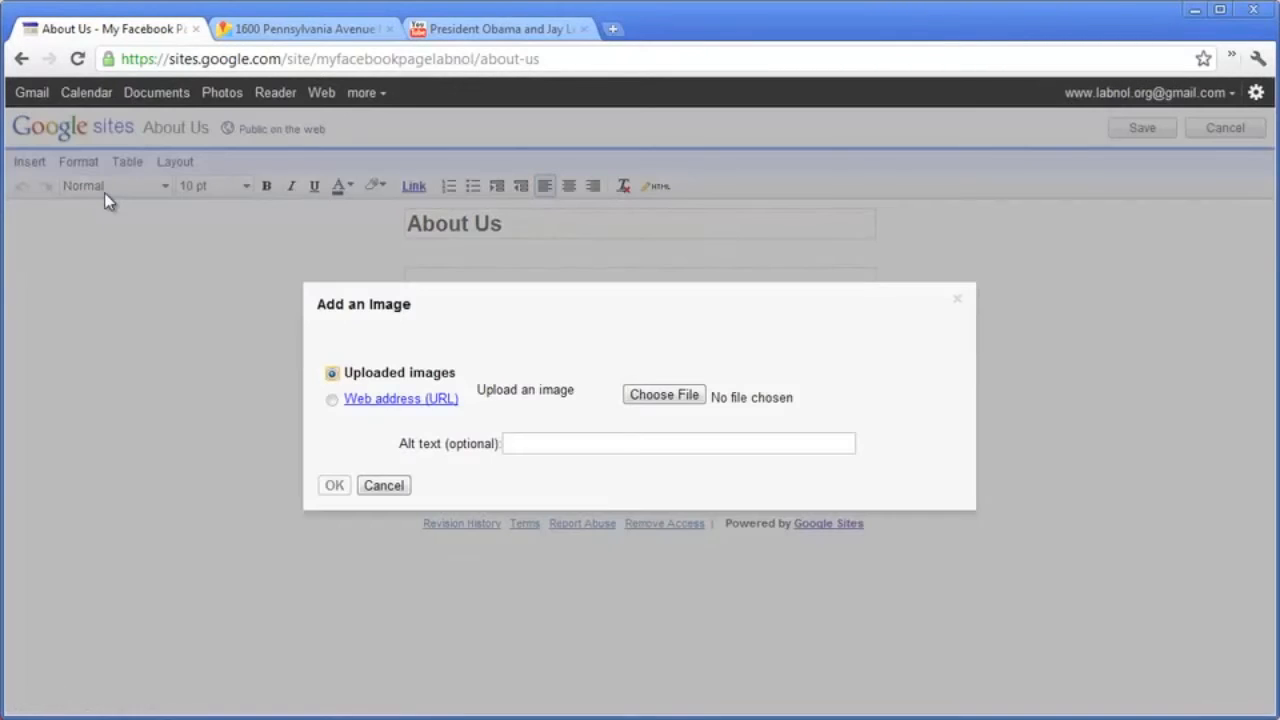
pyautogui.click(660, 396)
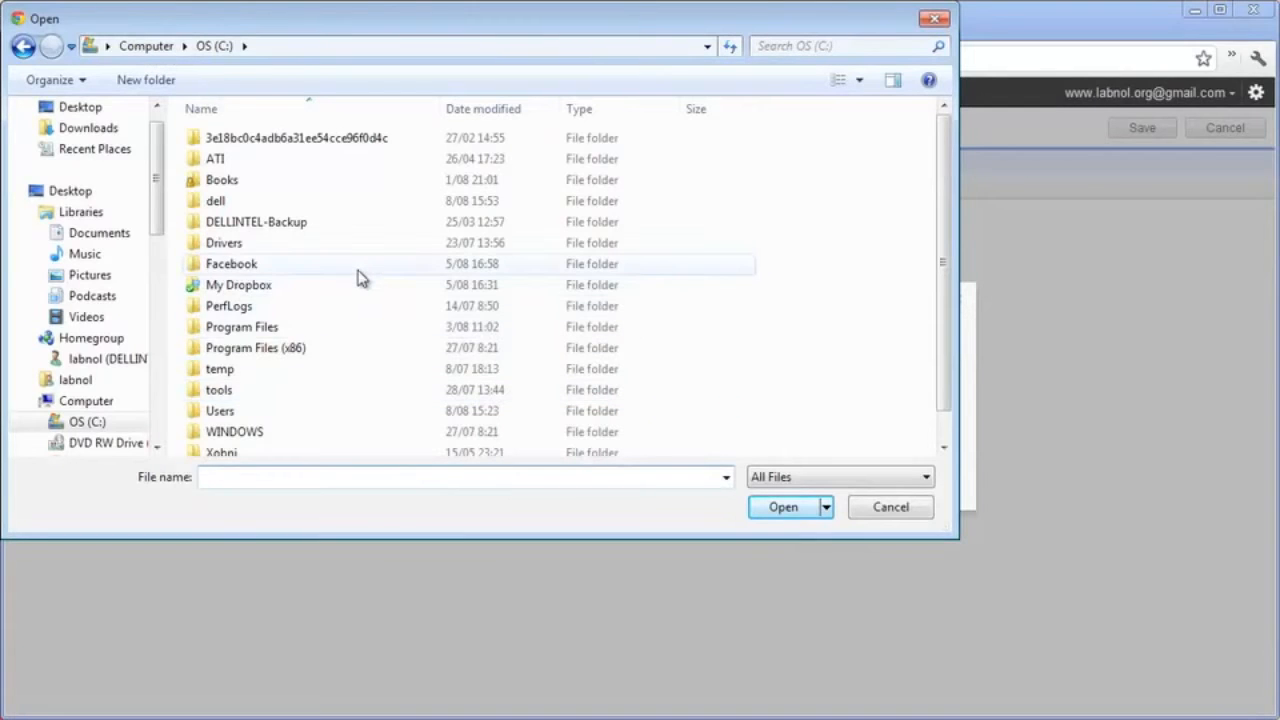
pyautogui.doubleClick(359, 268)
pyautogui.click(362, 200)
pyautogui.doubleClick(362, 200)
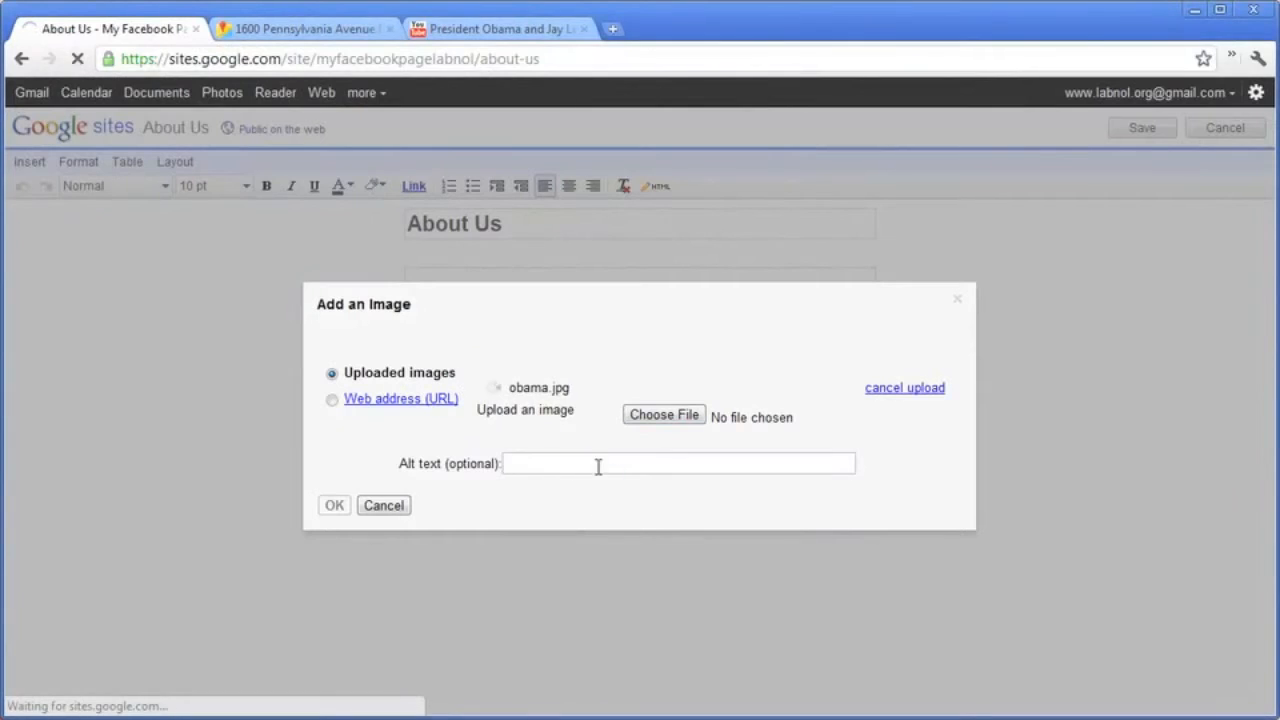
pyautogui.click(595, 562)
pyautogui.write('Obama')
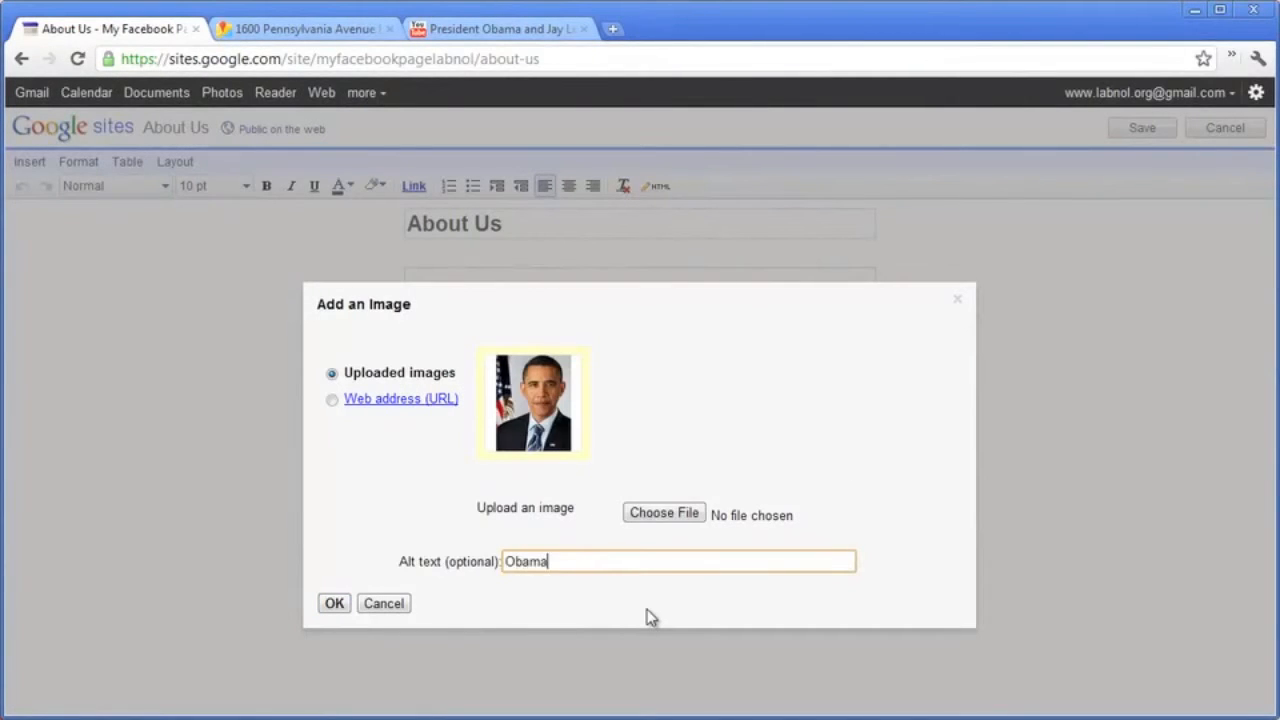
pyautogui.click(334, 603)
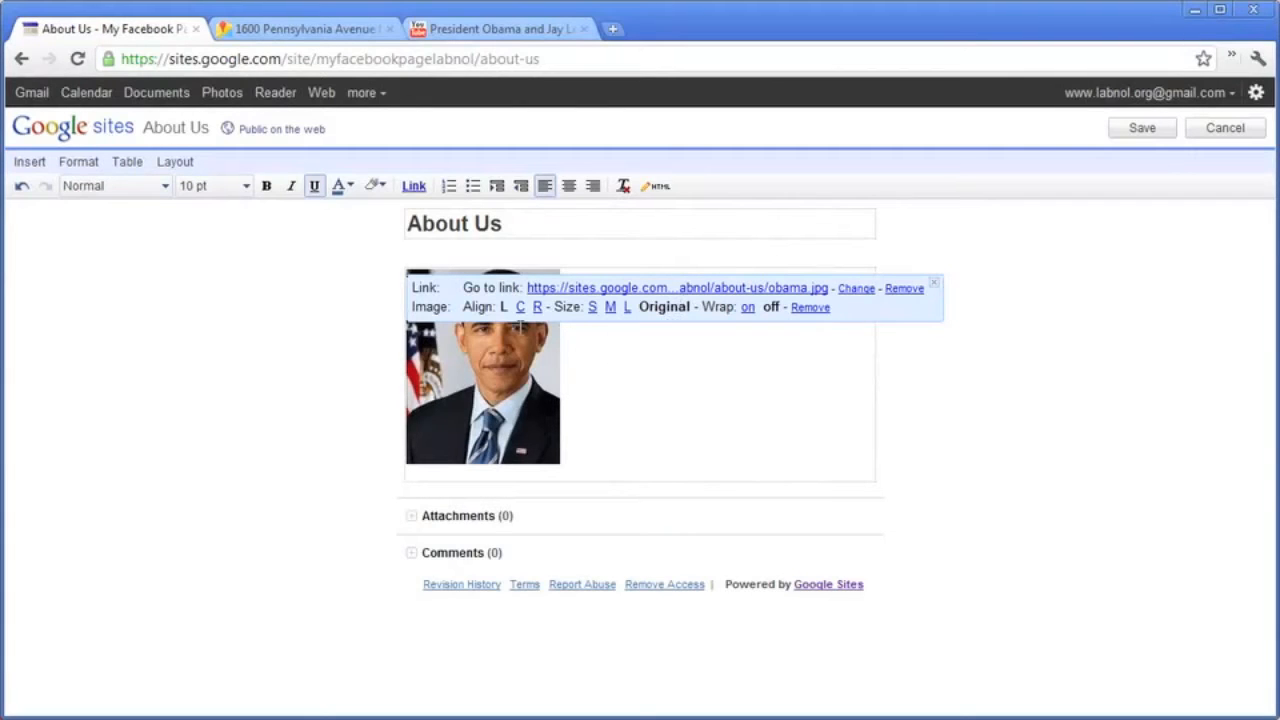
pyautogui.click(537, 308)
pyautogui.click(594, 365)
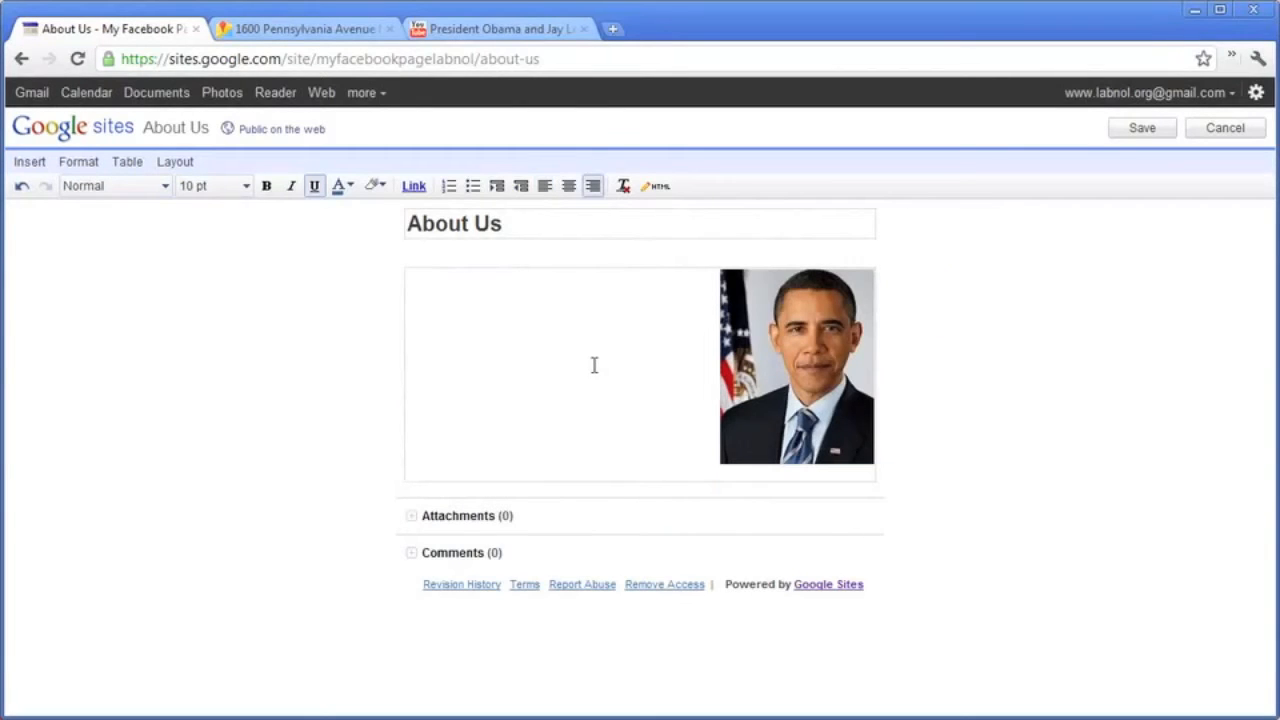
# Step: Switch to Notepad, take all the text from obama.txt and paste it into the About Us page body beside the image
pyautogui.hotkey('alt', 'Tab')
pyautogui.moveTo(839, 278); pyautogui.dragTo(674, 166)
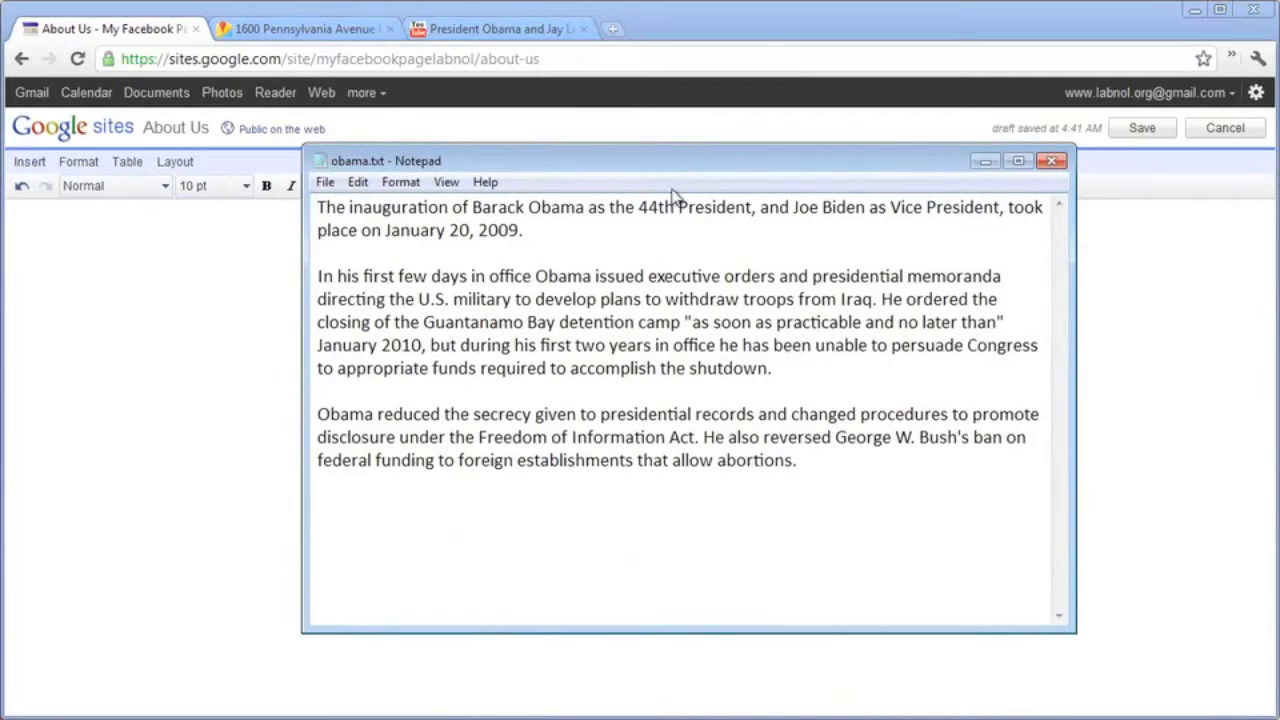
pyautogui.moveTo(849, 471); pyautogui.dragTo(253, 160)
pyautogui.rightClick(362, 228)
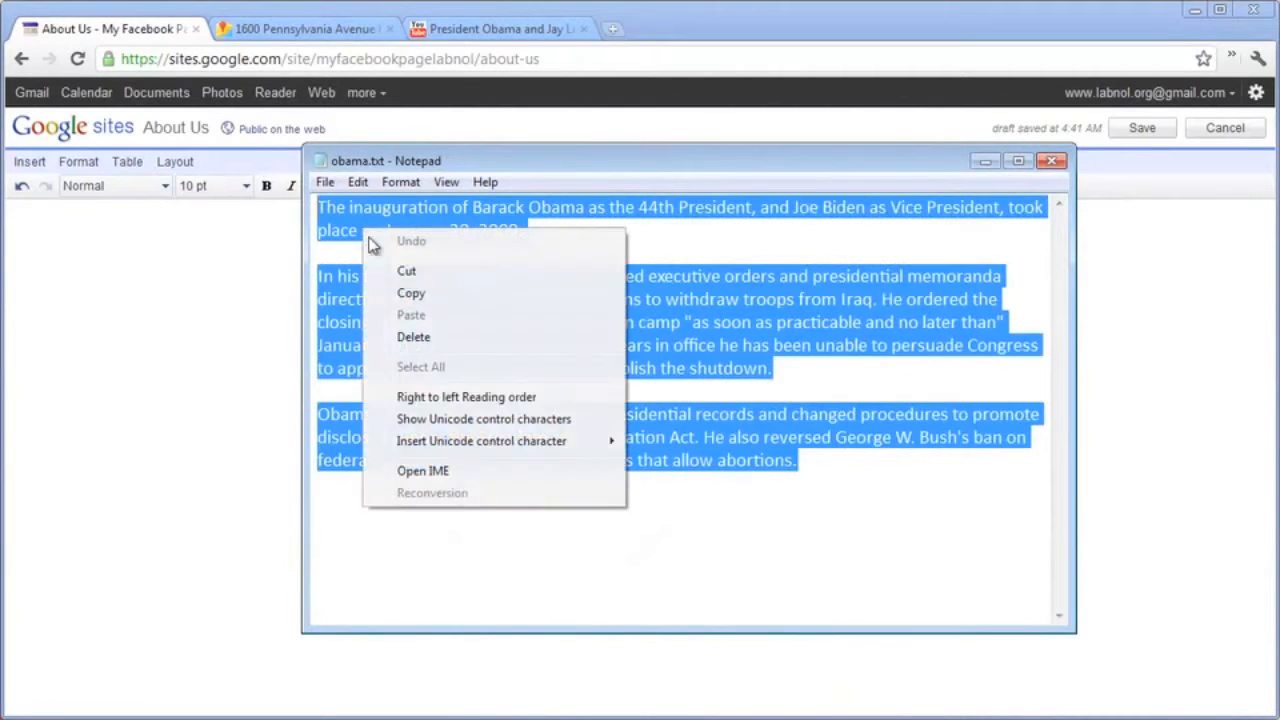
pyautogui.click(409, 275)
pyautogui.click(986, 162)
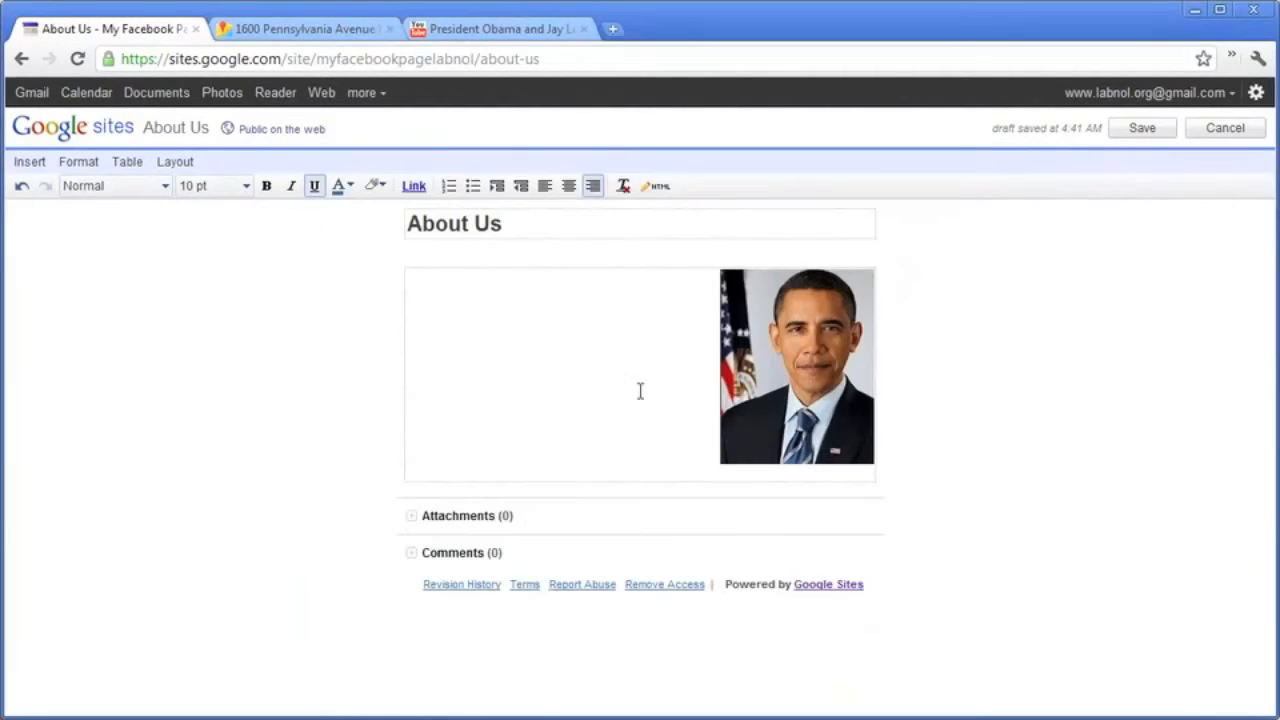
pyautogui.hotkey('ctrl', 'v')
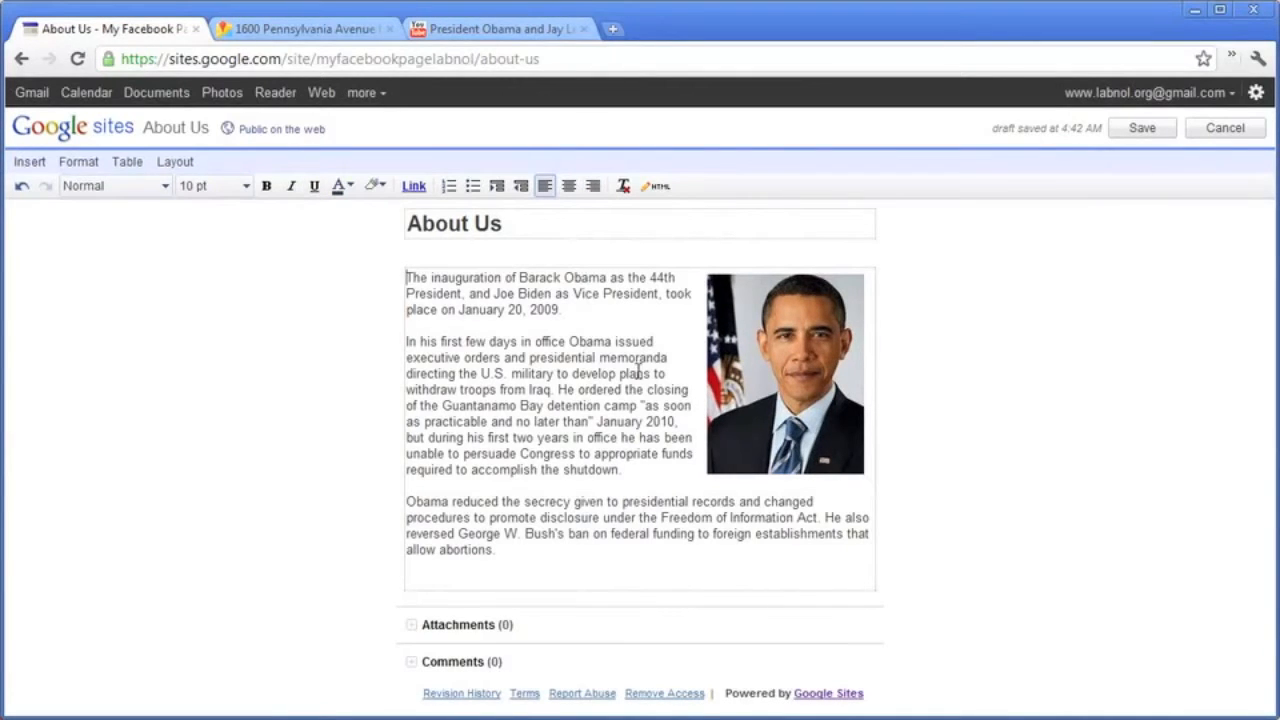
# Step: Add a "Barack Obama" heading in Georgia 24 pt above the pasted text, separated by a blank line, and save the page
pyautogui.press('Return')
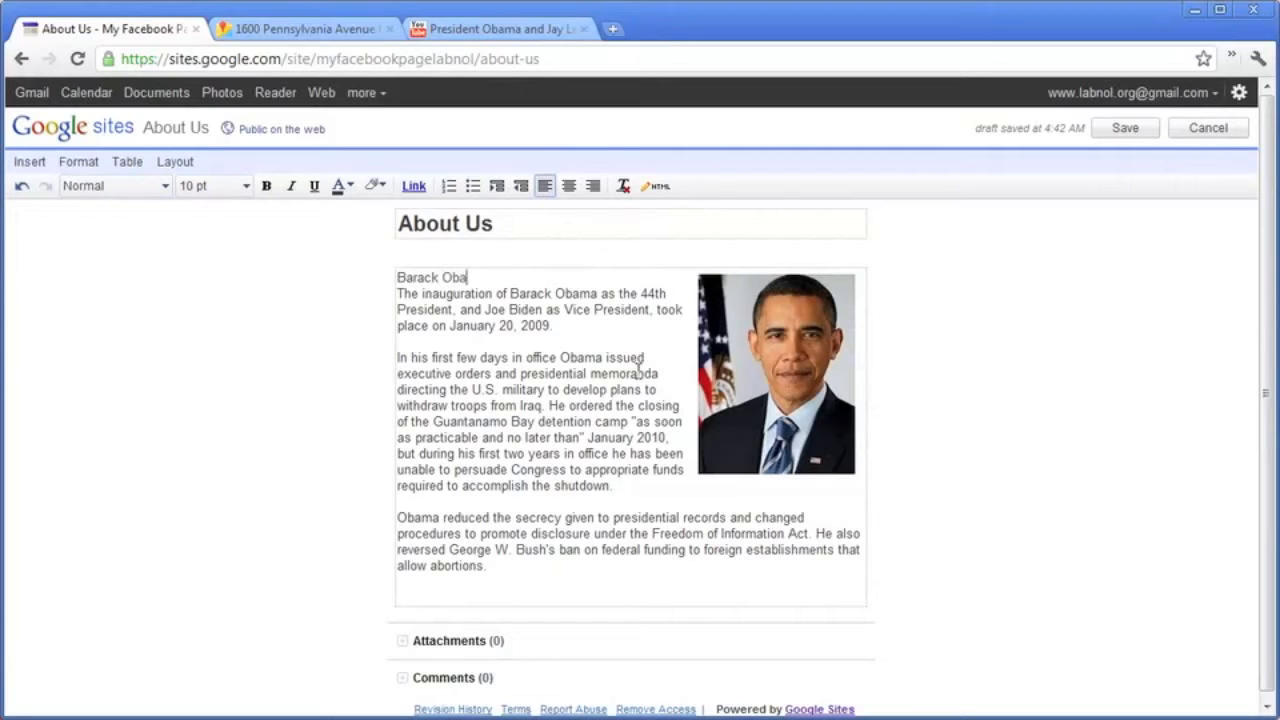
pyautogui.press('Return')
pyautogui.hotkey('shift', 'Up')
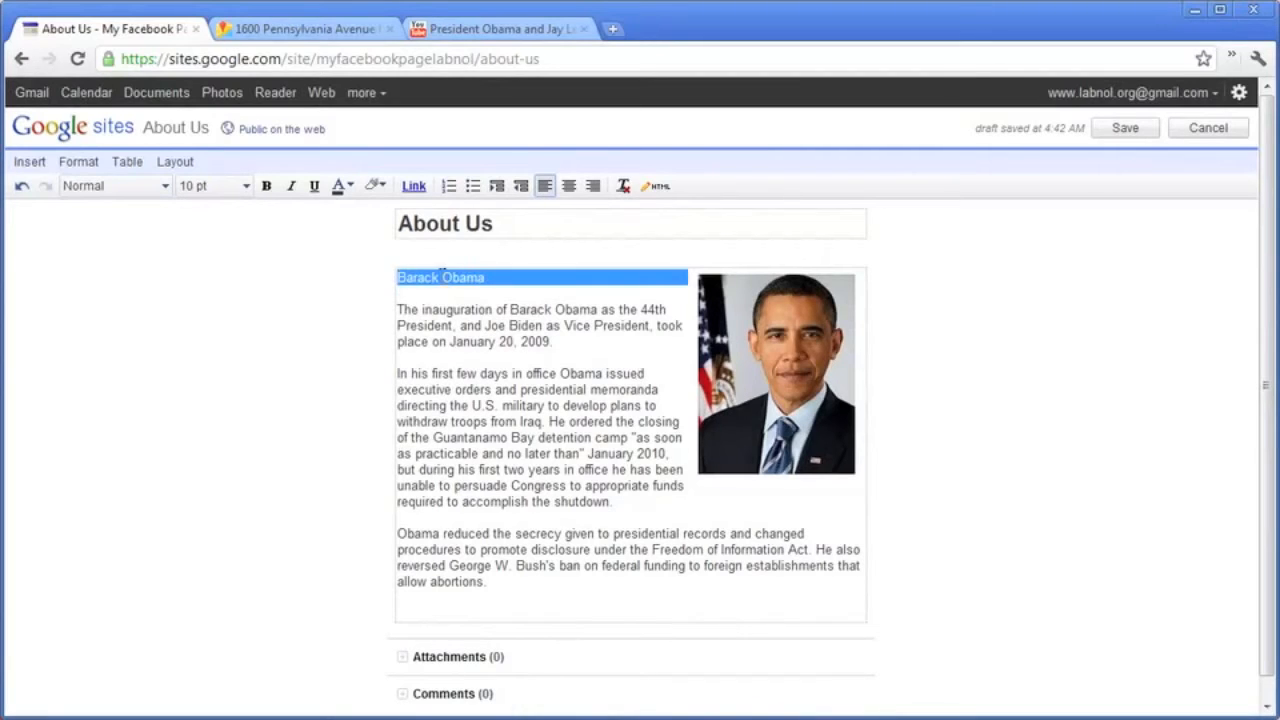
pyautogui.click(140, 186)
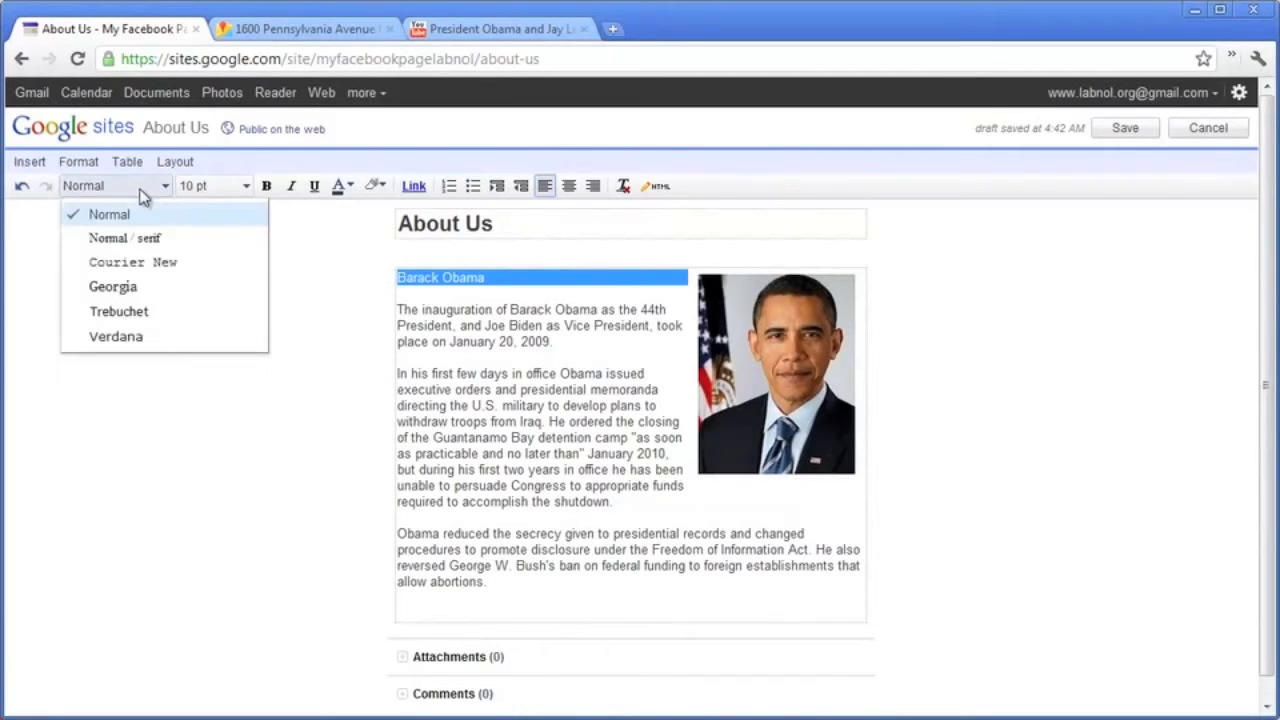
pyautogui.click(187, 286)
pyautogui.click(242, 187)
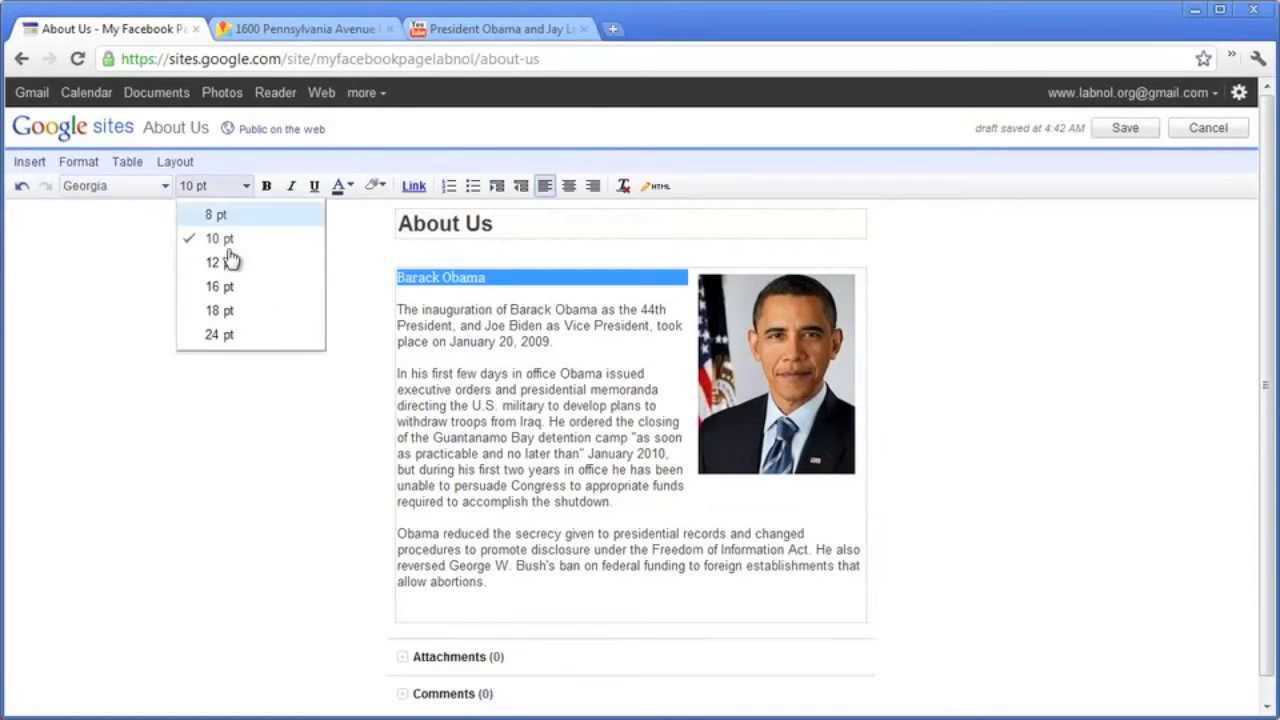
pyautogui.click(250, 335)
pyautogui.click(542, 378)
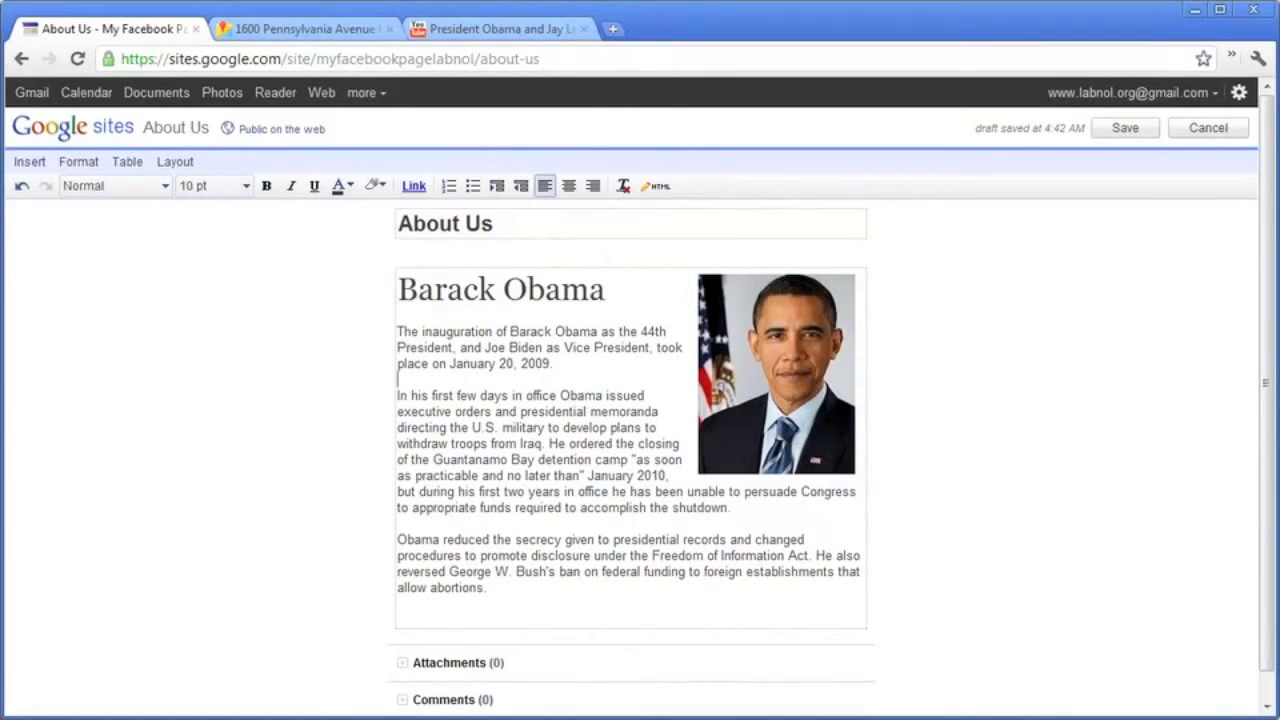
pyautogui.click(675, 598)
pyautogui.click(1140, 130)
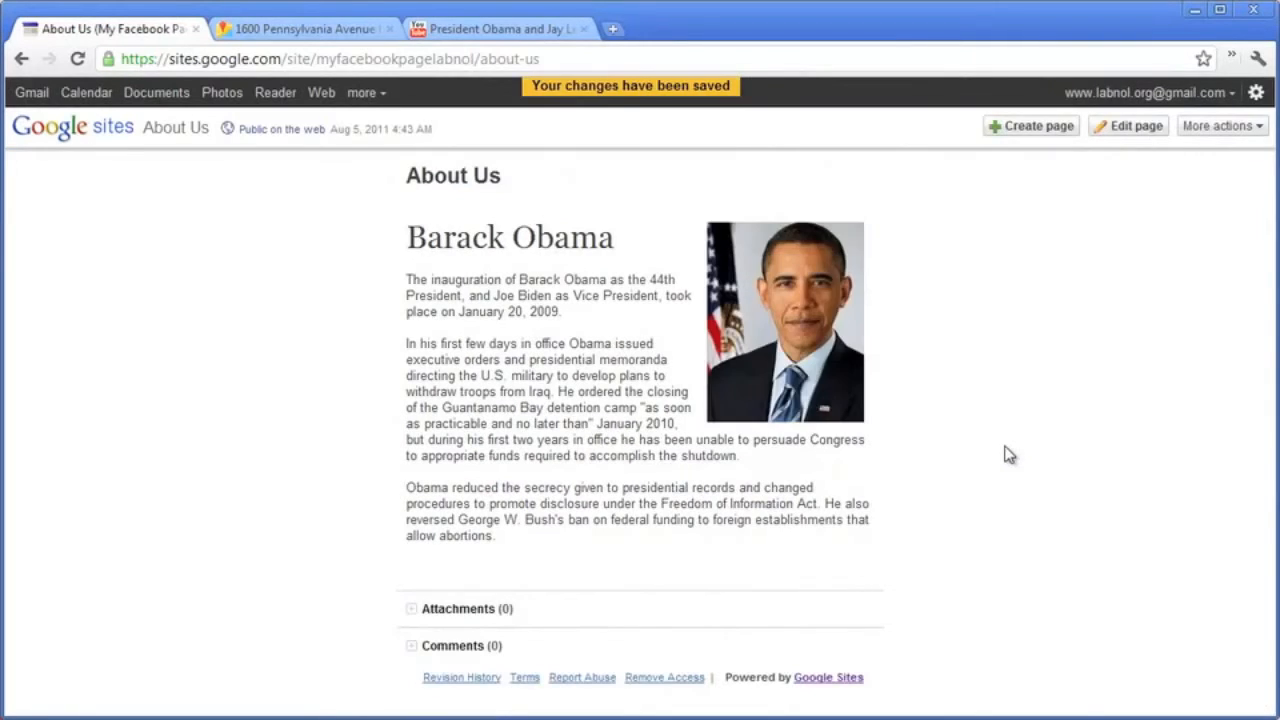
# Step: In the About Us page settings, turn off the page title, sub-page links, attachments and comments, and save the settings
pyautogui.click(1205, 128)
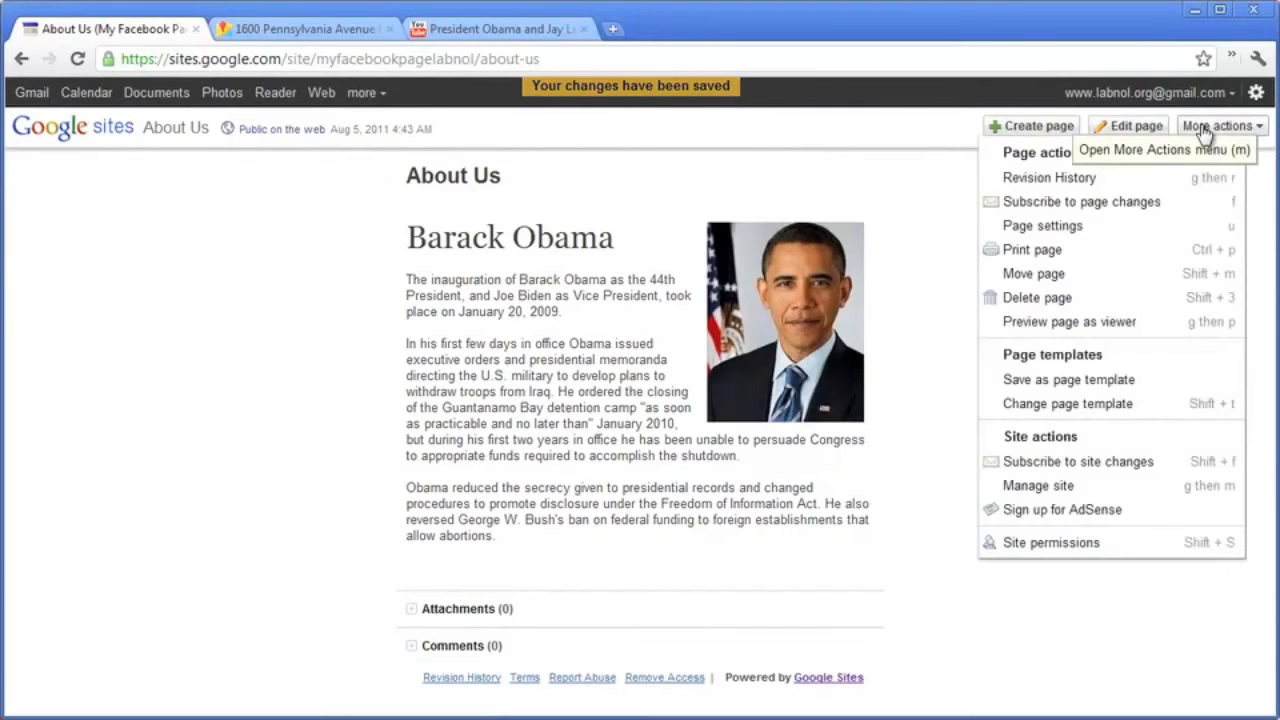
pyautogui.click(1132, 230)
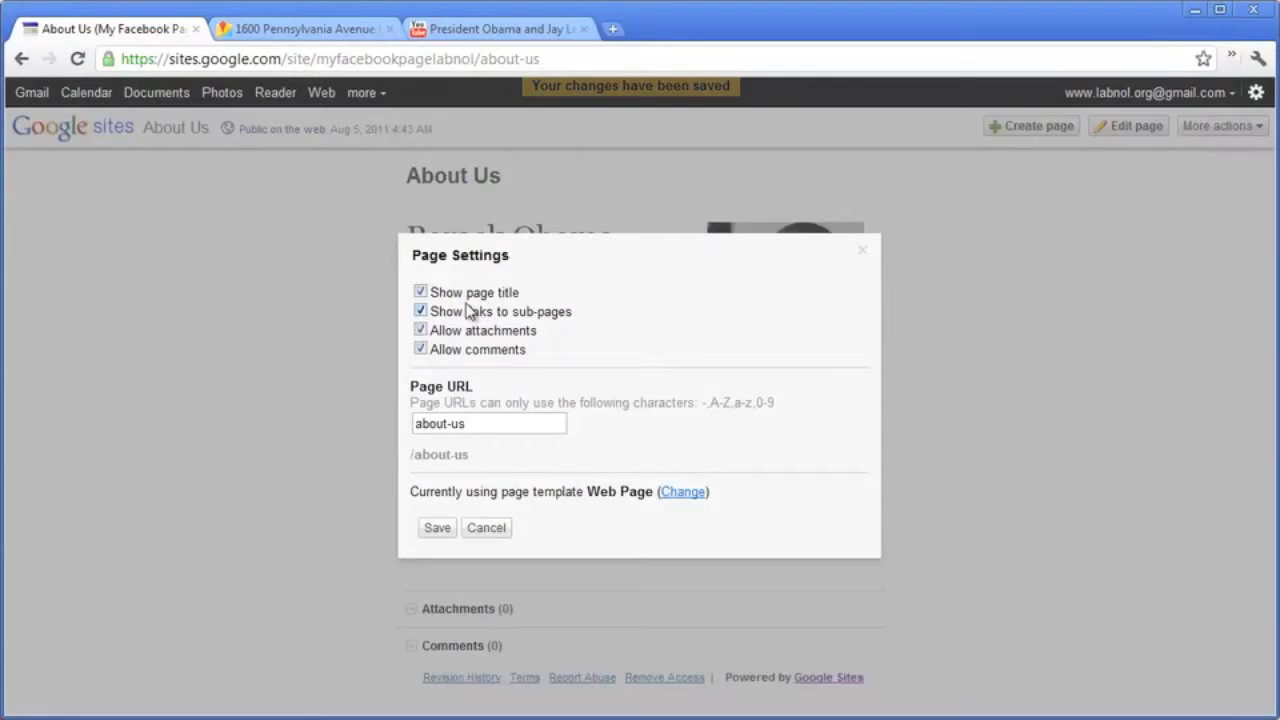
pyautogui.click(420, 292)
pyautogui.click(420, 311)
pyautogui.click(420, 330)
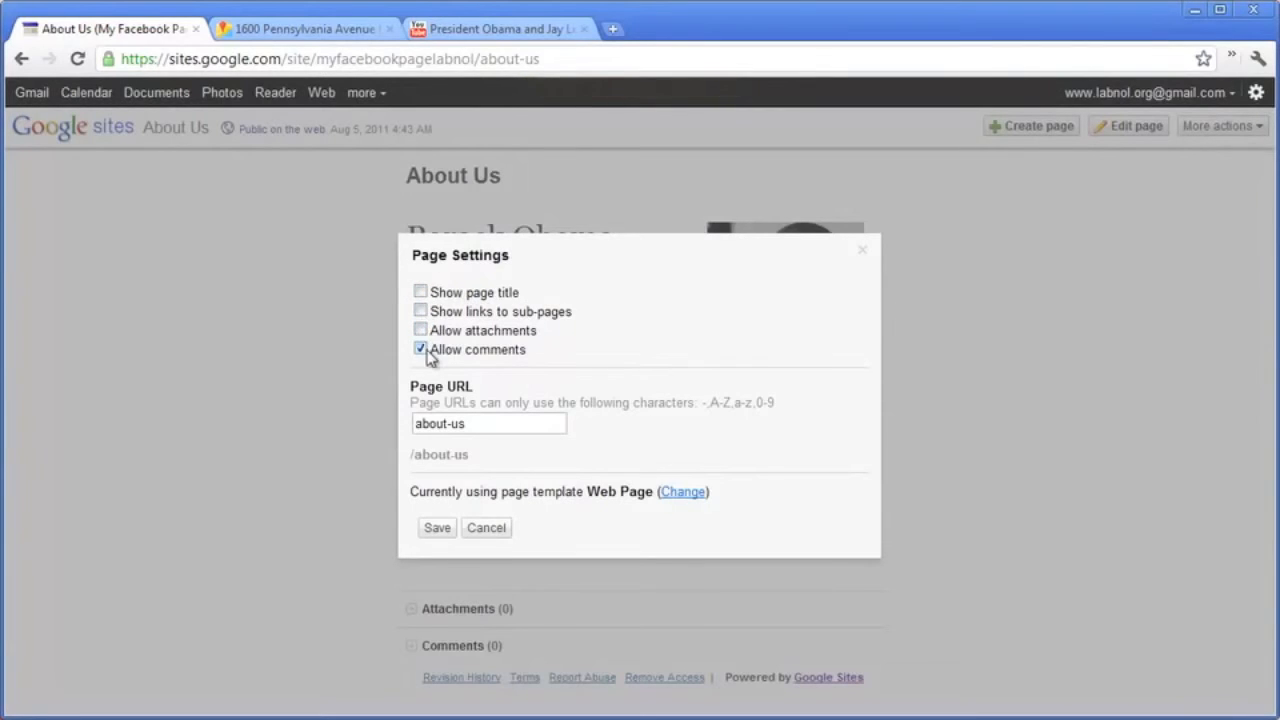
pyautogui.click(441, 530)
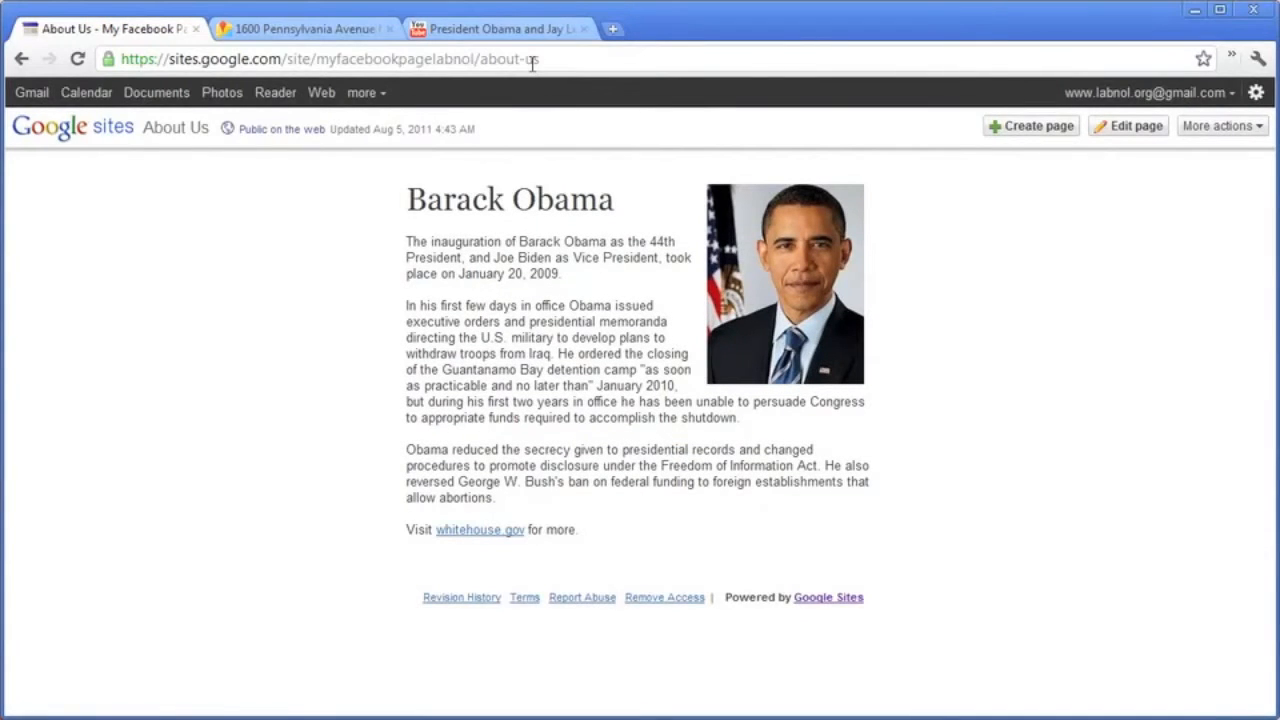
pyautogui.click(533, 61)
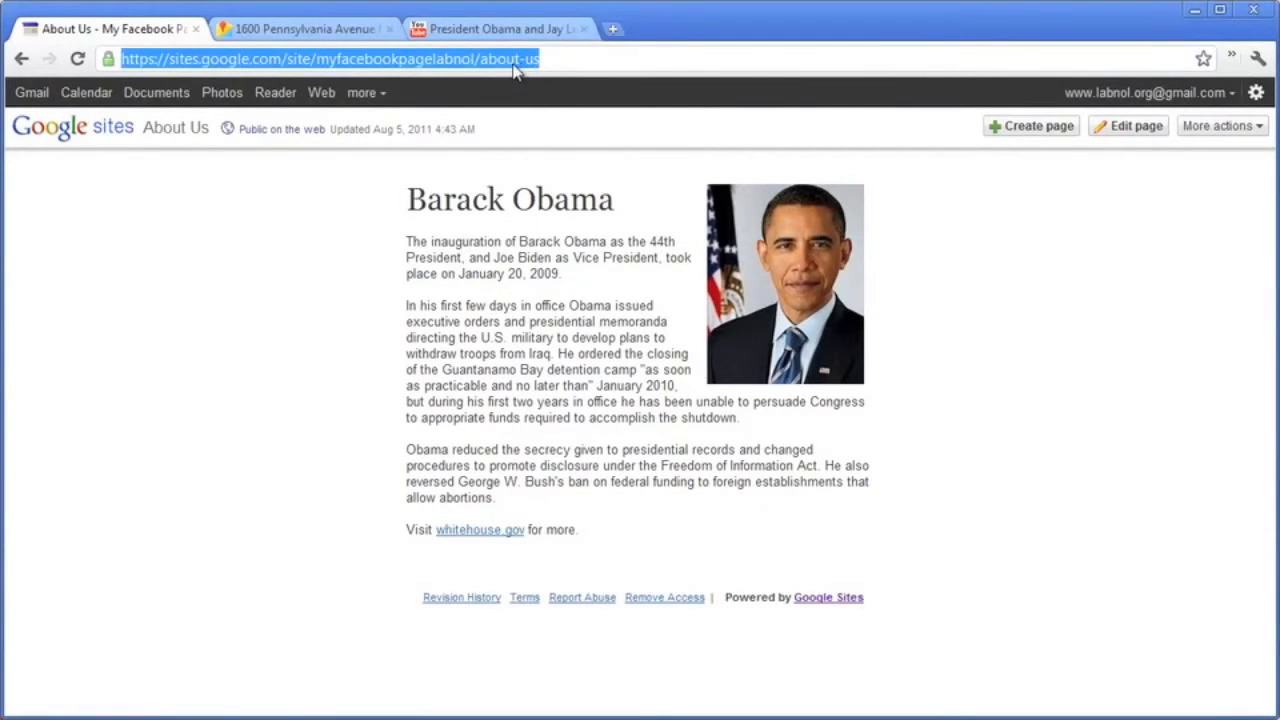
pyautogui.rightClick(513, 64)
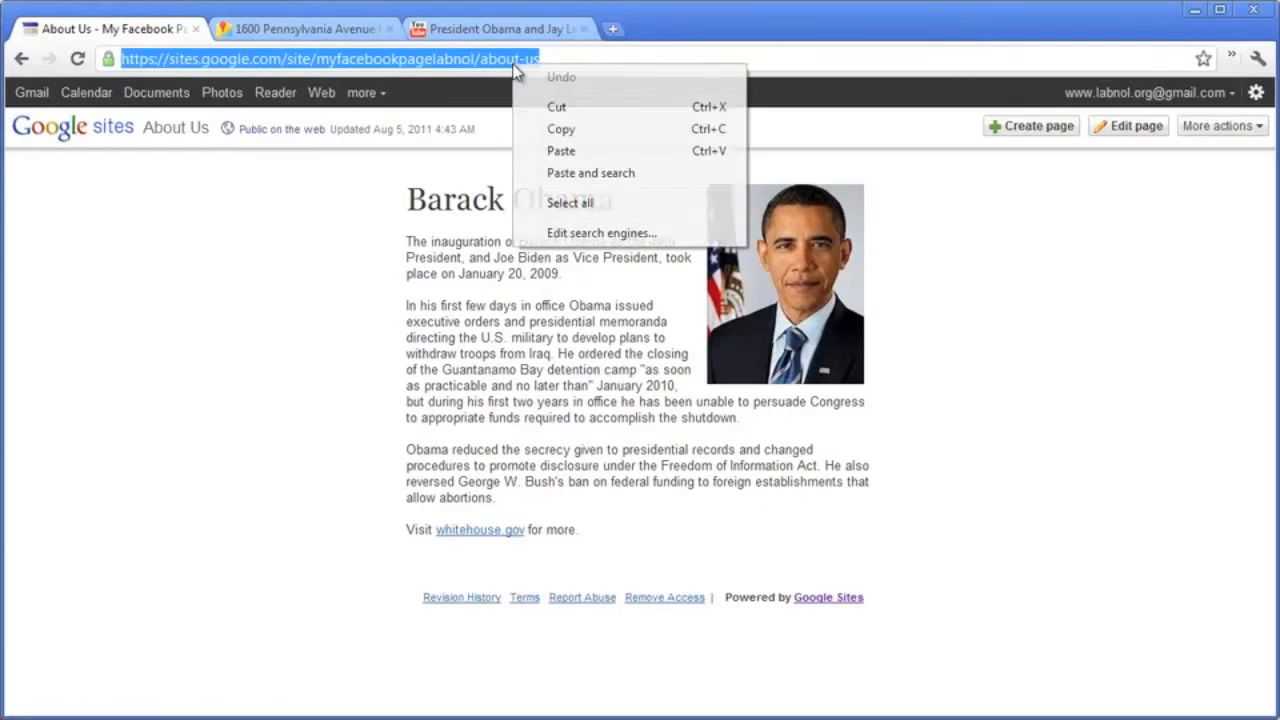
pyautogui.click(558, 130)
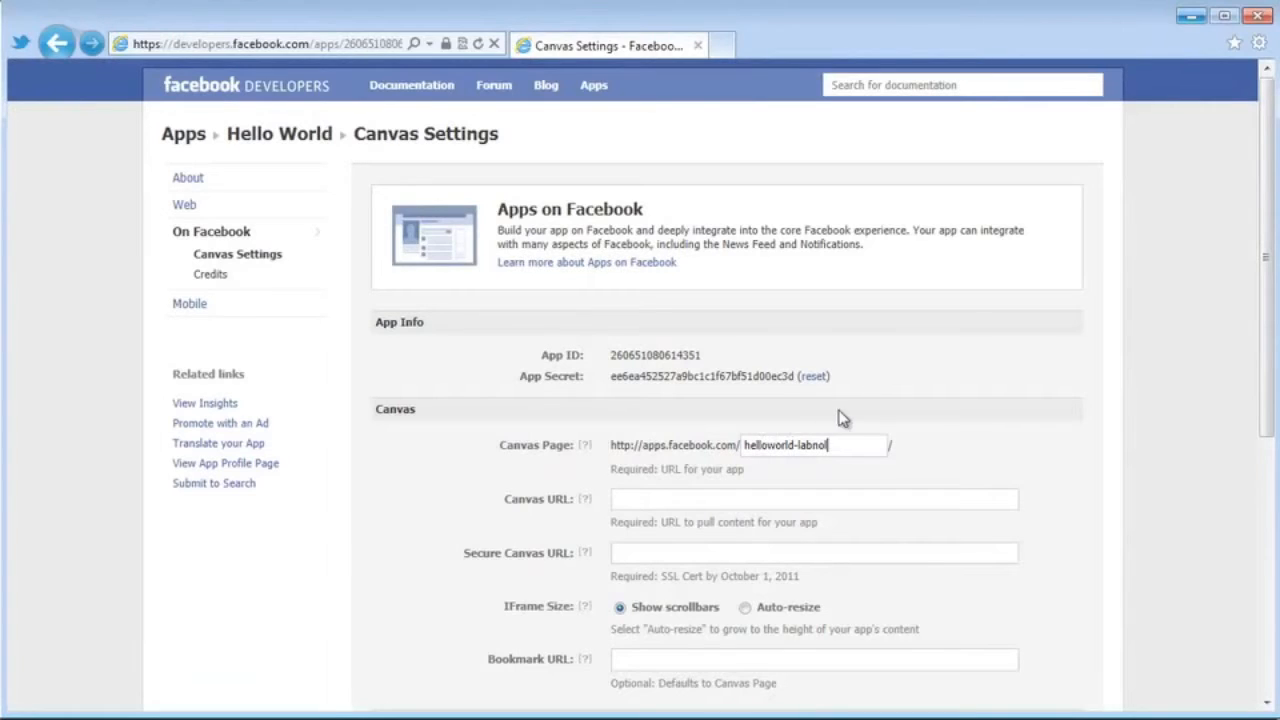
pyautogui.moveTo(1263, 244); pyautogui.dragTo(1266, 363)
pyautogui.click(826, 267)
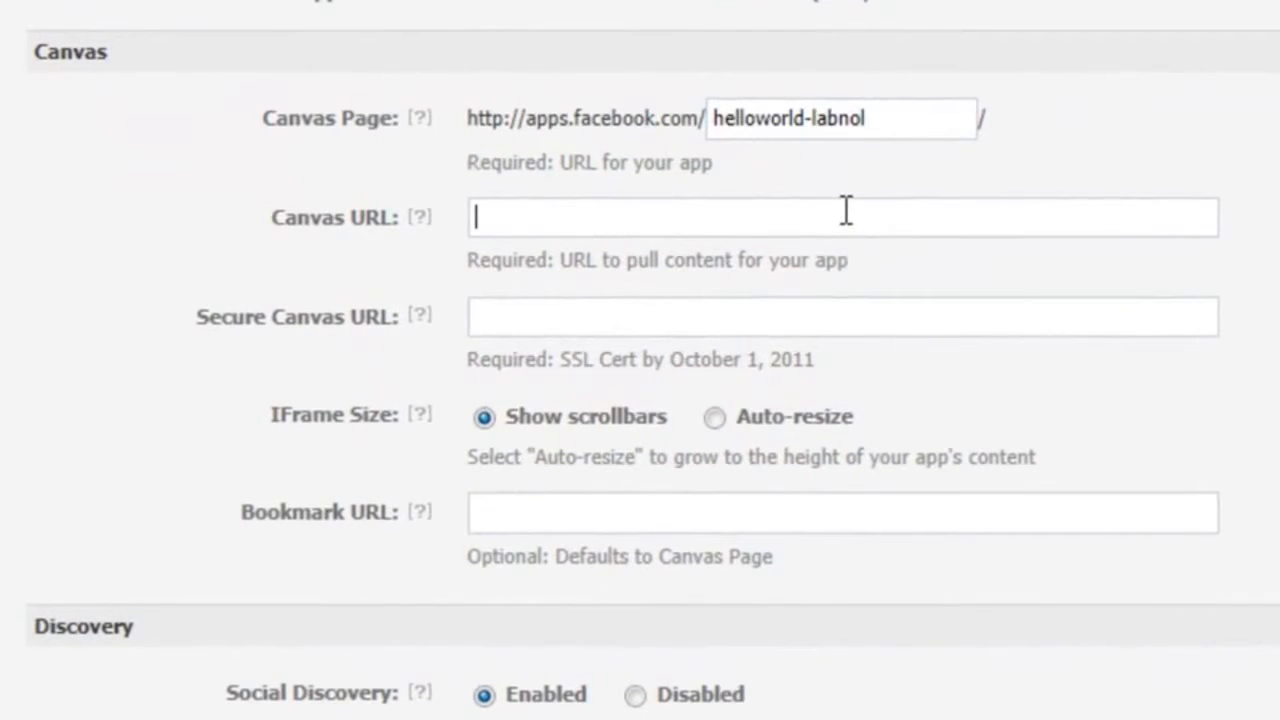
pyautogui.hotkey('ctrl', 'v')
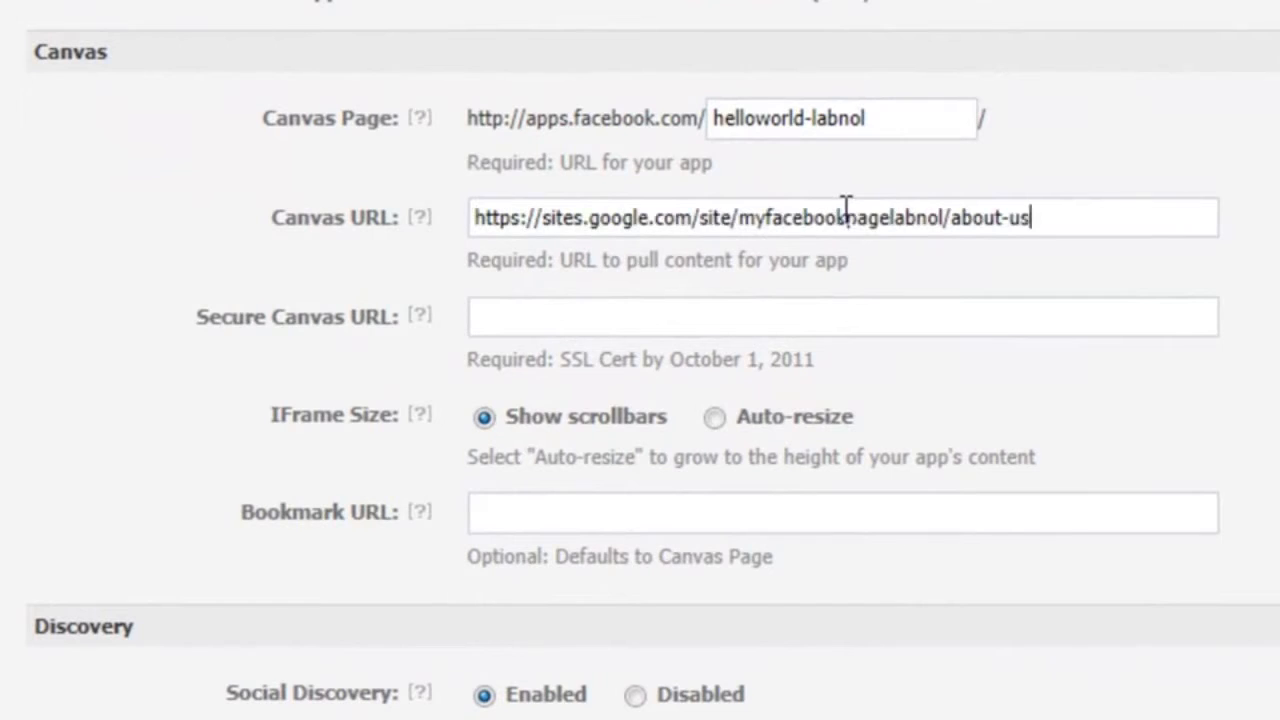
pyautogui.click(512, 219)
pyautogui.press('BackSpace')
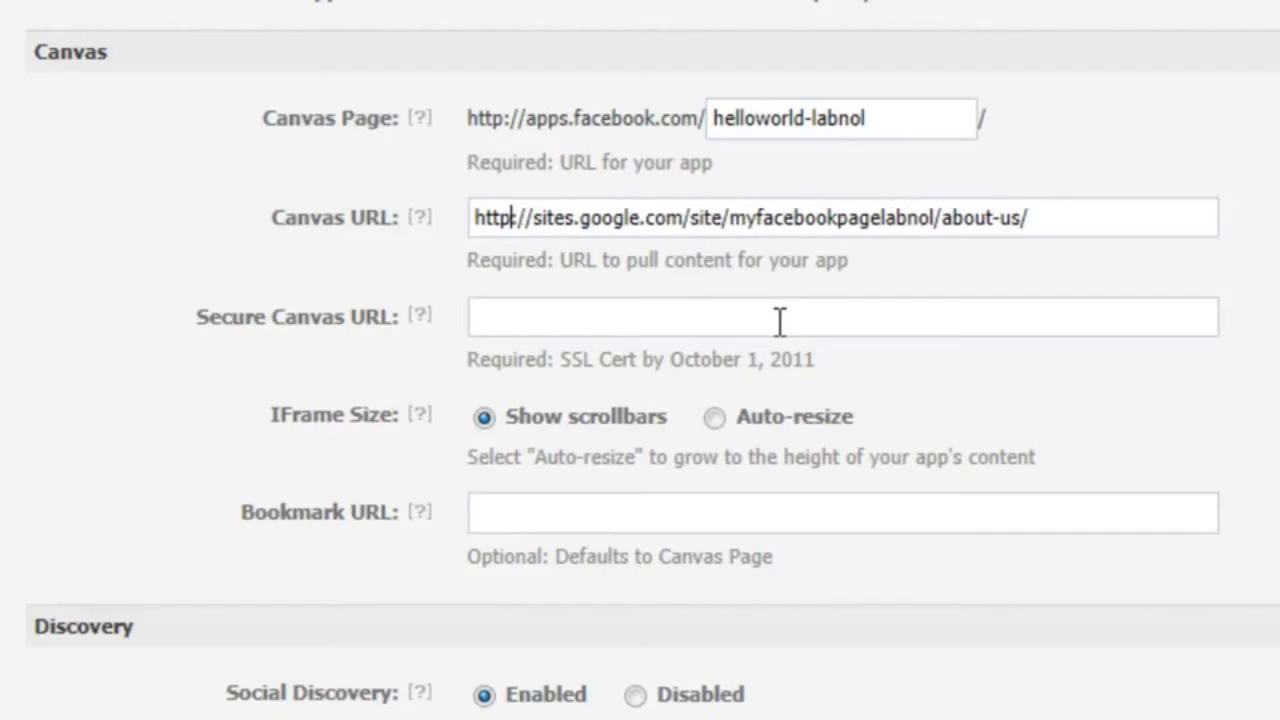
# Step: Copy the Canvas URL into the Secure Canvas URL and change its prefix to https
pyautogui.tripleClick(824, 219)
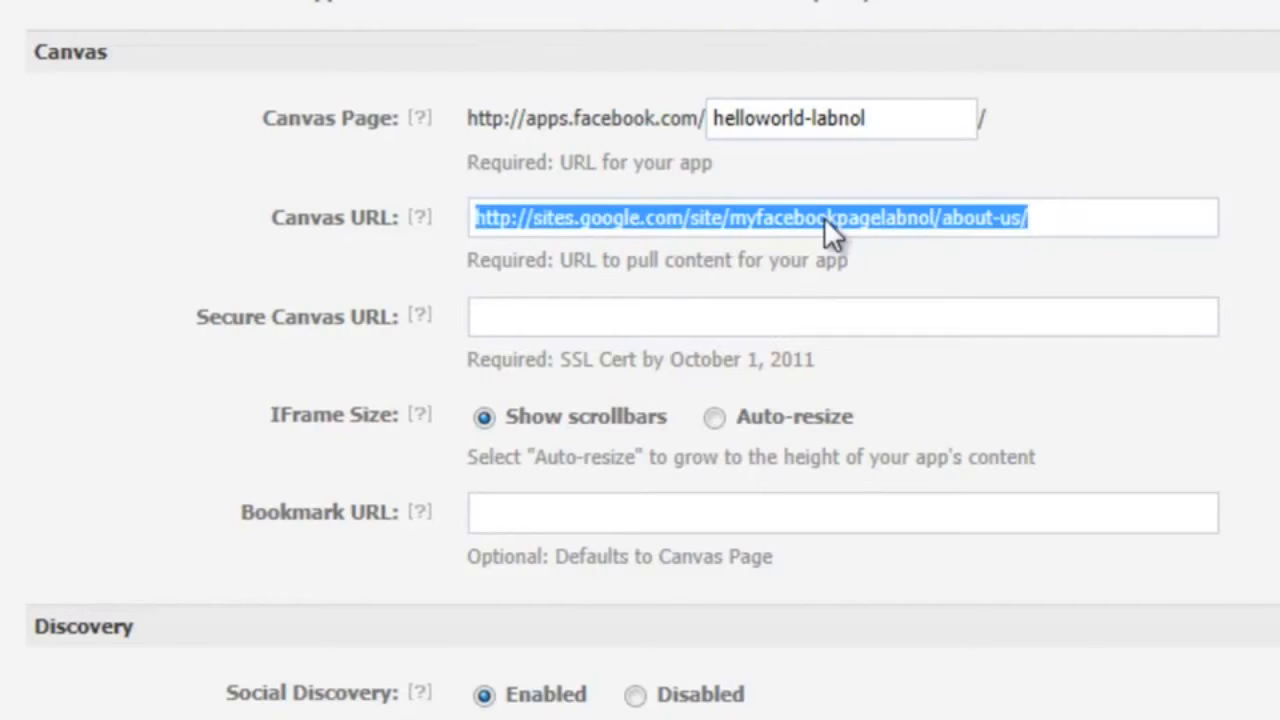
pyautogui.hotkey('ctrl', 'c')
pyautogui.click(830, 318)
pyautogui.hotkey('ctrl', 'v')
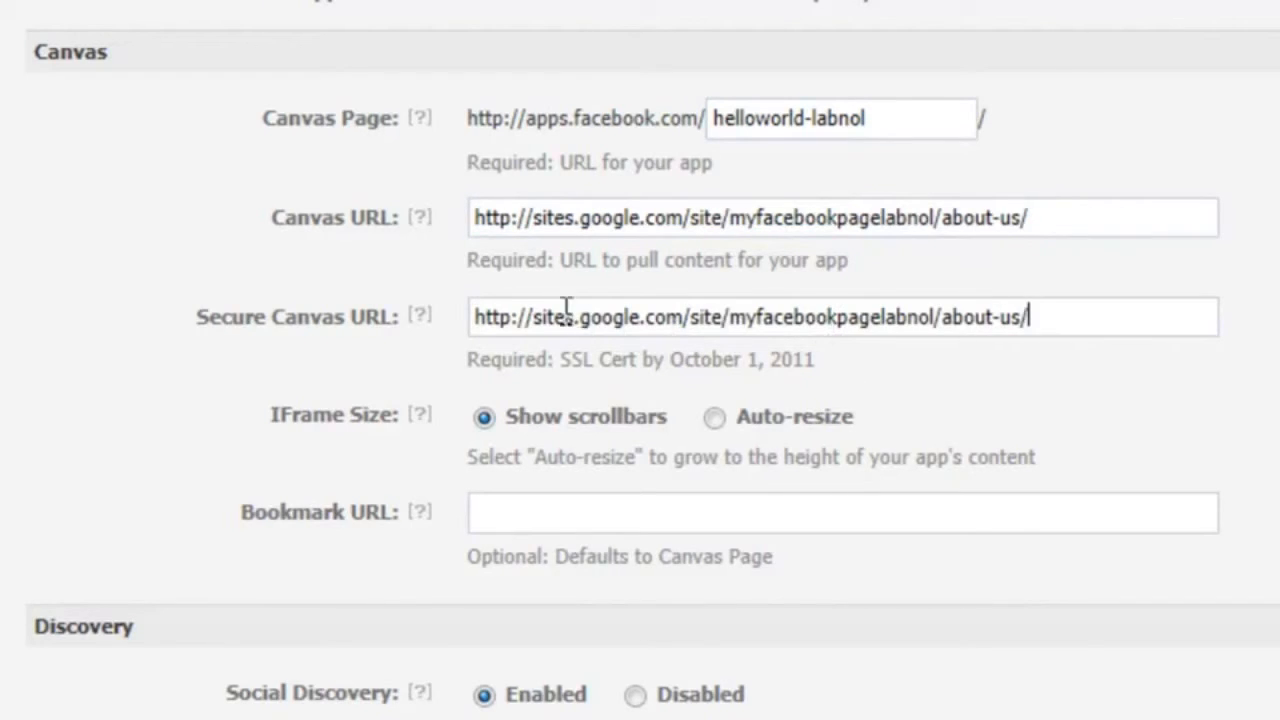
pyautogui.click(514, 316)
pyautogui.write('s')
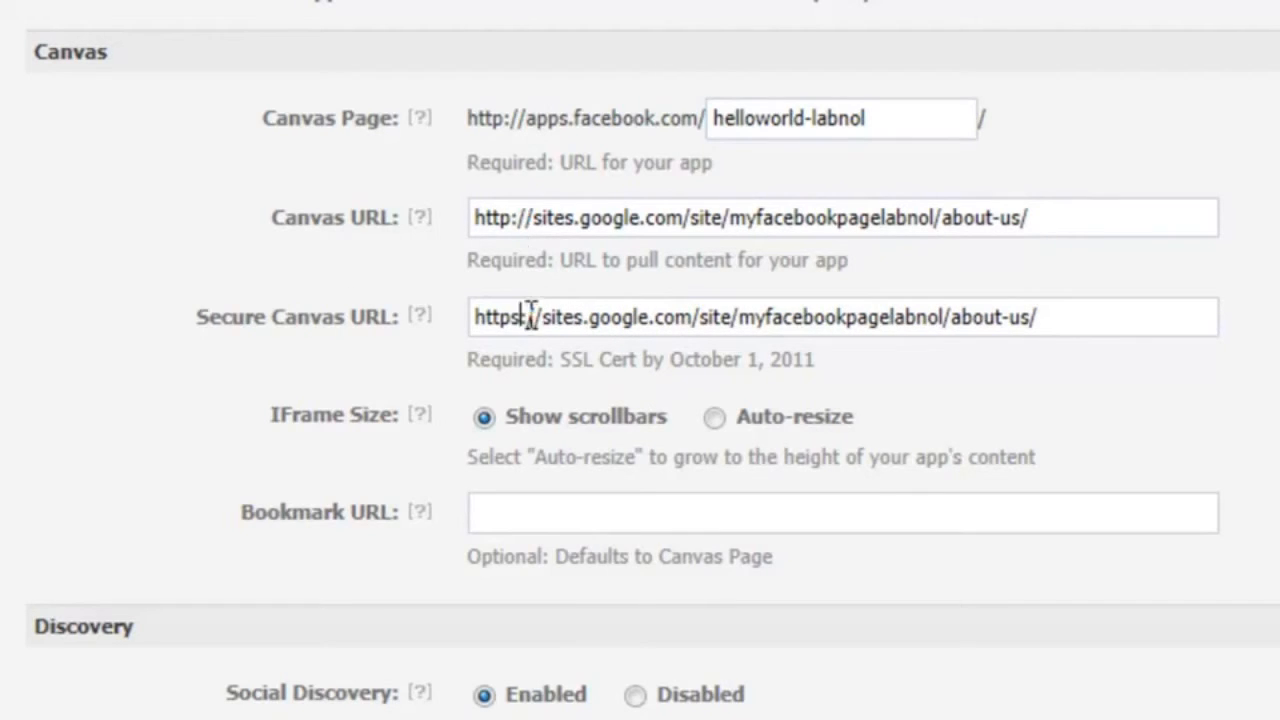
pyautogui.scroll(-5, 531, 312)
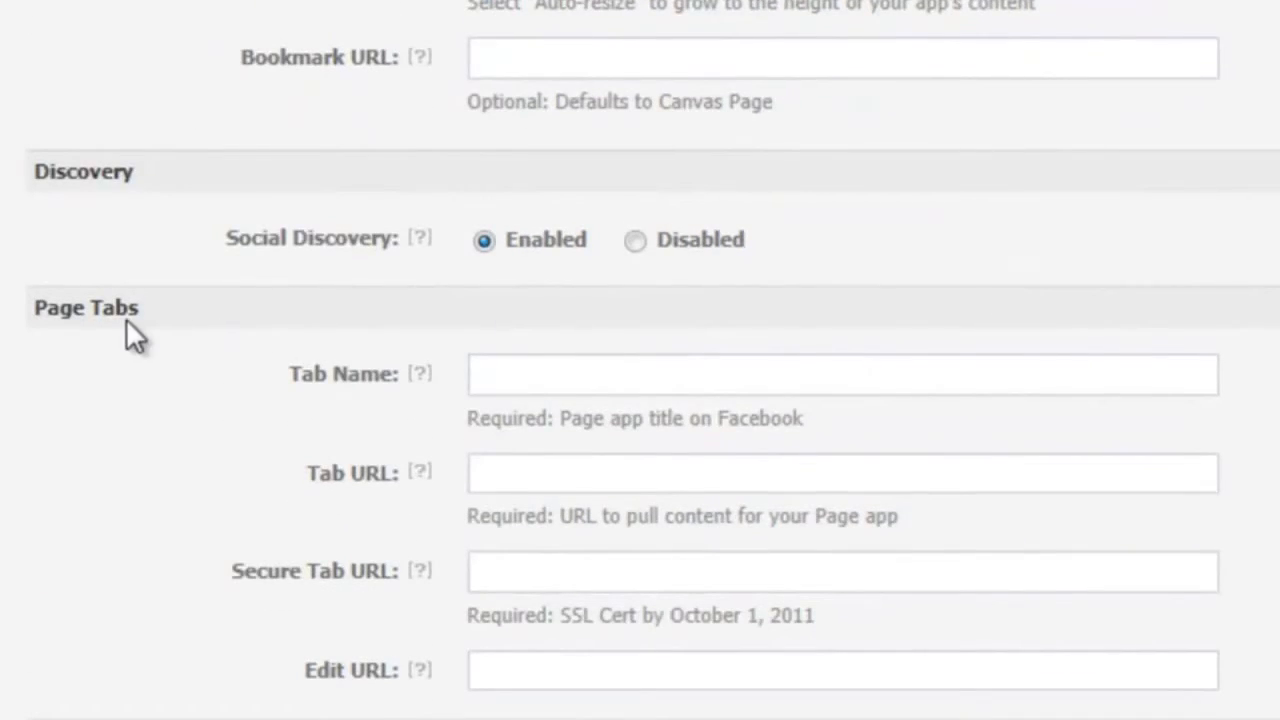
pyautogui.click(603, 378)
pyautogui.write('About')
pyautogui.click(610, 483)
pyautogui.hotkey('ctrl', 'v')
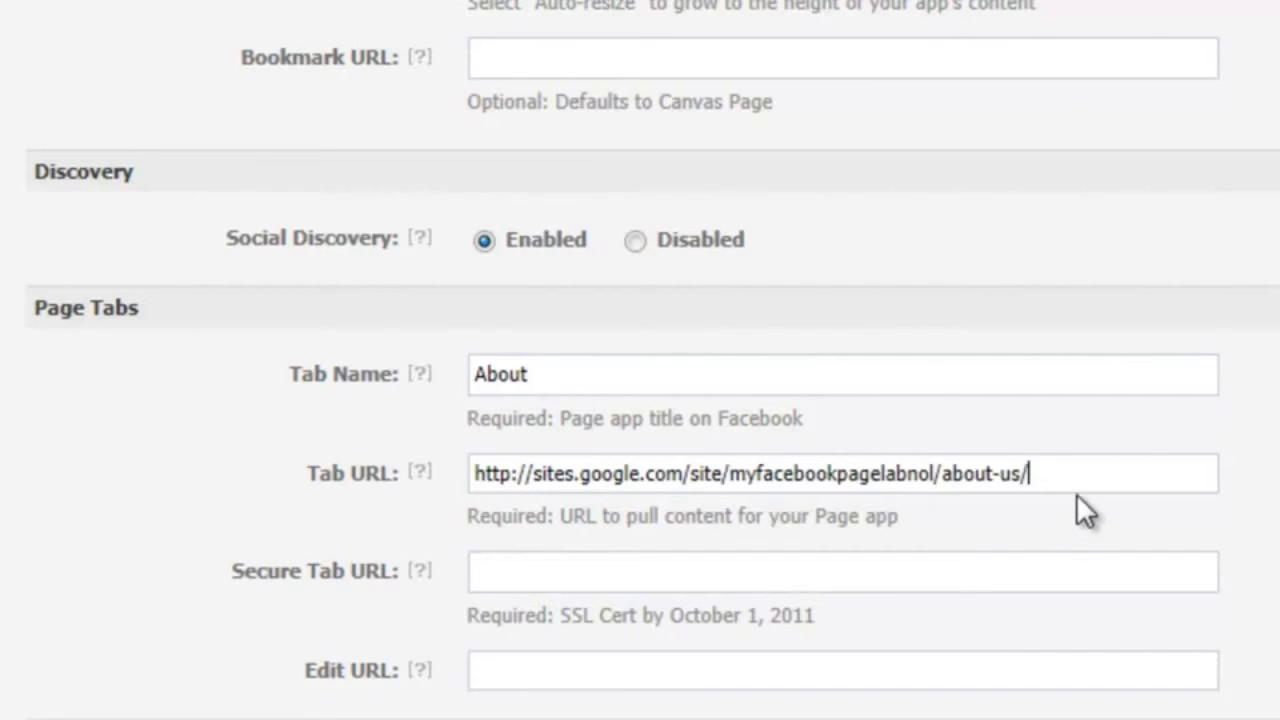
pyautogui.click(1030, 572)
pyautogui.hotkey('ctrl', 'v')
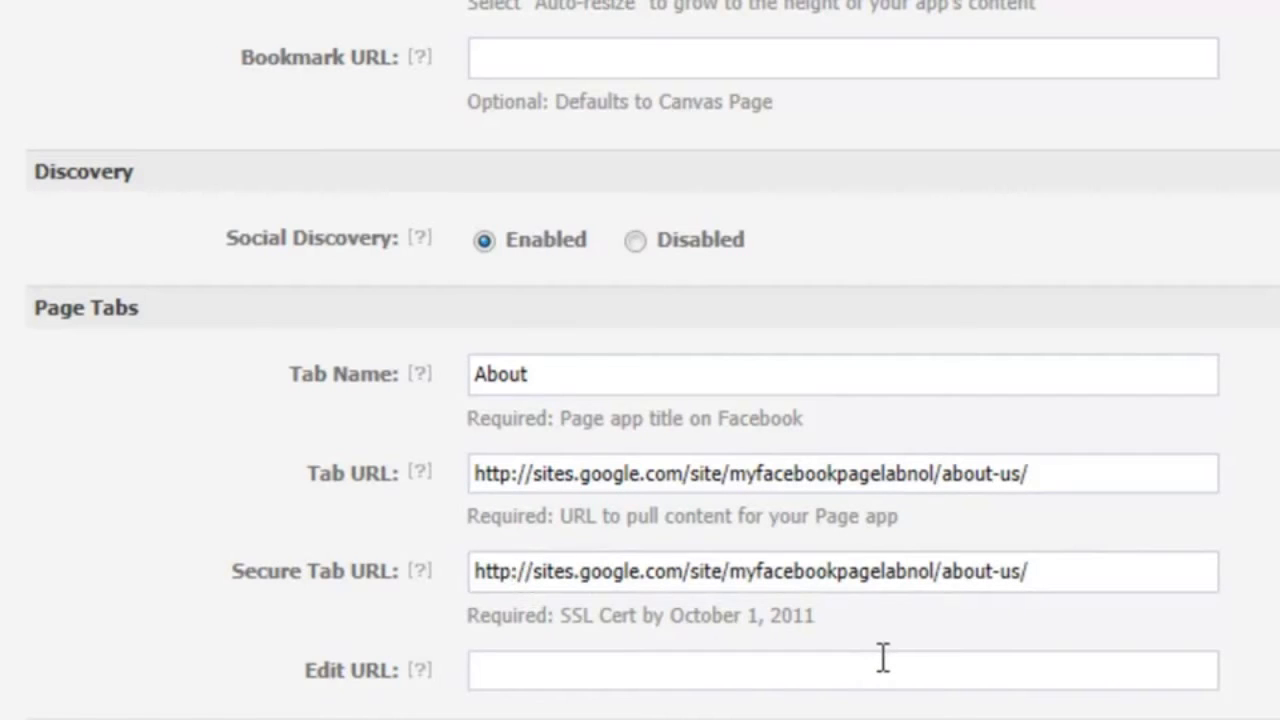
pyautogui.press('Home')
pyautogui.press('Right')
pyautogui.press('Right')
pyautogui.press('Right')
pyautogui.press('Right')
pyautogui.write('s')
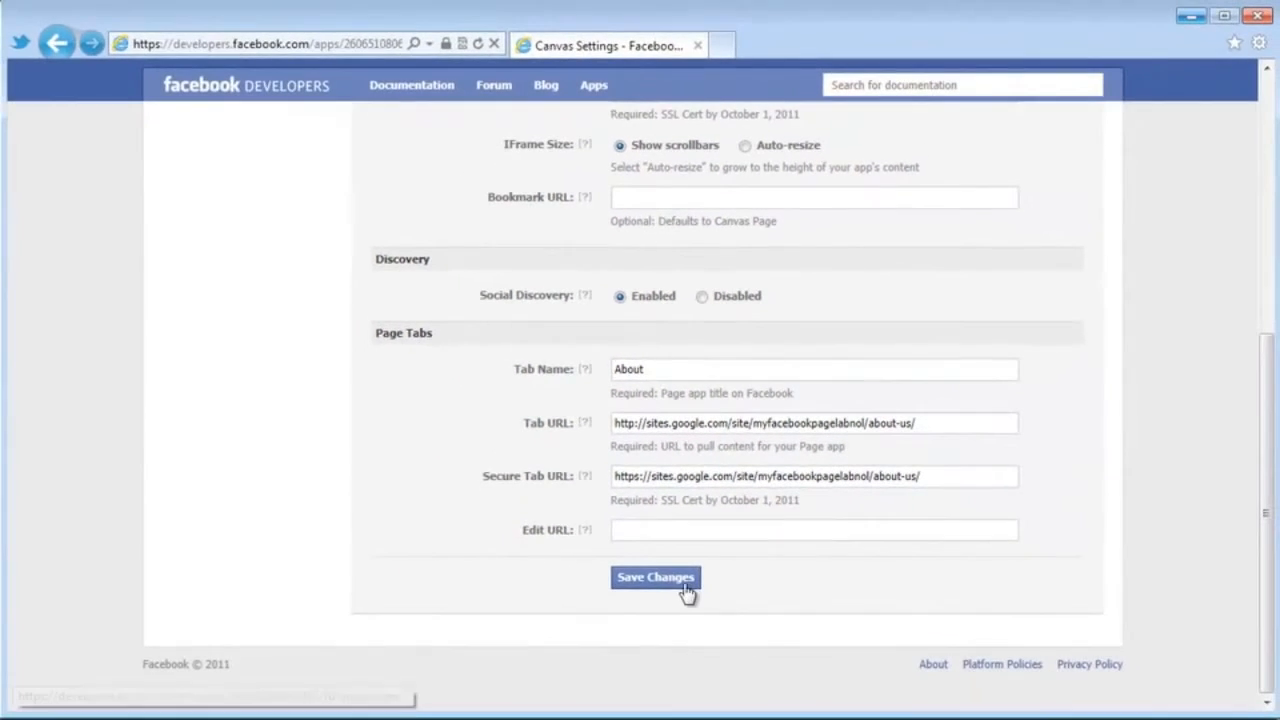
pyautogui.click(682, 591)
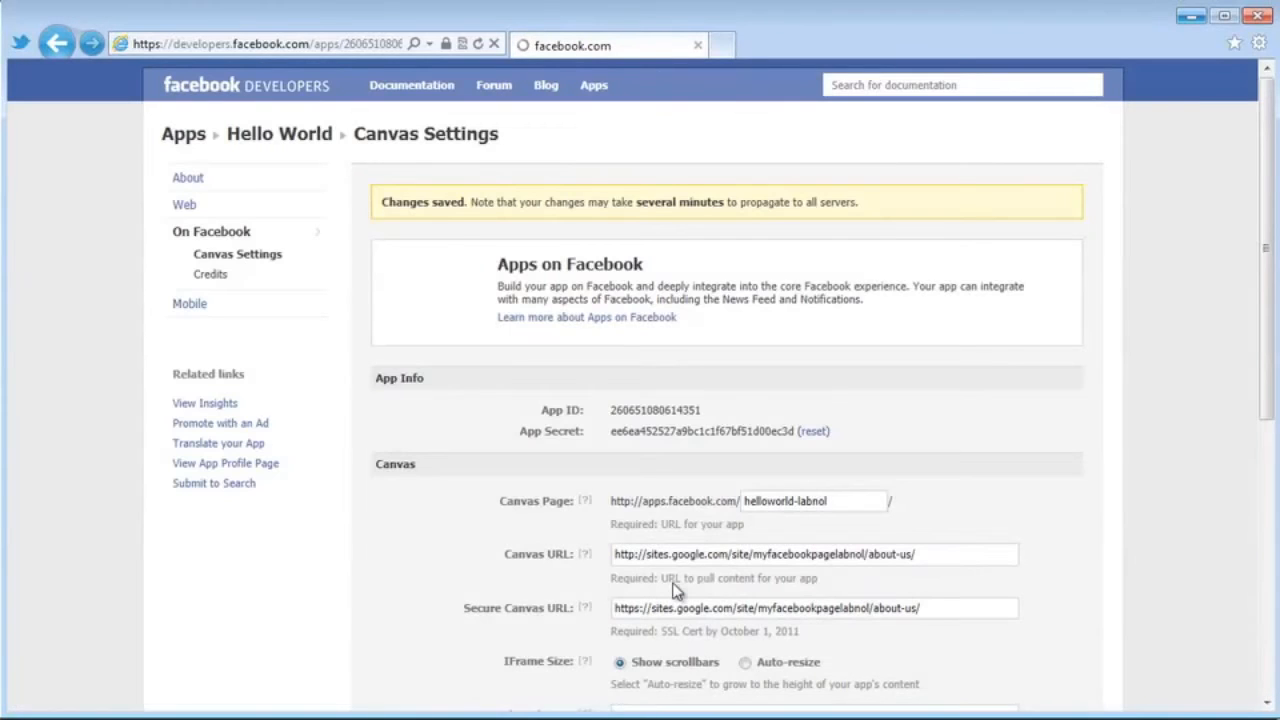
# Step: Open the app's profile page, add Hello World to the Same Place page and close the page selection dialog
pyautogui.scroll(-4, 1052, 419)
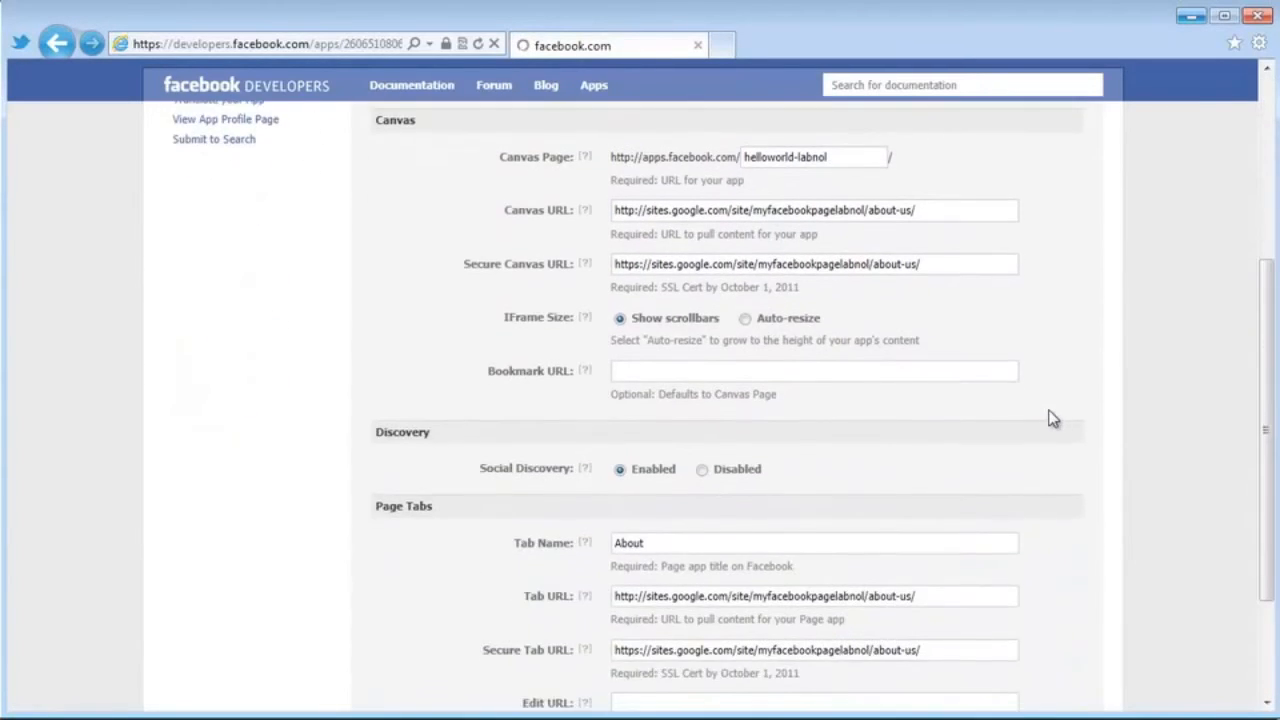
pyautogui.scroll(4, 1052, 420)
pyautogui.click(228, 464)
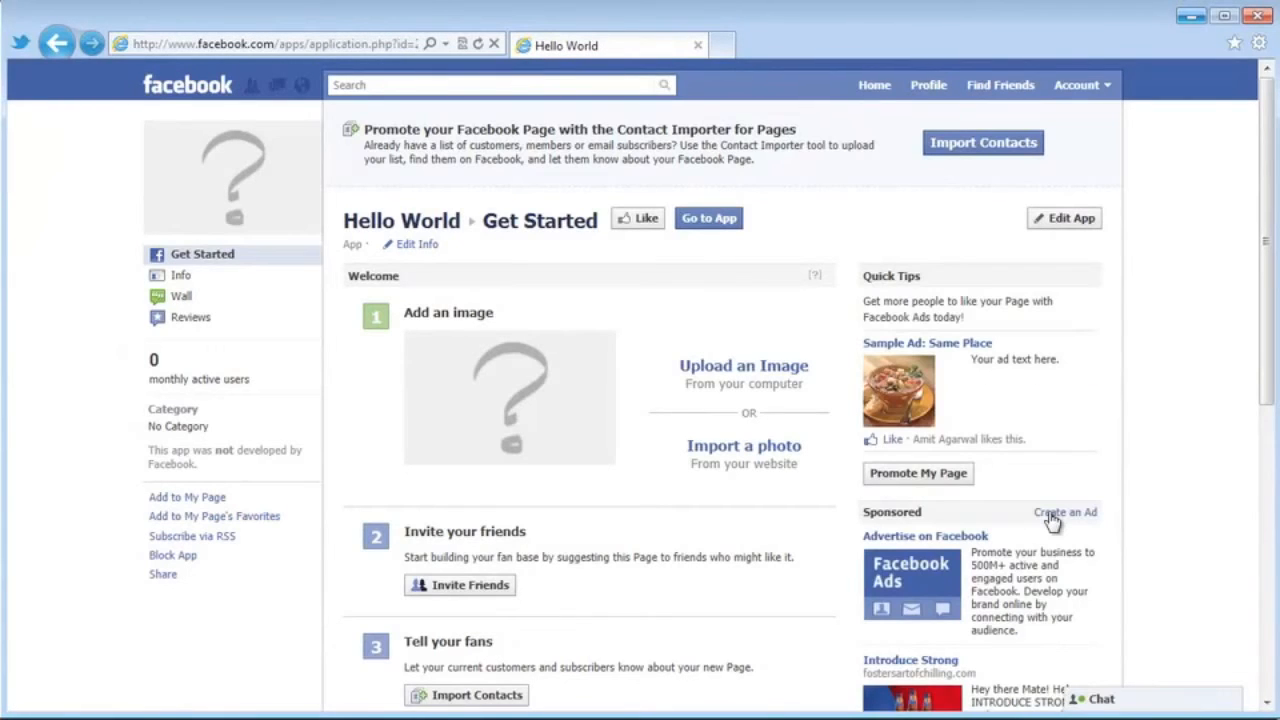
pyautogui.scroll(-1, 1186, 418)
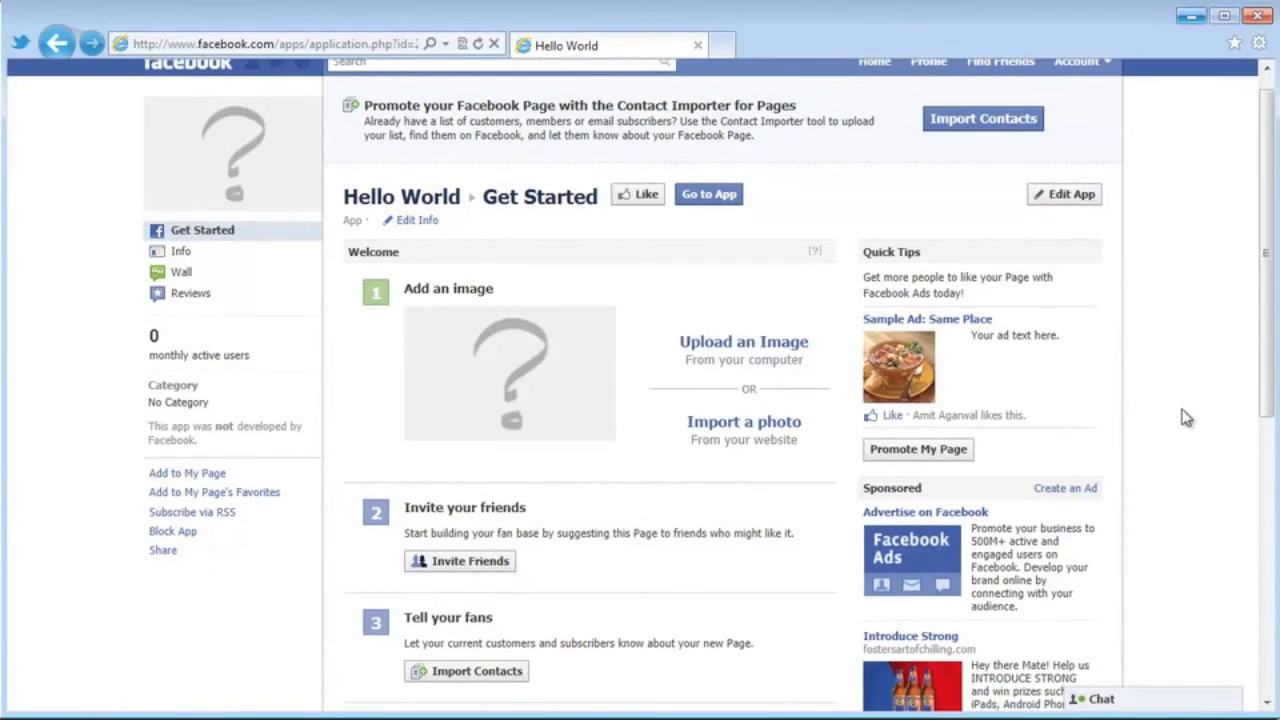
pyautogui.click(205, 477)
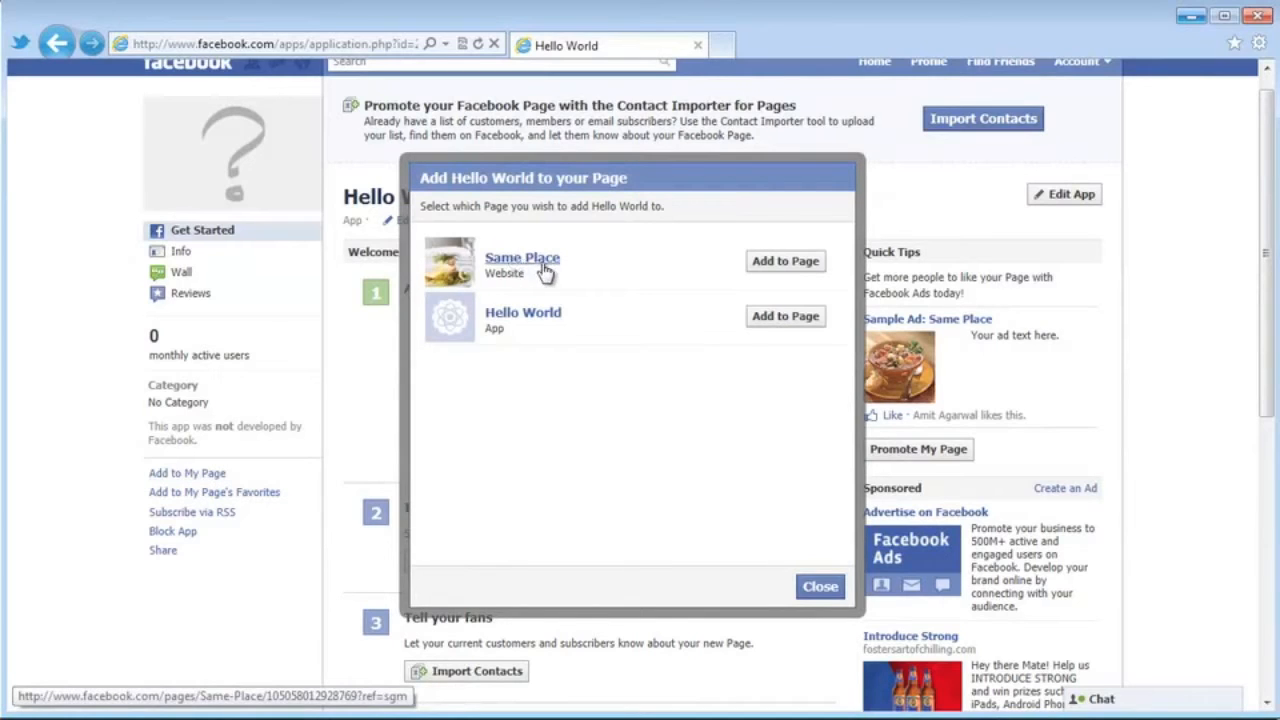
pyautogui.click(803, 266)
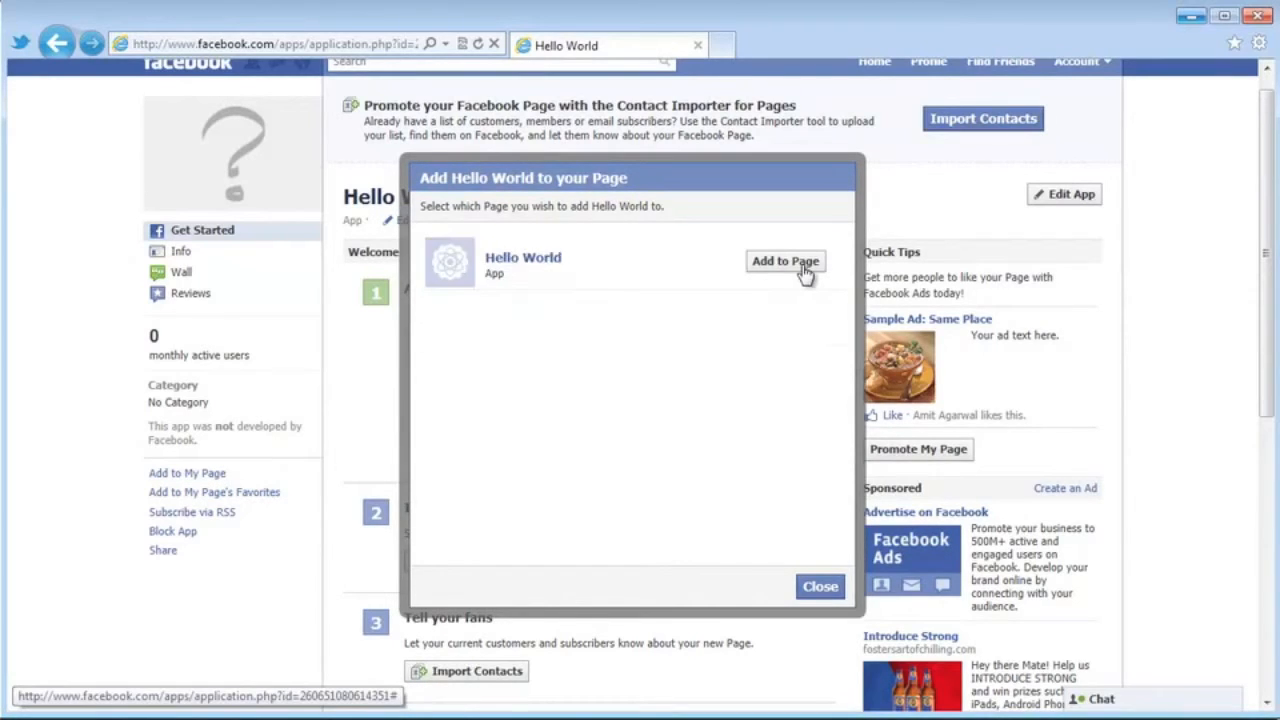
pyautogui.click(822, 587)
pyautogui.scroll(1, 758, 496)
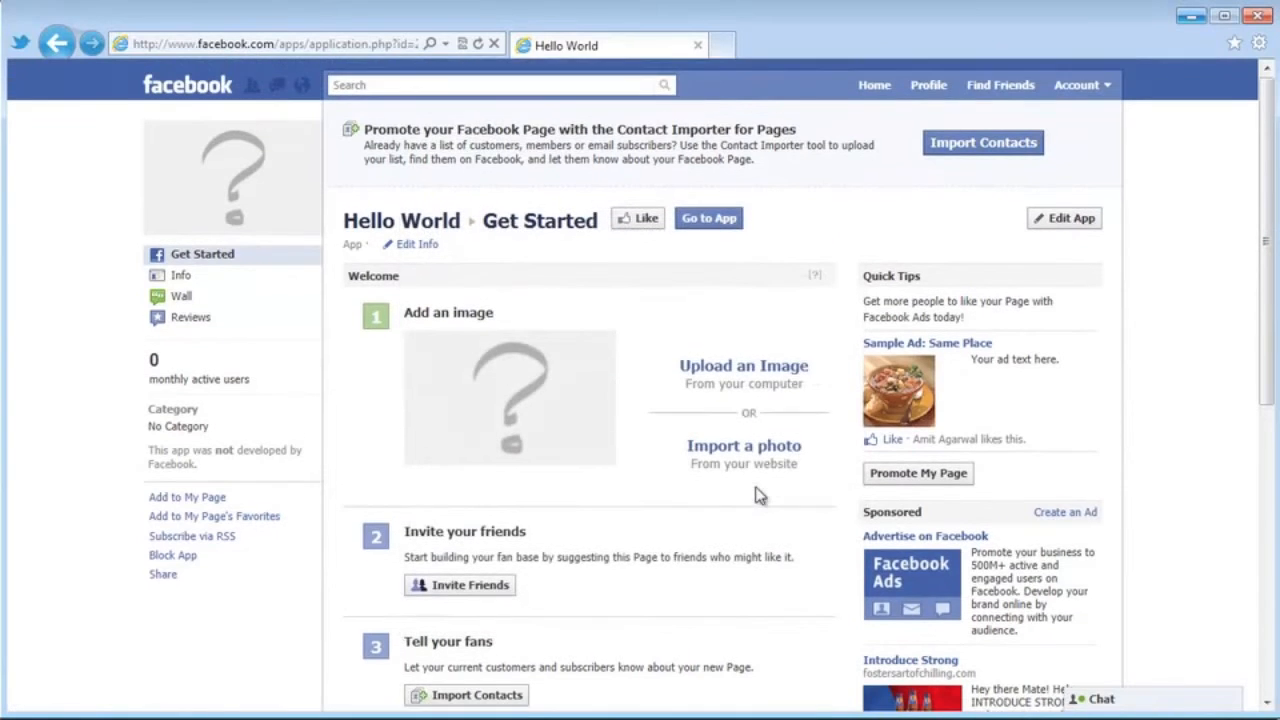
# Step: Search Facebook for "sam", open the Same Place page and examine the content shown in its About tab
pyautogui.click(545, 86)
pyautogui.write('sam')
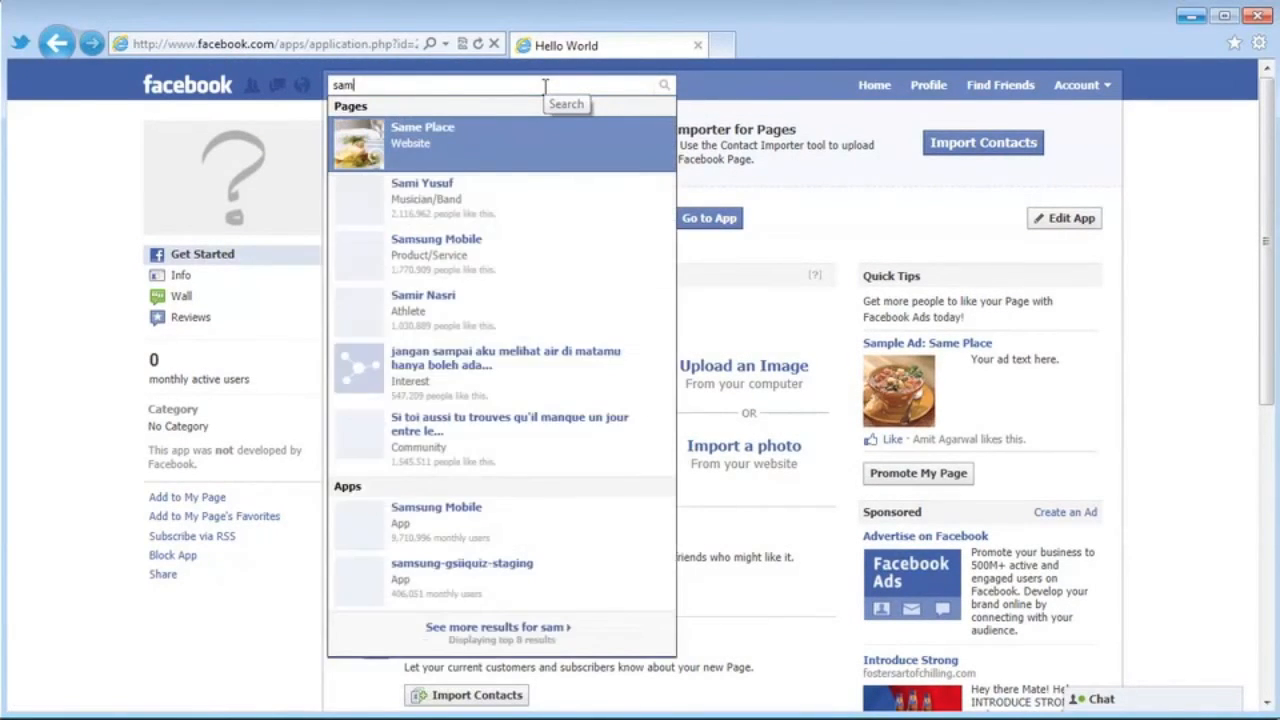
pyautogui.click(546, 137)
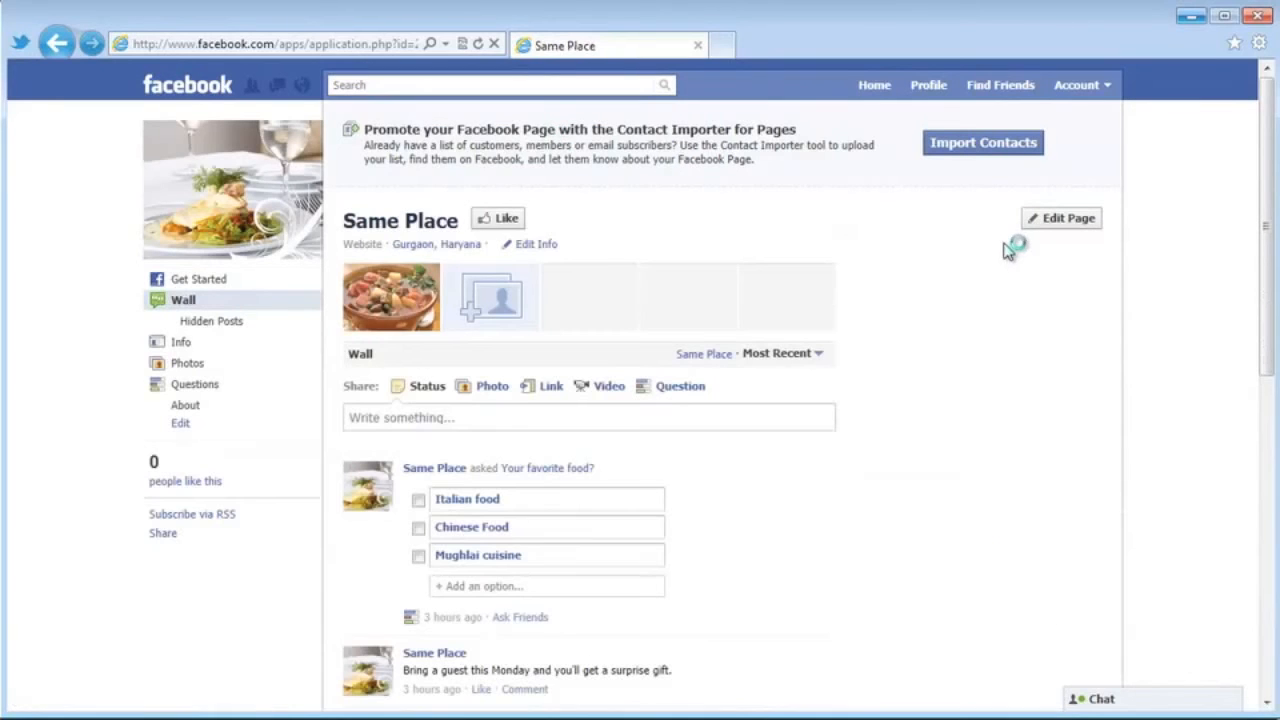
pyautogui.moveTo(1271, 211); pyautogui.dragTo(1273, 263)
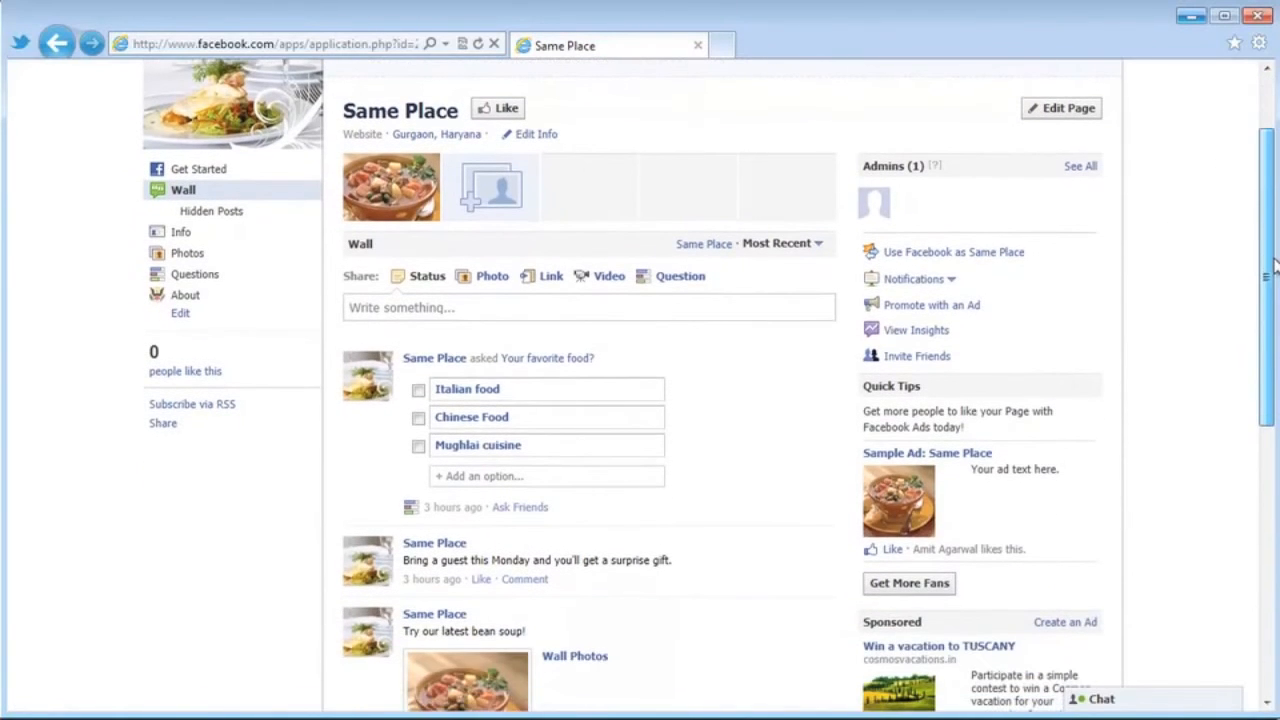
pyautogui.click(216, 296)
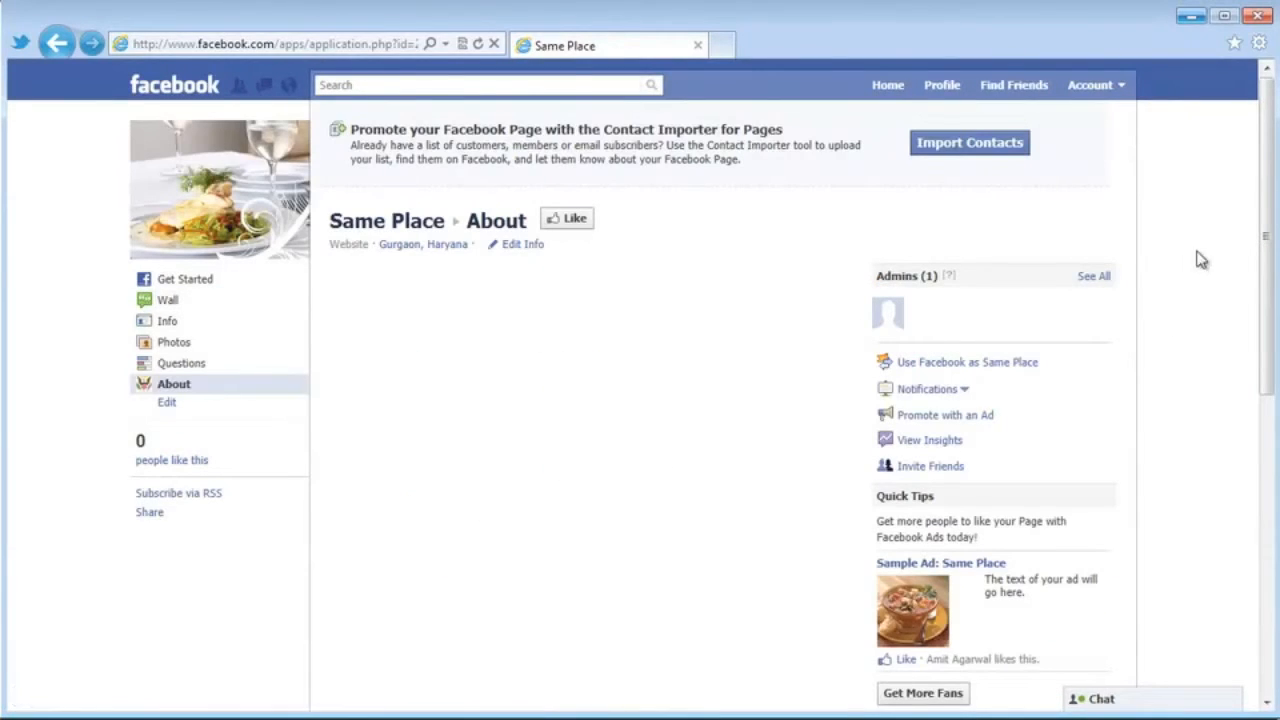
pyautogui.moveTo(1262, 250); pyautogui.dragTo(1240, 690)
pyautogui.click(1230, 272)
pyautogui.scroll(-2, 1271, 248)
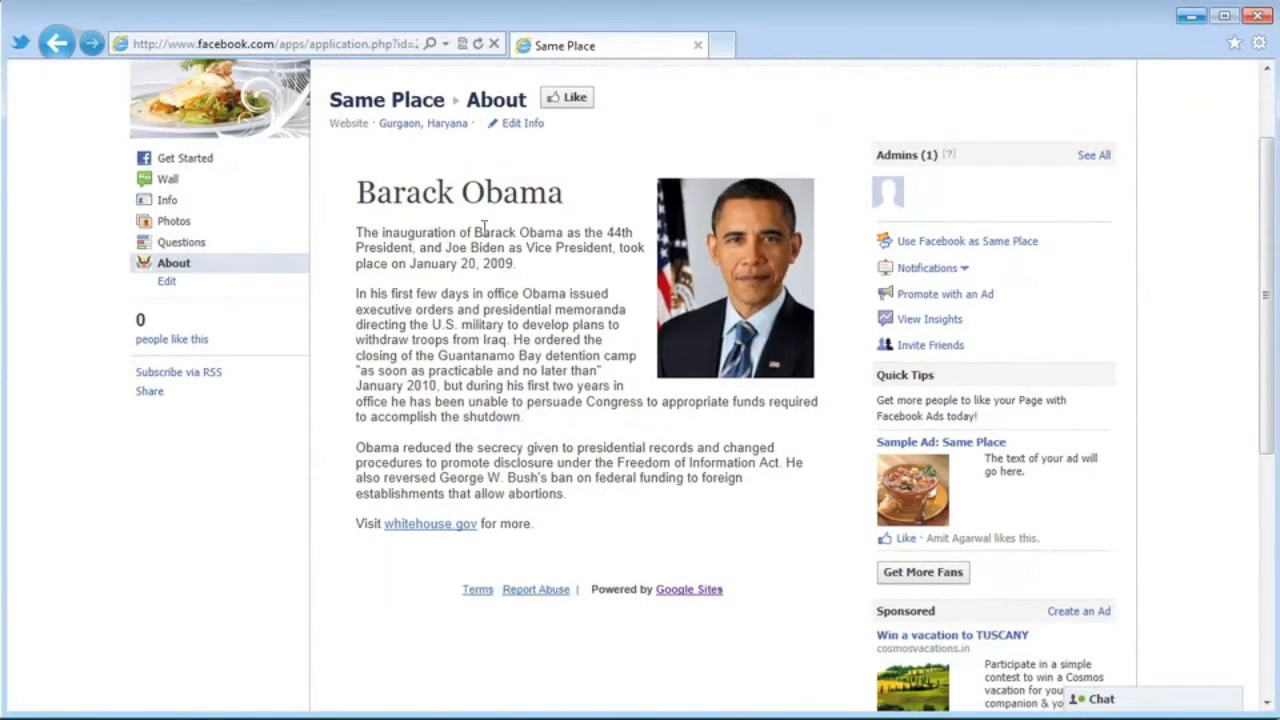
pyautogui.scroll(2, 561, 355)
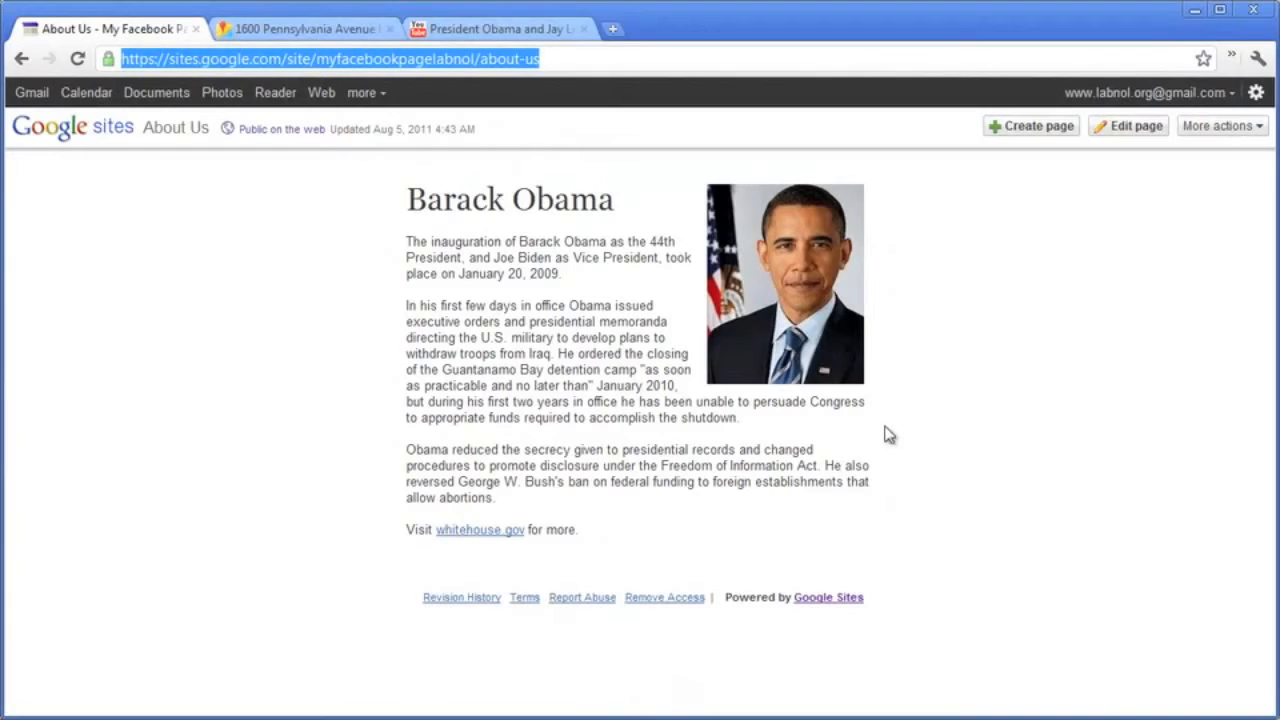
# Step: Return to the About Us page in Google Sites, open it for editing and add a new line after the whitehouse.gov sentence
pyautogui.click(1116, 133)
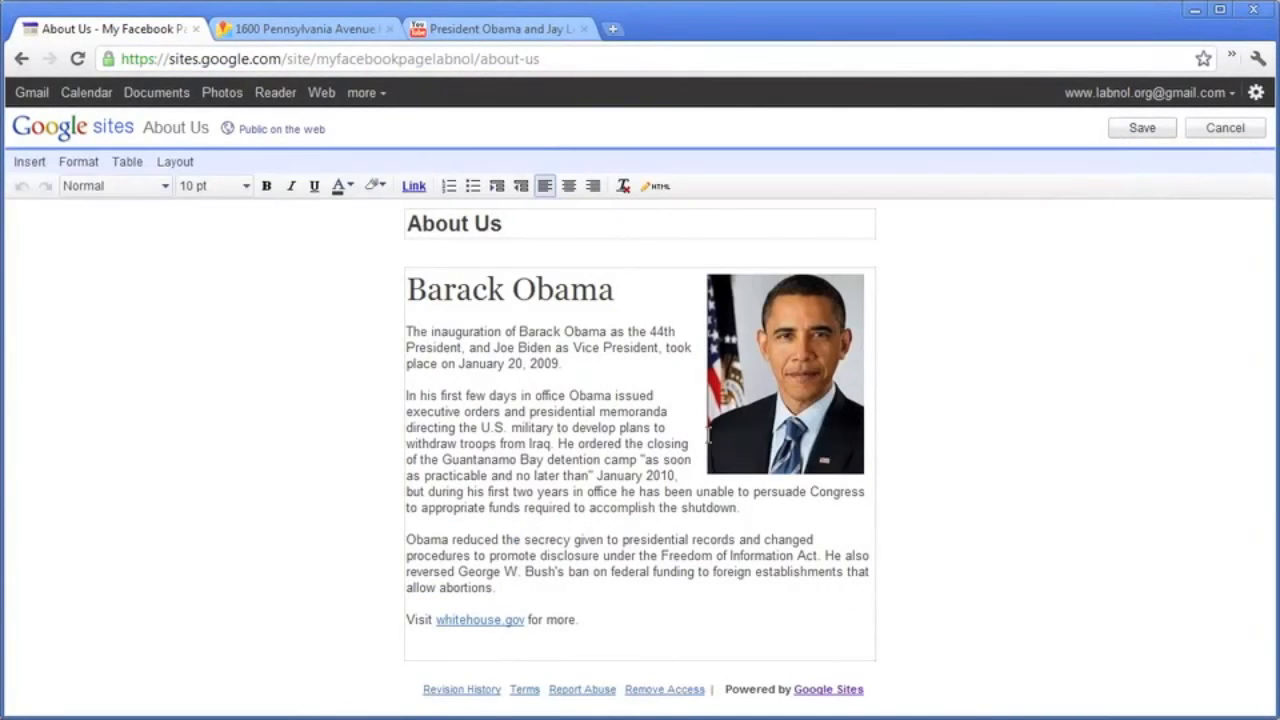
pyautogui.click(651, 624)
pyautogui.press('Return')
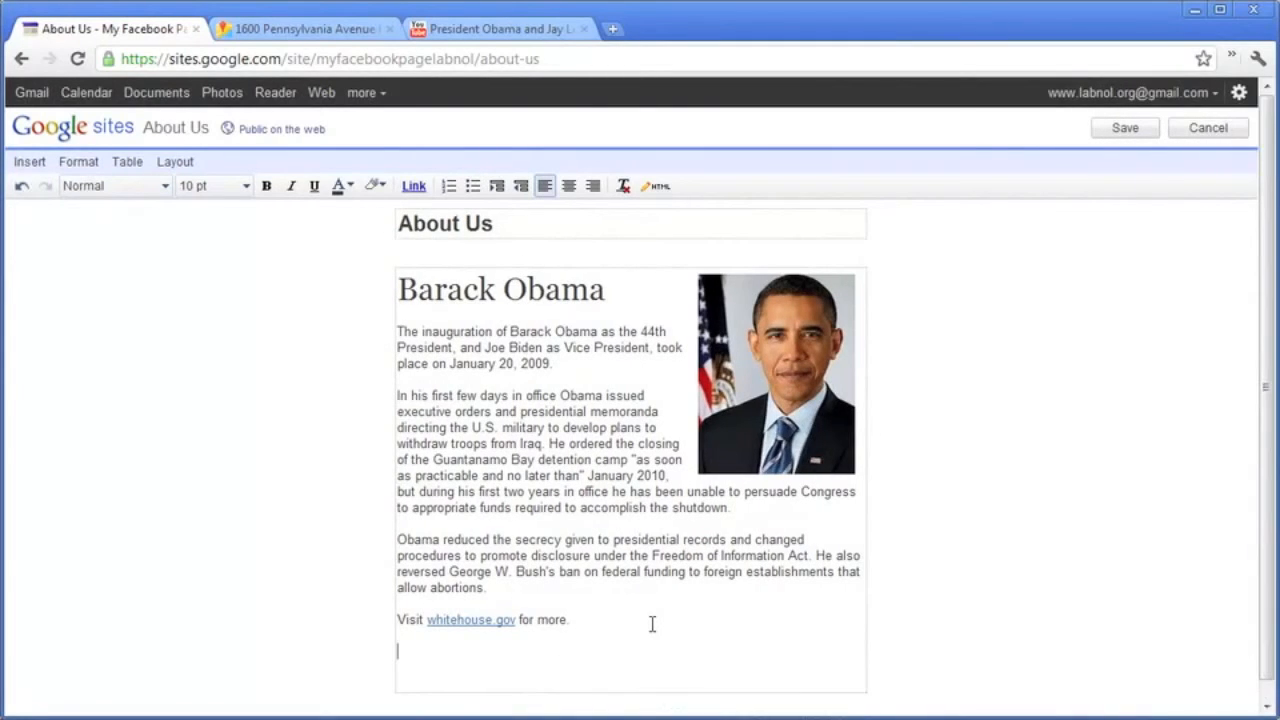
# Step: Switch to the YouTube video of President Obama and Jay Leno, show its embed code and set the custom width to 480 px
pyautogui.click(463, 31)
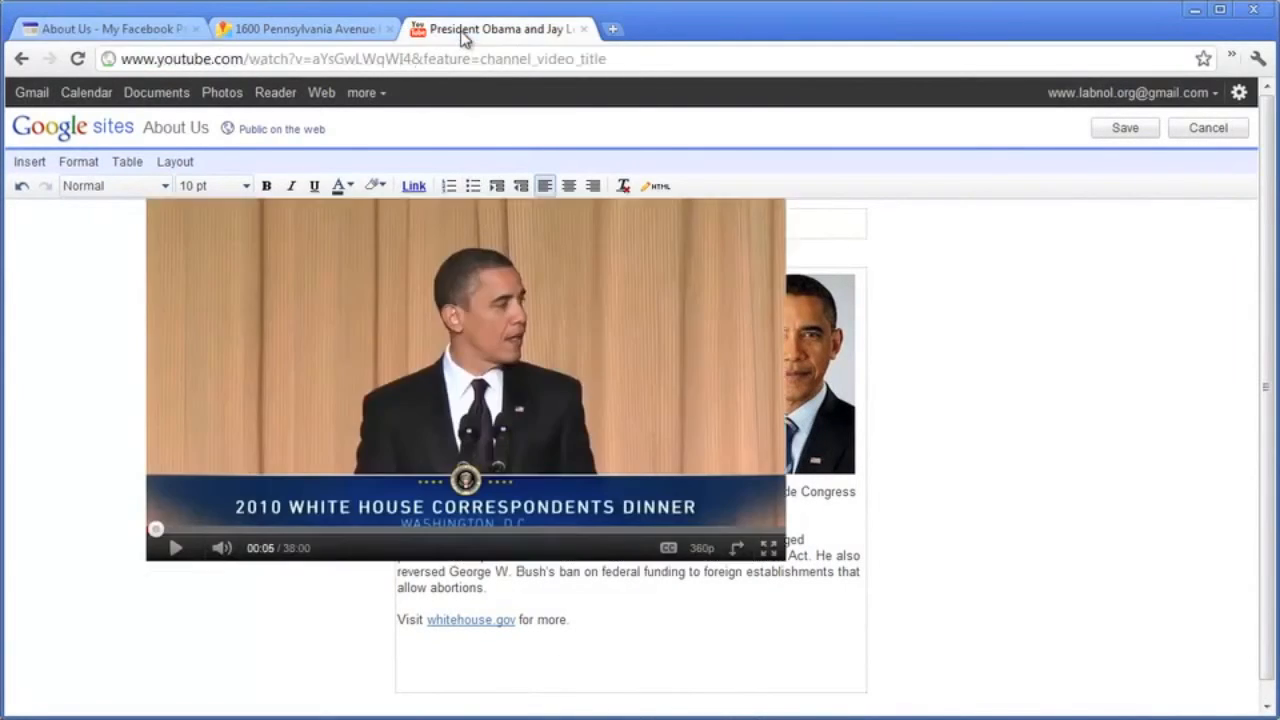
pyautogui.moveTo(1257, 214); pyautogui.dragTo(1273, 313)
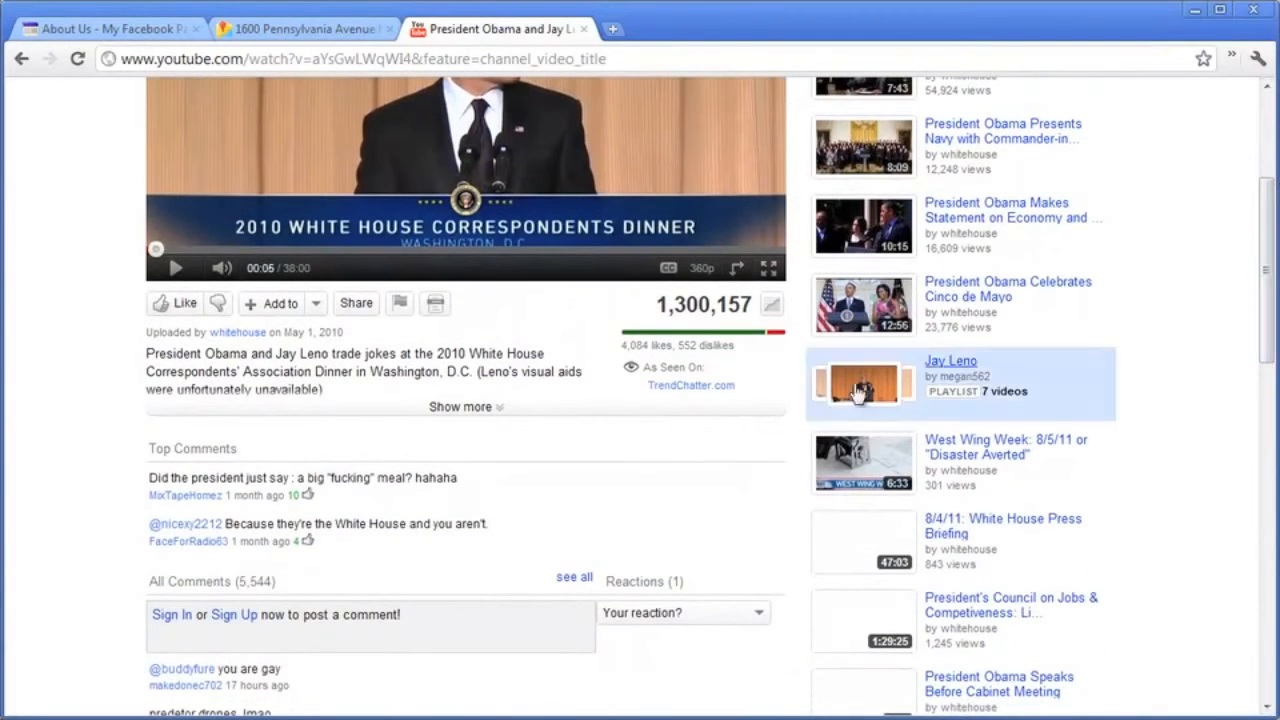
pyautogui.click(357, 305)
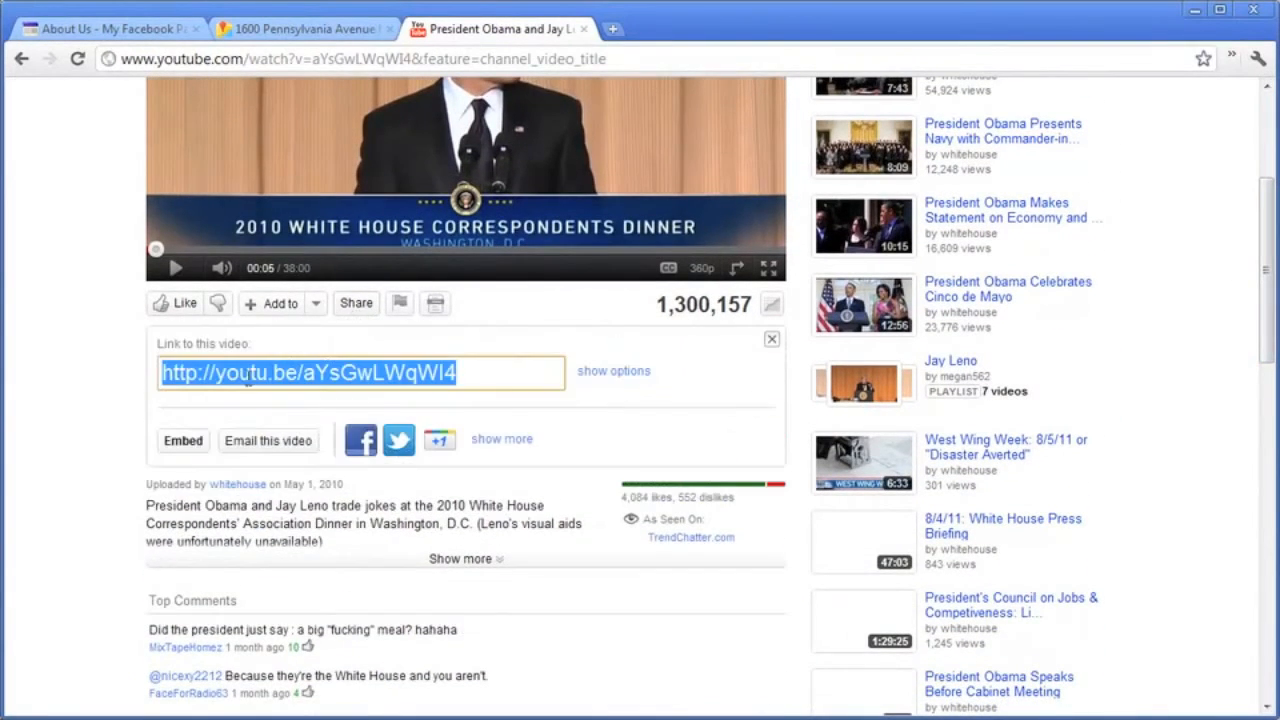
pyautogui.click(181, 440)
pyautogui.scroll(-3, 703, 410)
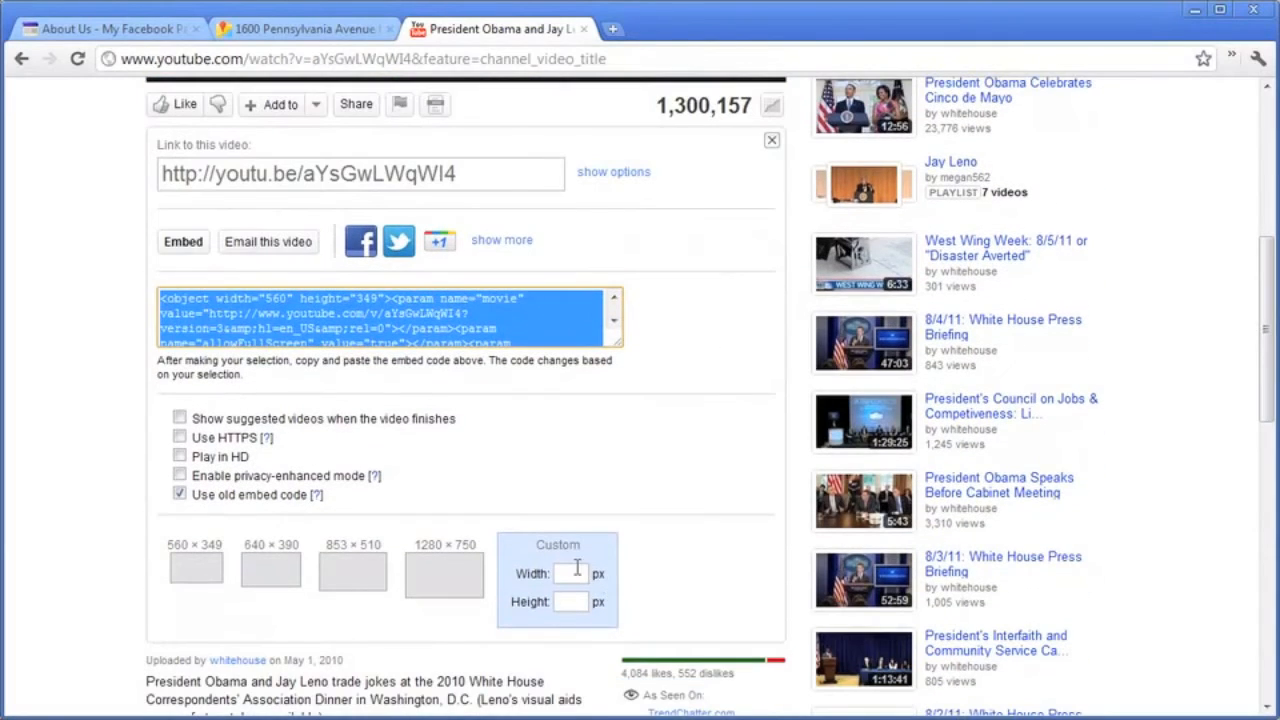
pyautogui.click(580, 569)
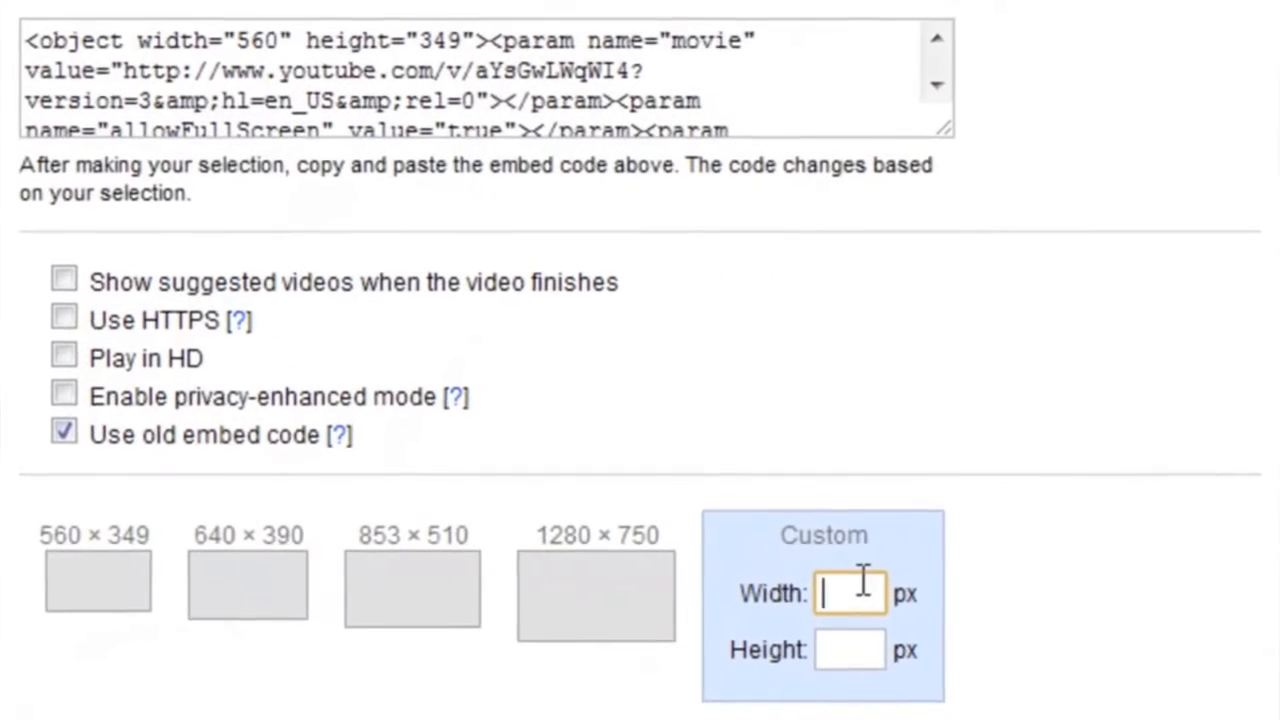
pyautogui.write('480')
pyautogui.click(961, 560)
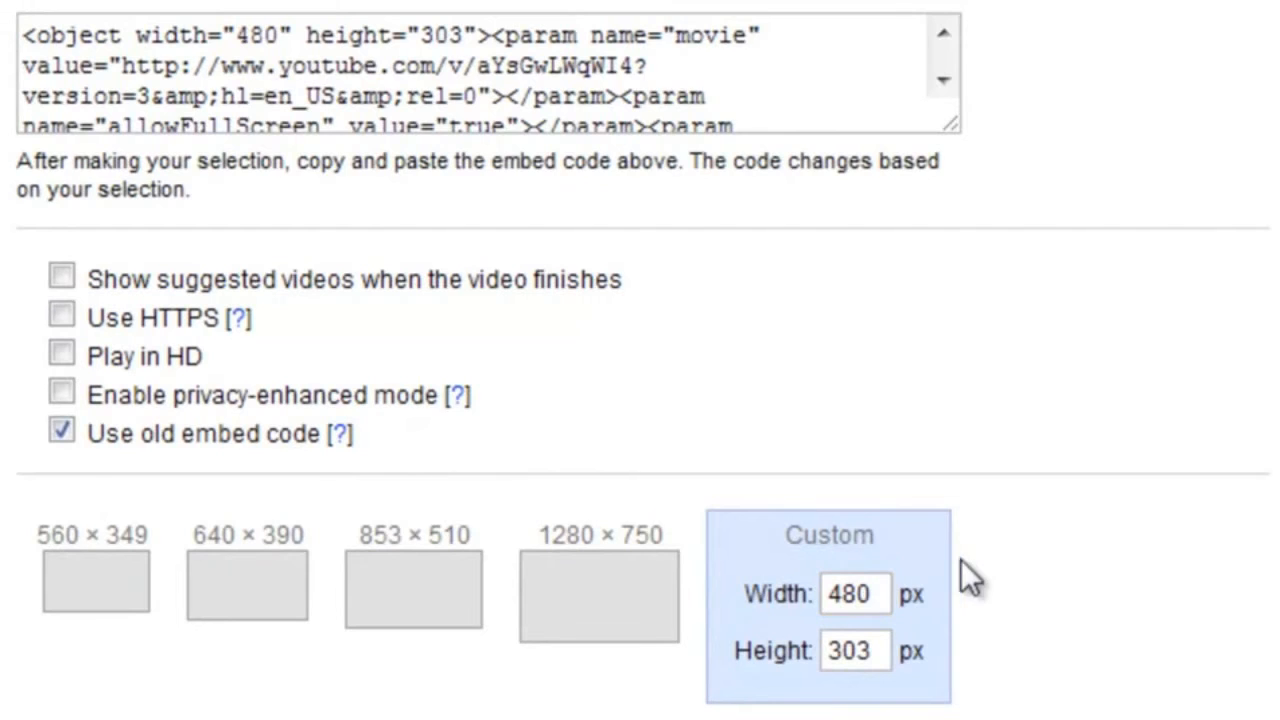
# Step: Cut the video's whole embed code to the clipboard
pyautogui.click(674, 90)
pyautogui.hotkey('ctrl', 'c')
pyautogui.rightClick(660, 86)
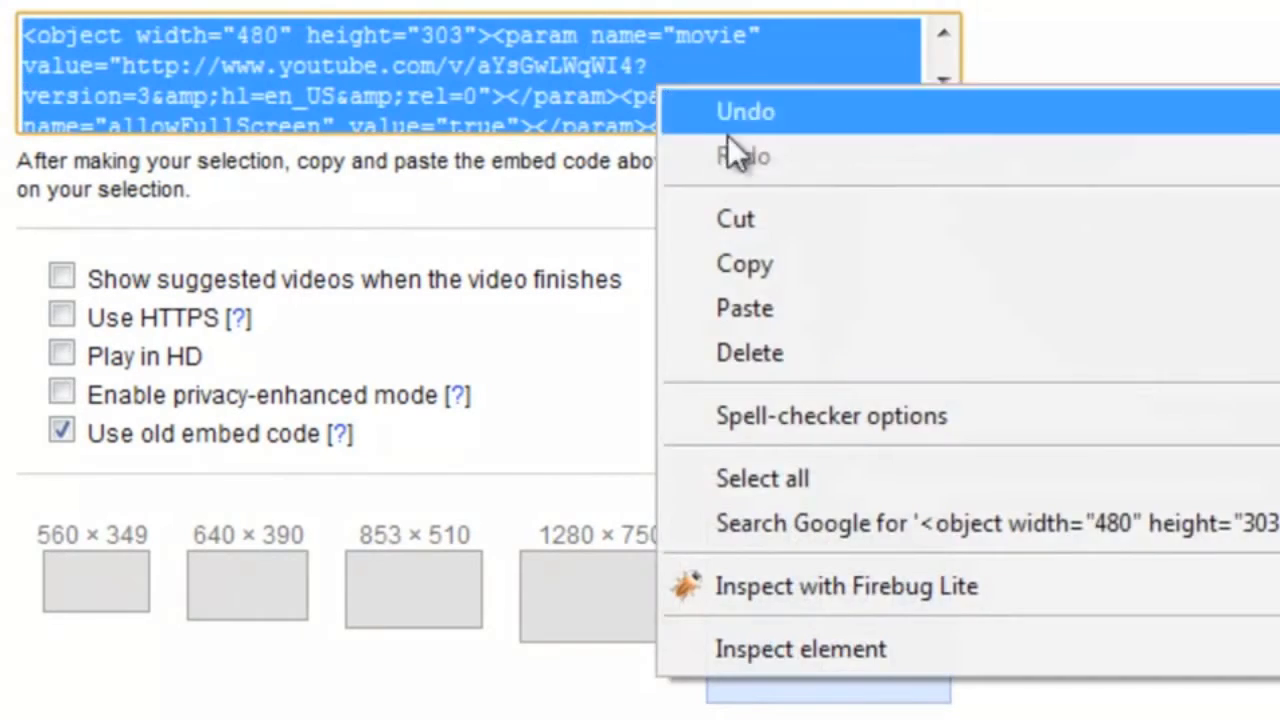
pyautogui.click(765, 218)
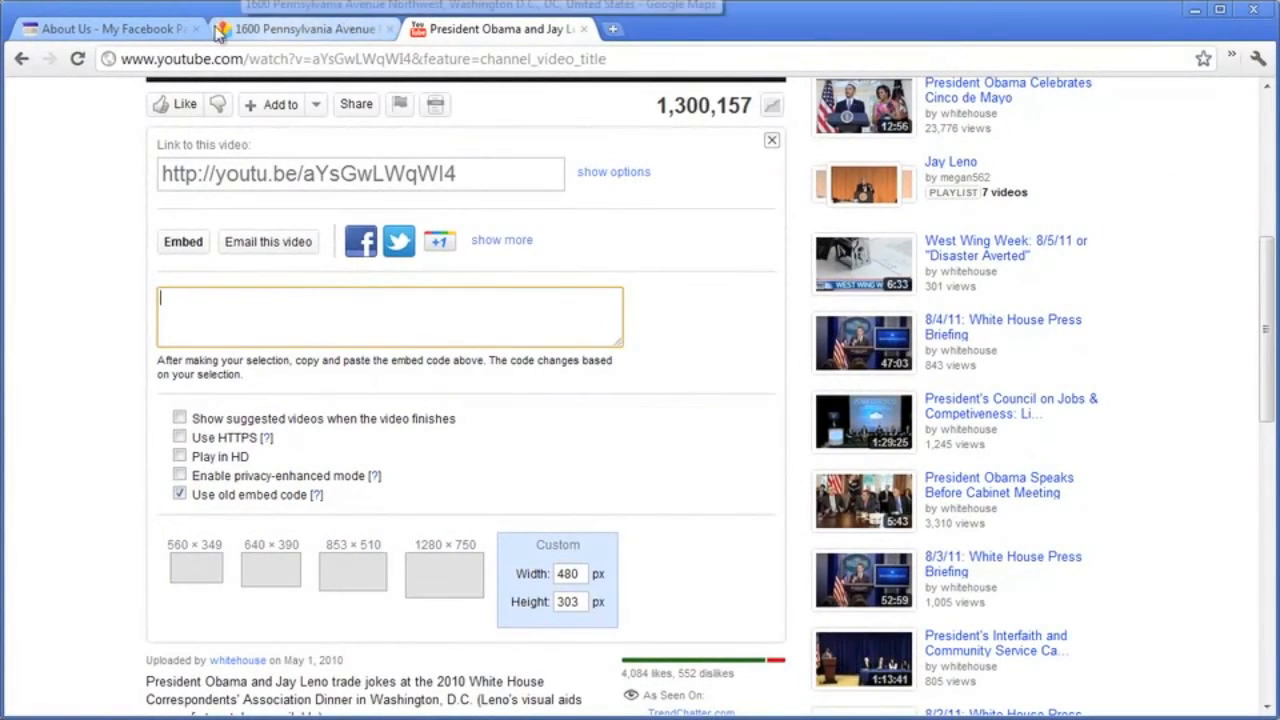
# Step: In the About Us page's HTML, add the h2 heading "Watch my video" and the video's embed code at the end, and apply the update
pyautogui.click(114, 28)
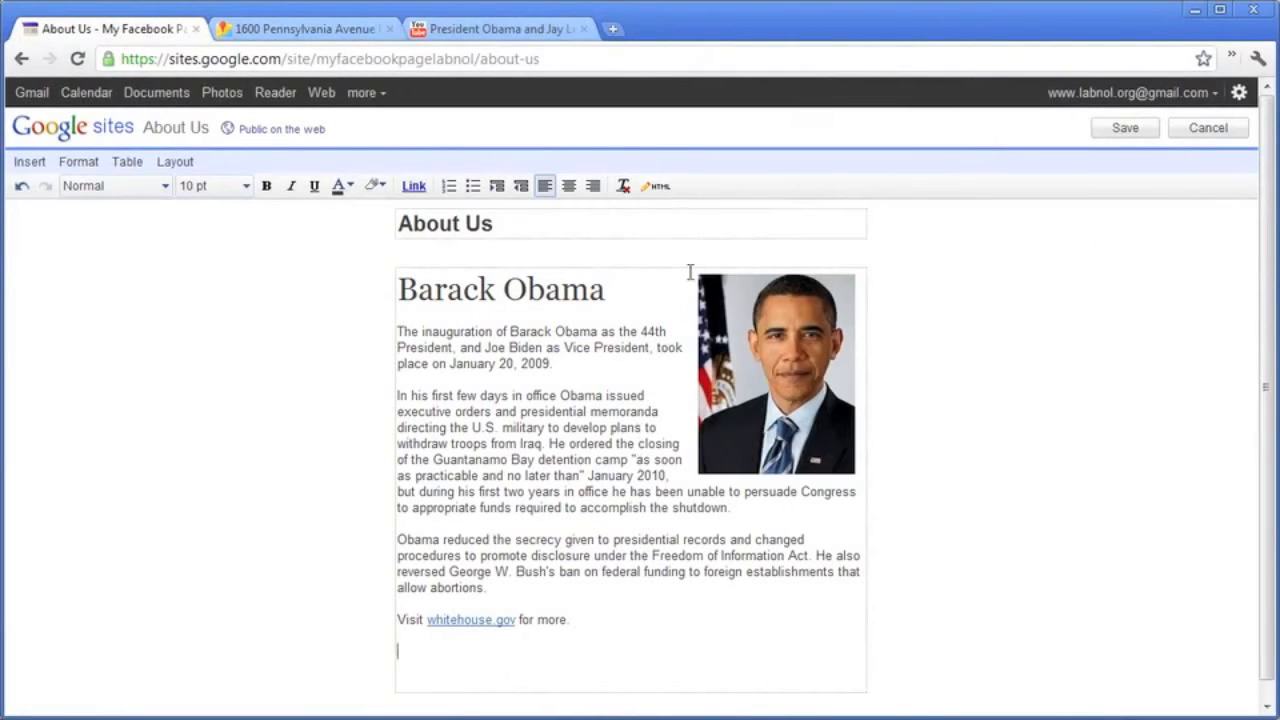
pyautogui.click(657, 188)
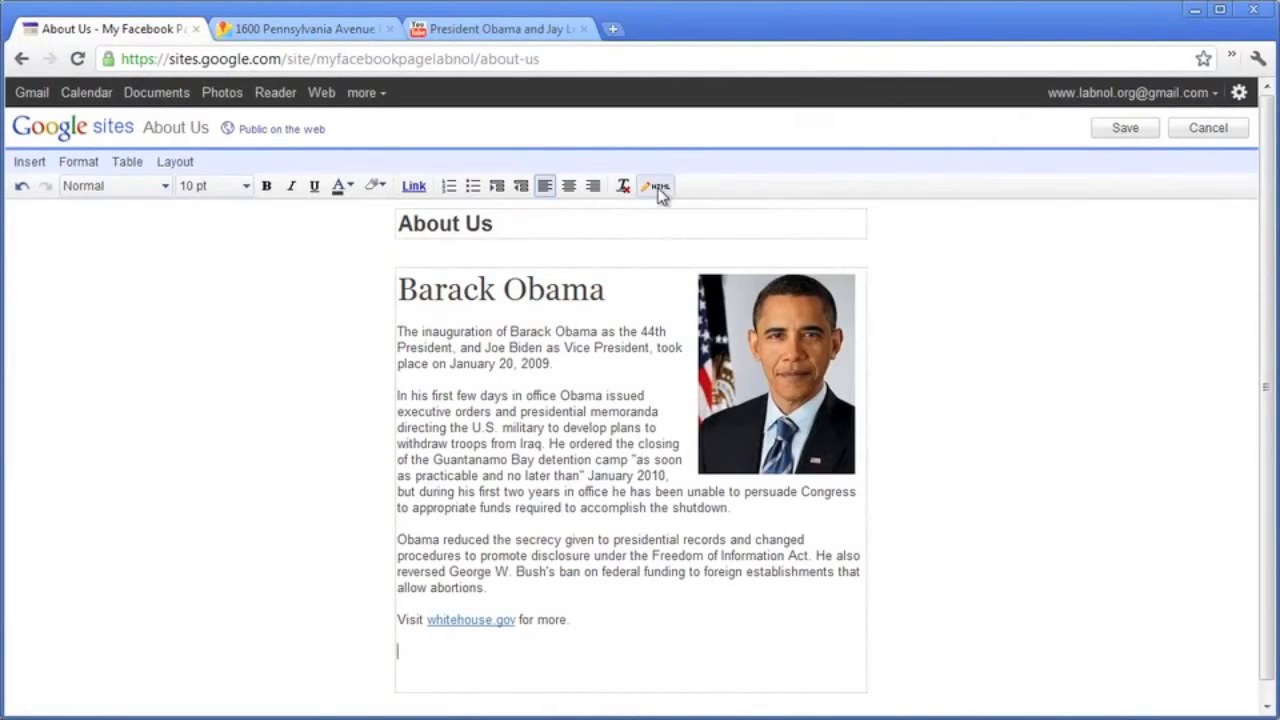
pyautogui.scroll(-5, 665, 468)
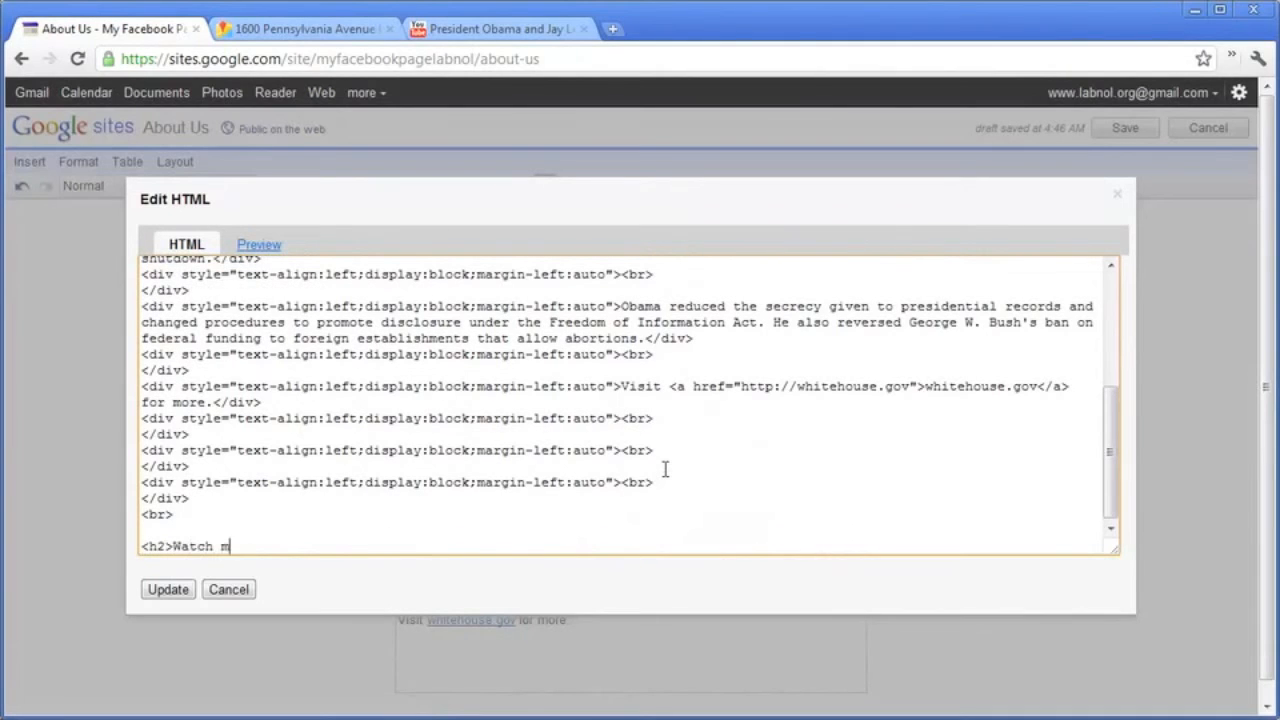
pyautogui.write('2>')
pyautogui.press('Return')
pyautogui.press('Return')
pyautogui.hotkey('ctrl', 'v')
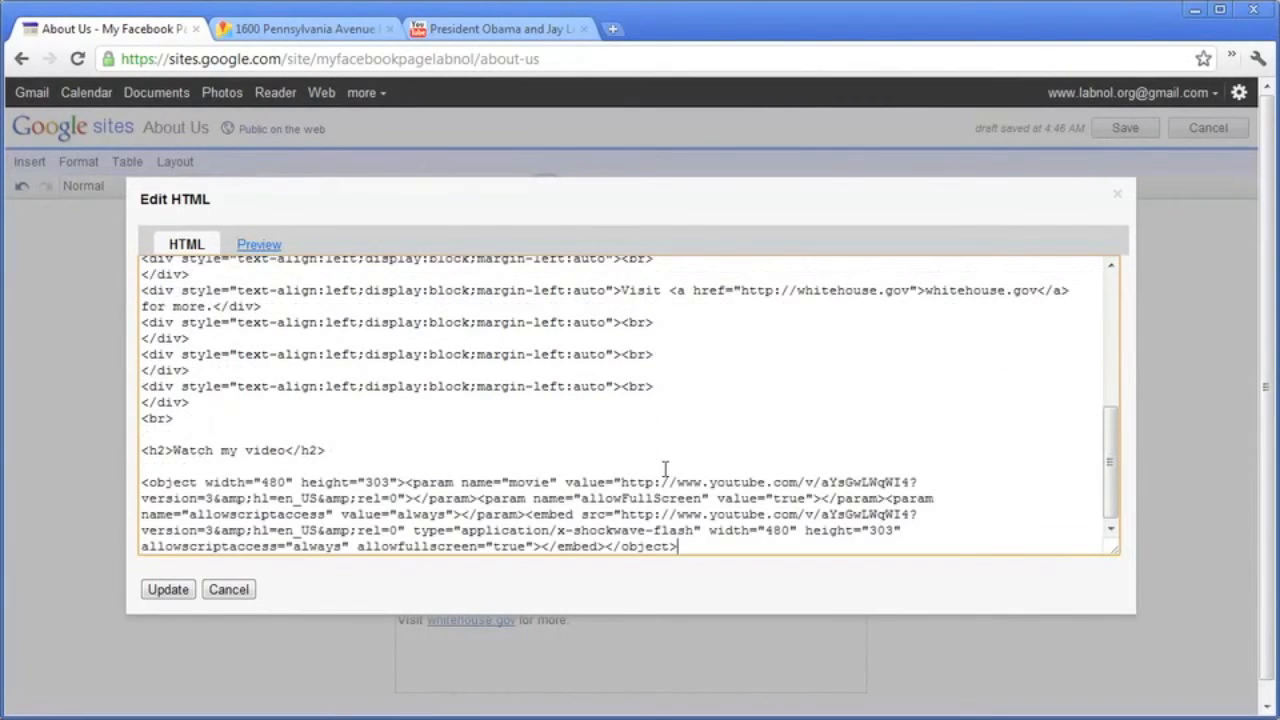
pyautogui.click(167, 589)
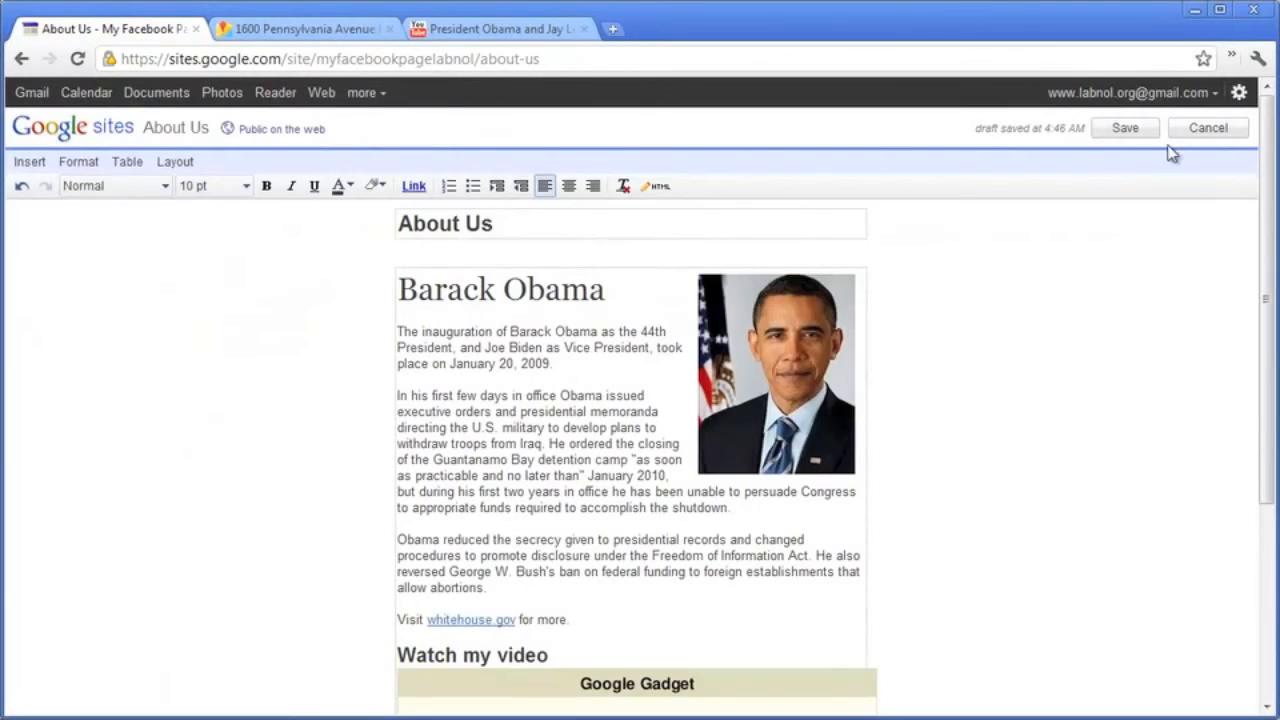
# Step: Save the About Us page and check the embedded video beneath the "Watch my video" heading
pyautogui.click(1125, 130)
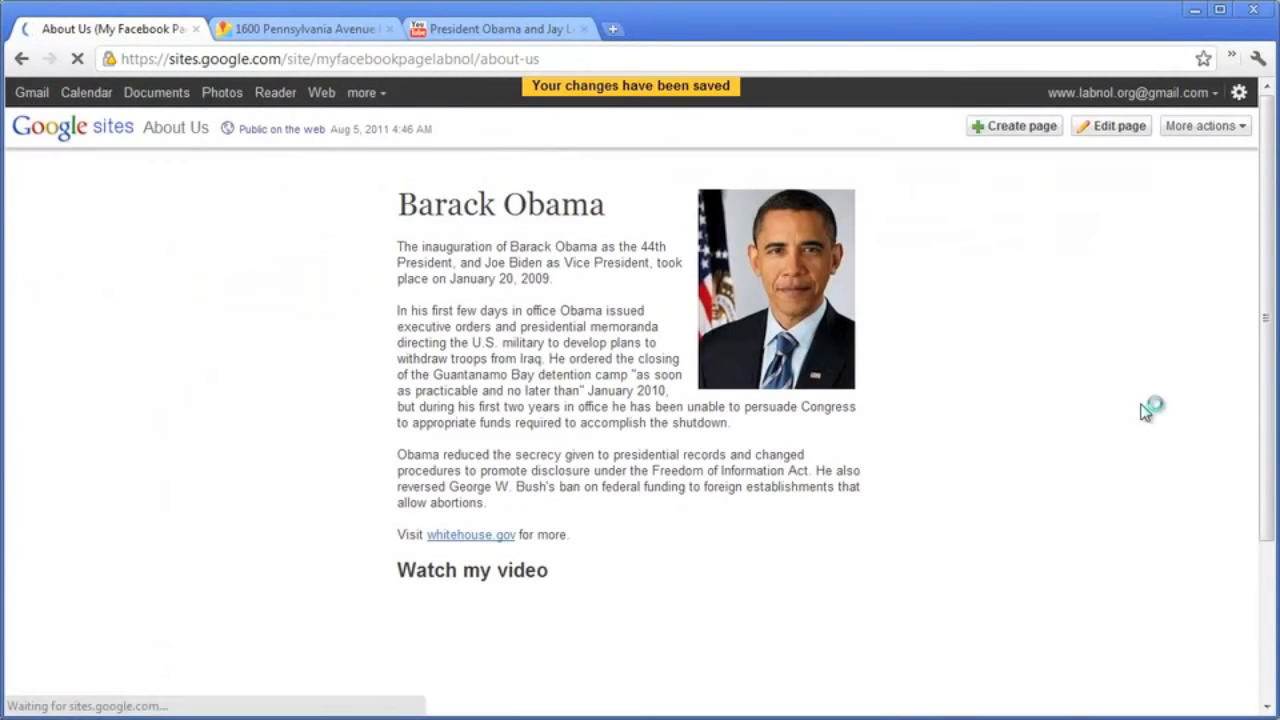
pyautogui.scroll(-3, 1145, 413)
pyautogui.scroll(-1, 1145, 413)
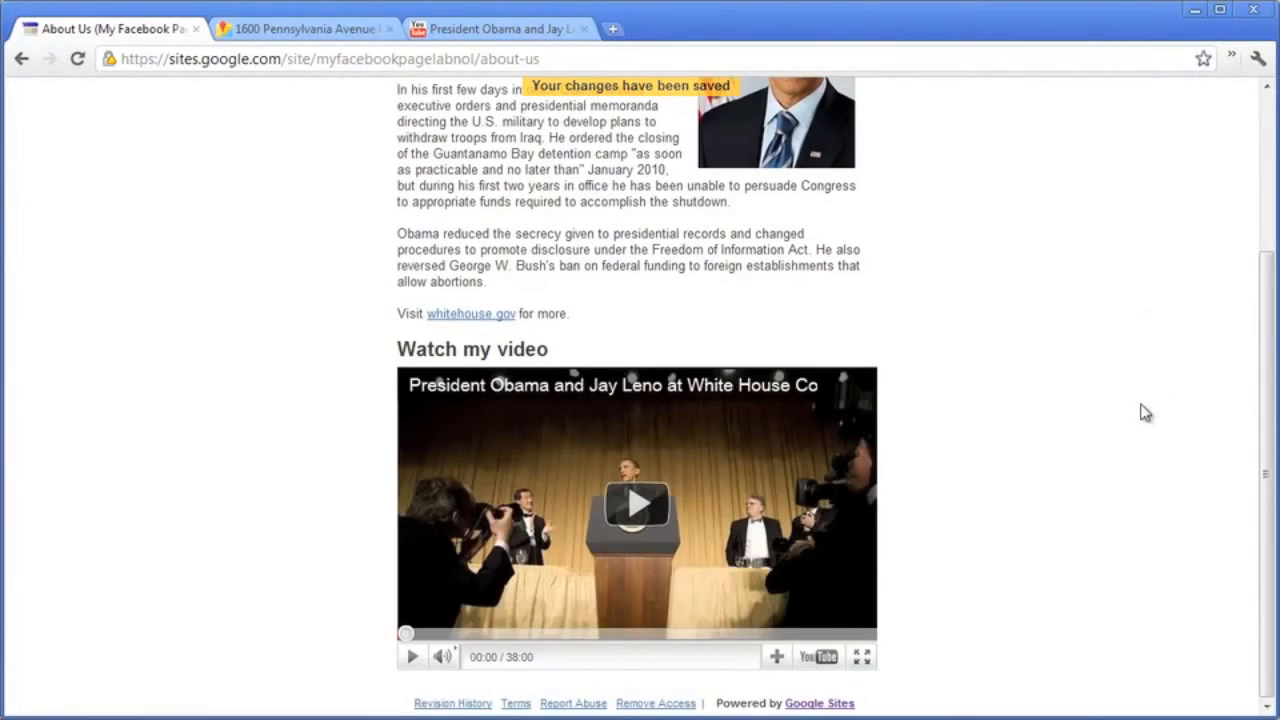
pyautogui.scroll(4, 1145, 413)
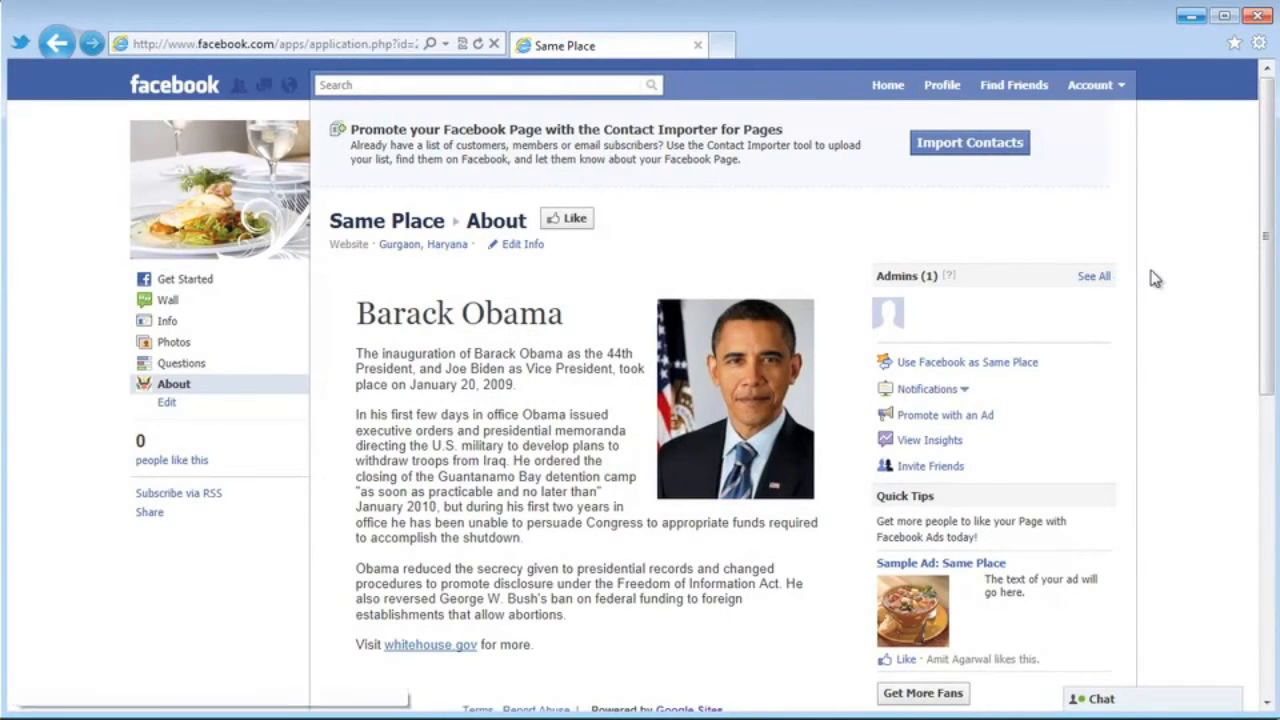
# Step: Reload the Same Place page's About tab on Facebook and examine its content down to the video section
pyautogui.scroll(-1, 1154, 278)
pyautogui.scroll(1, 1150, 280)
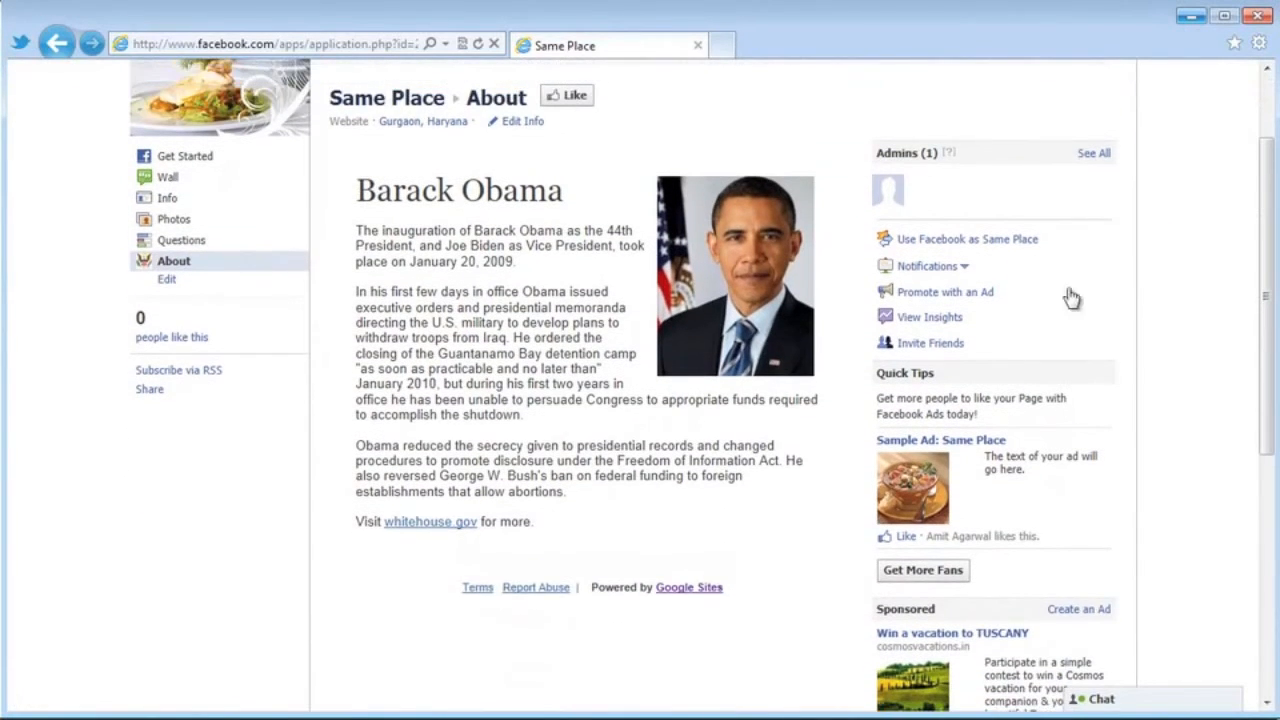
pyautogui.click(478, 45)
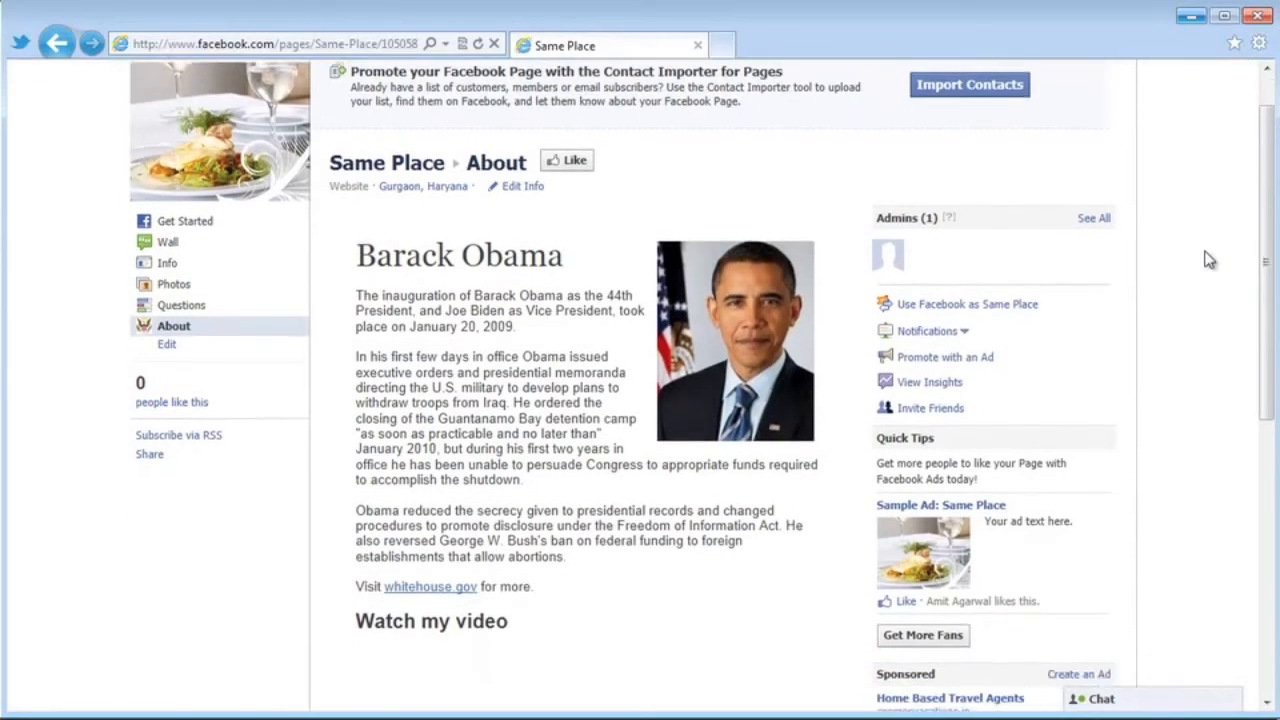
pyautogui.scroll(-3, 1208, 260)
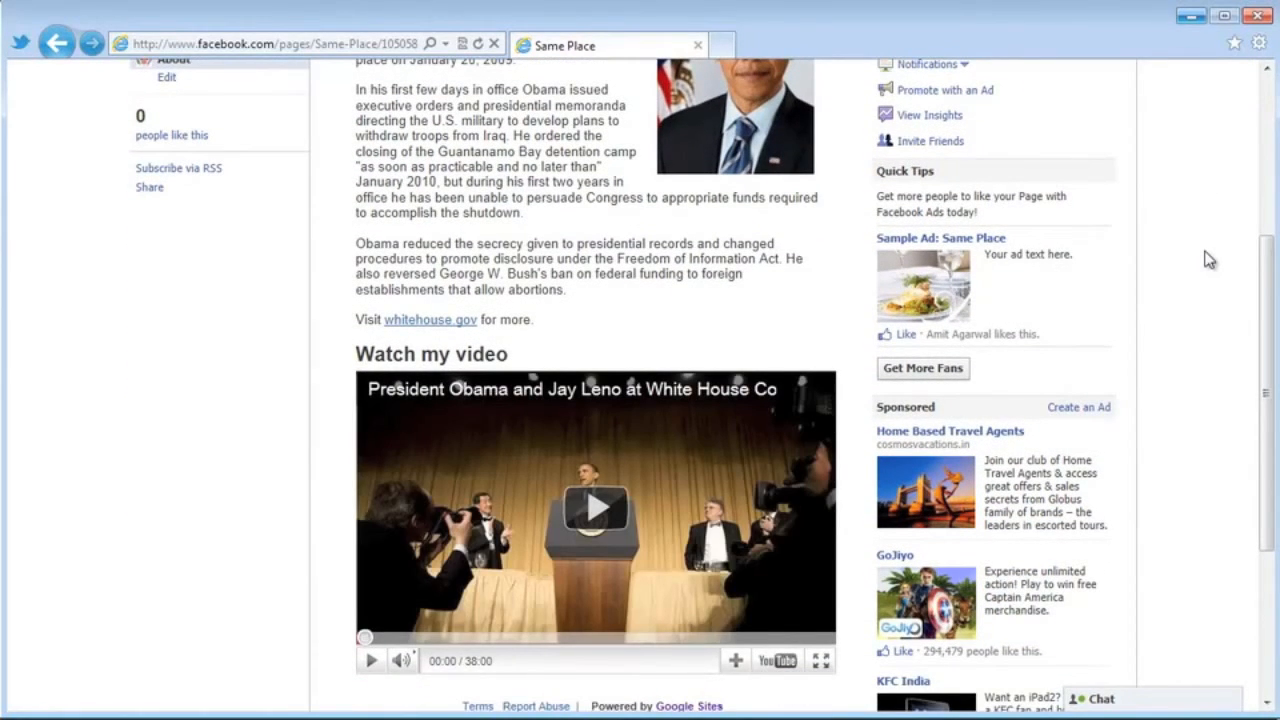
pyautogui.scroll(1, 1208, 260)
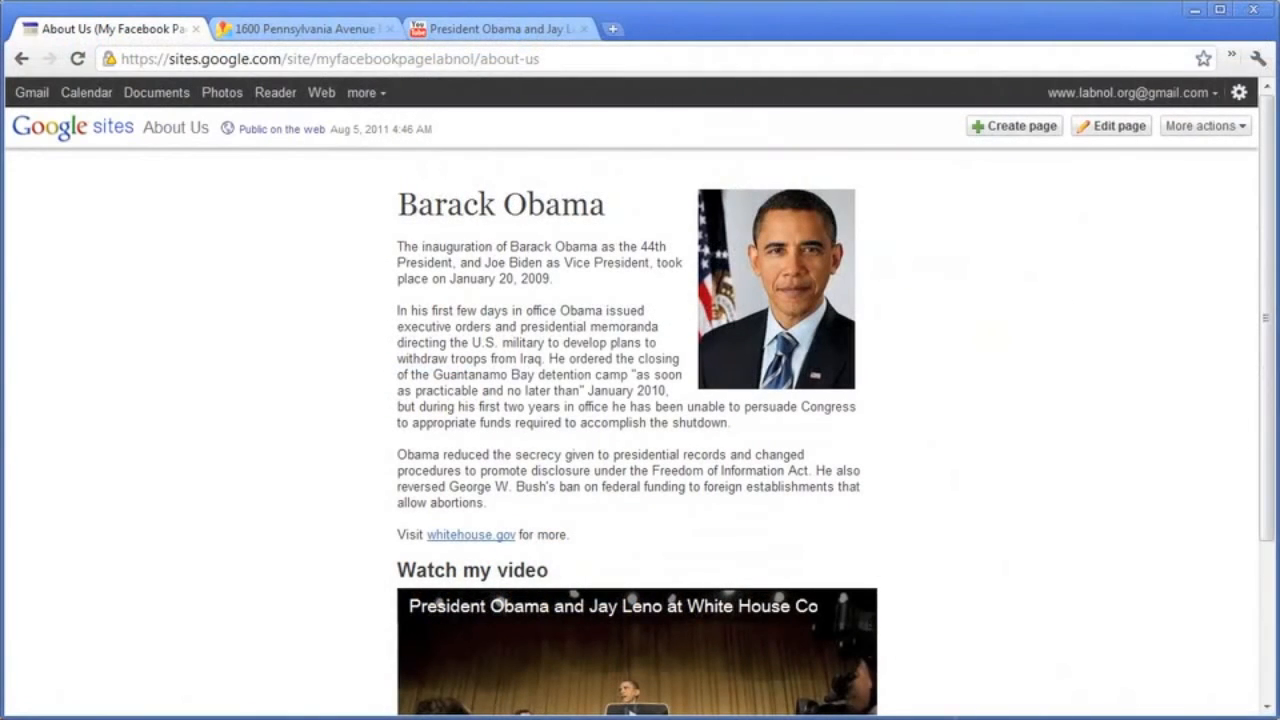
# Step: Create a new page named "Contact Us" in the Google Sites site
pyautogui.click(1010, 125)
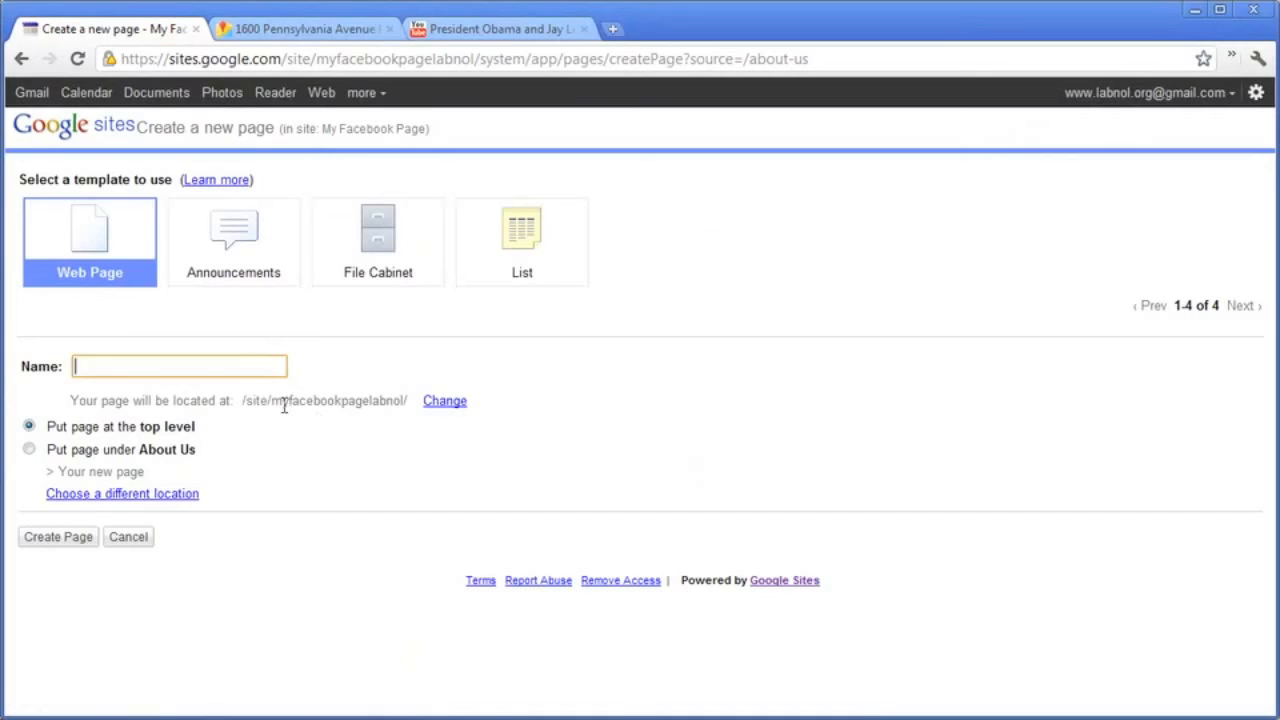
pyautogui.write('Contact Us')
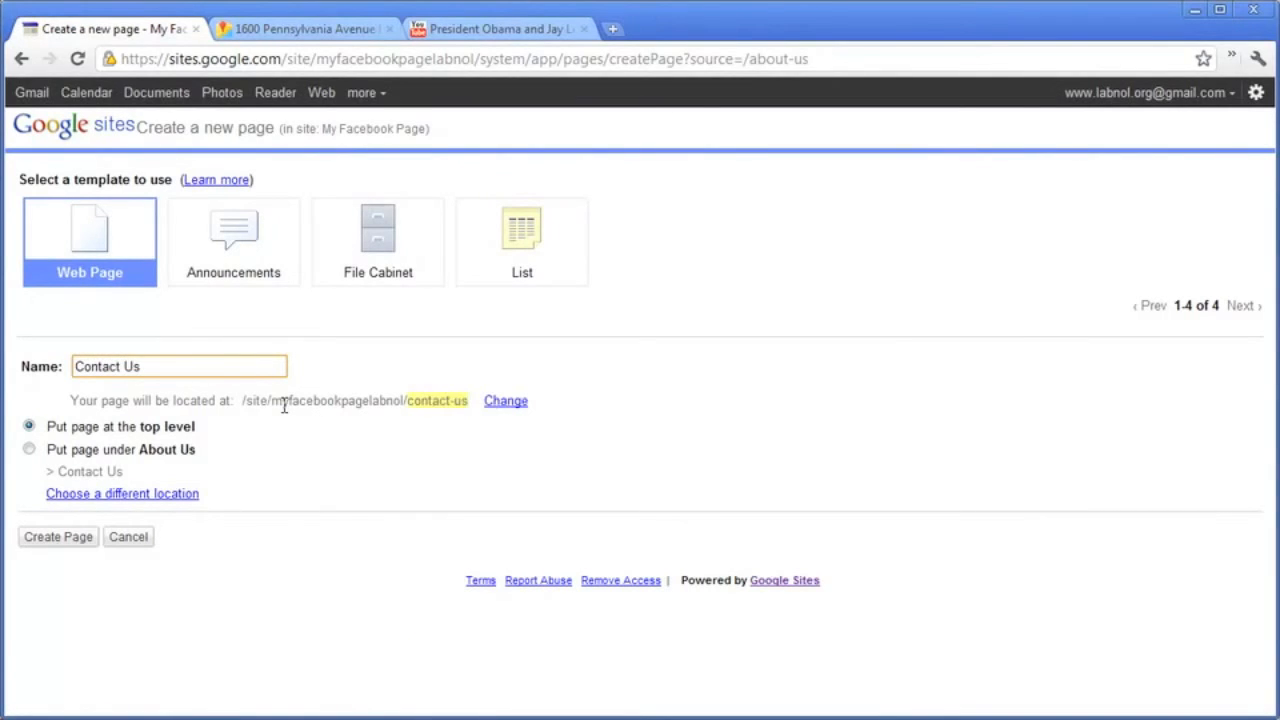
pyautogui.click(58, 537)
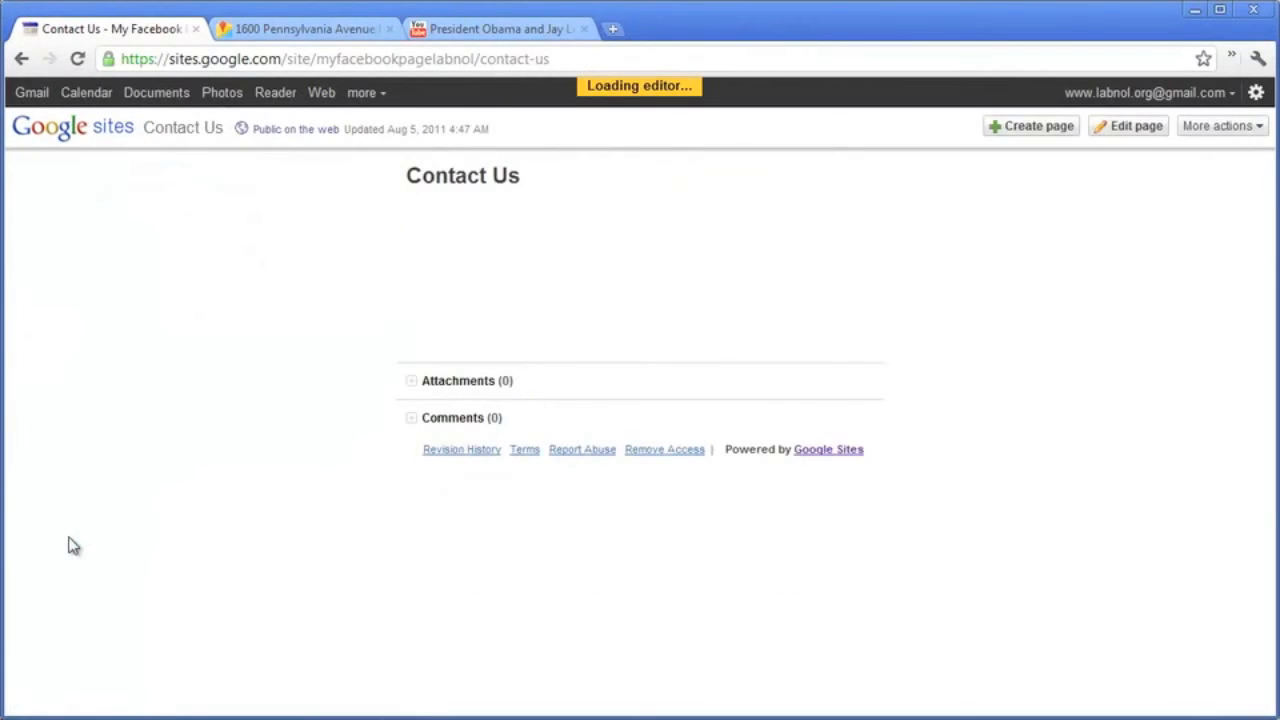
# Step: Switch to the Google Maps view of the White House and open the customization window for the embedded map
pyautogui.click(300, 29)
pyautogui.moveTo(618, 445); pyautogui.dragTo(794, 463)
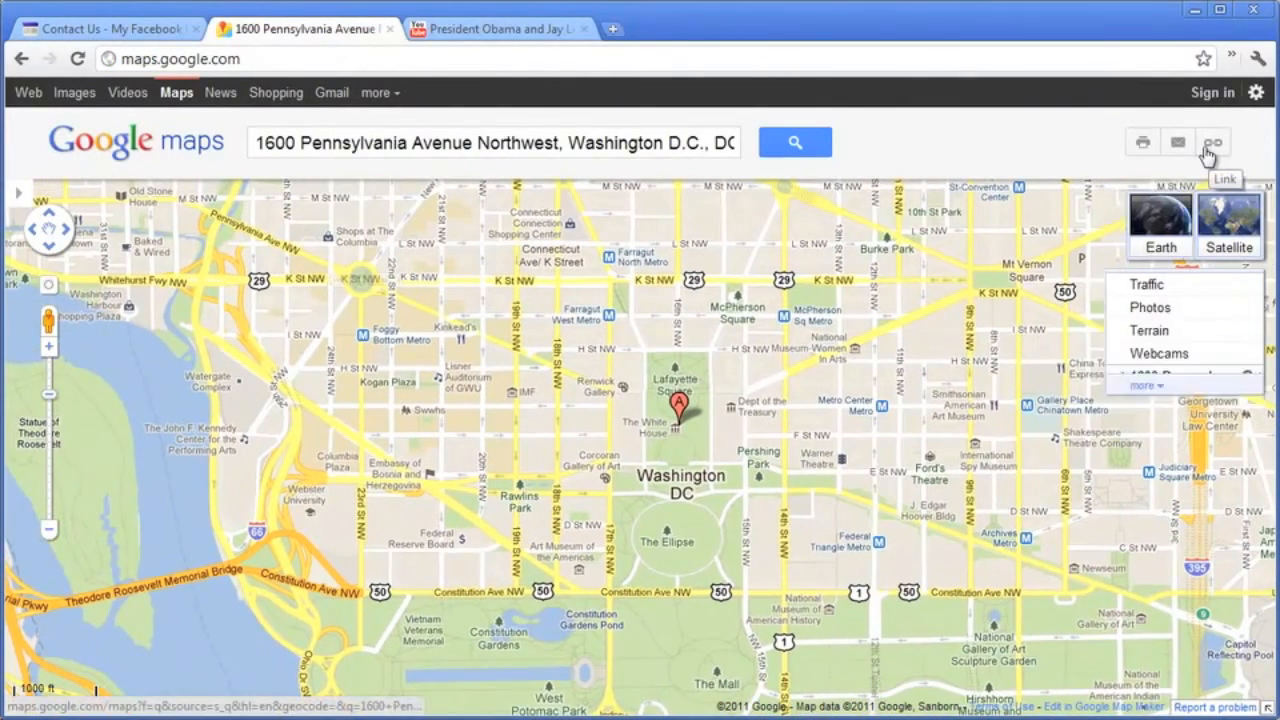
pyautogui.click(1210, 145)
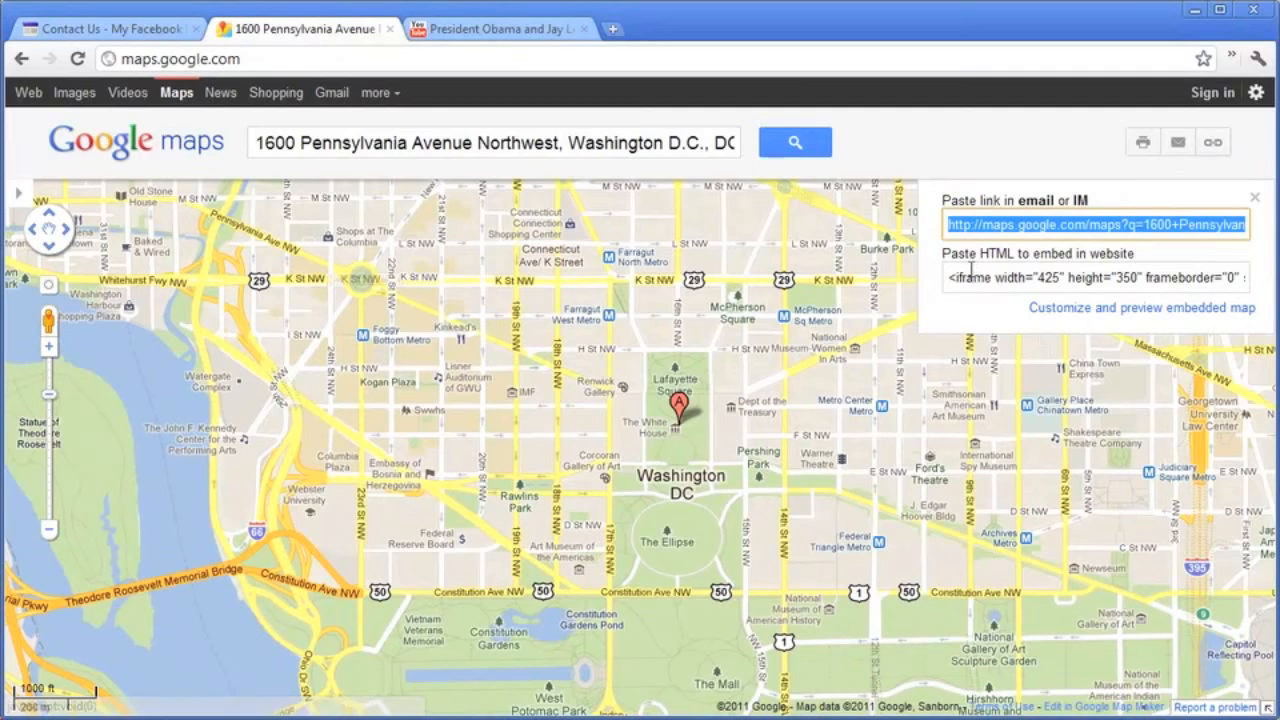
pyautogui.click(1160, 309)
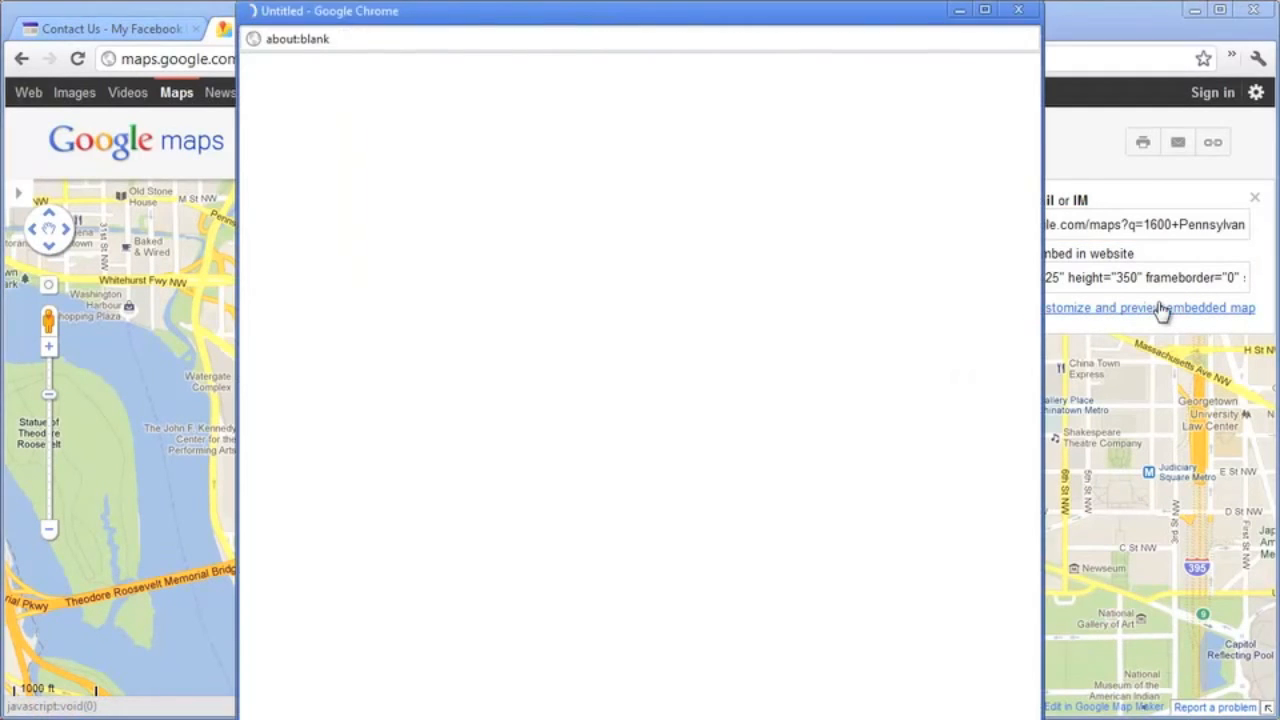
pyautogui.moveTo(755, 33); pyautogui.dragTo(794, 51)
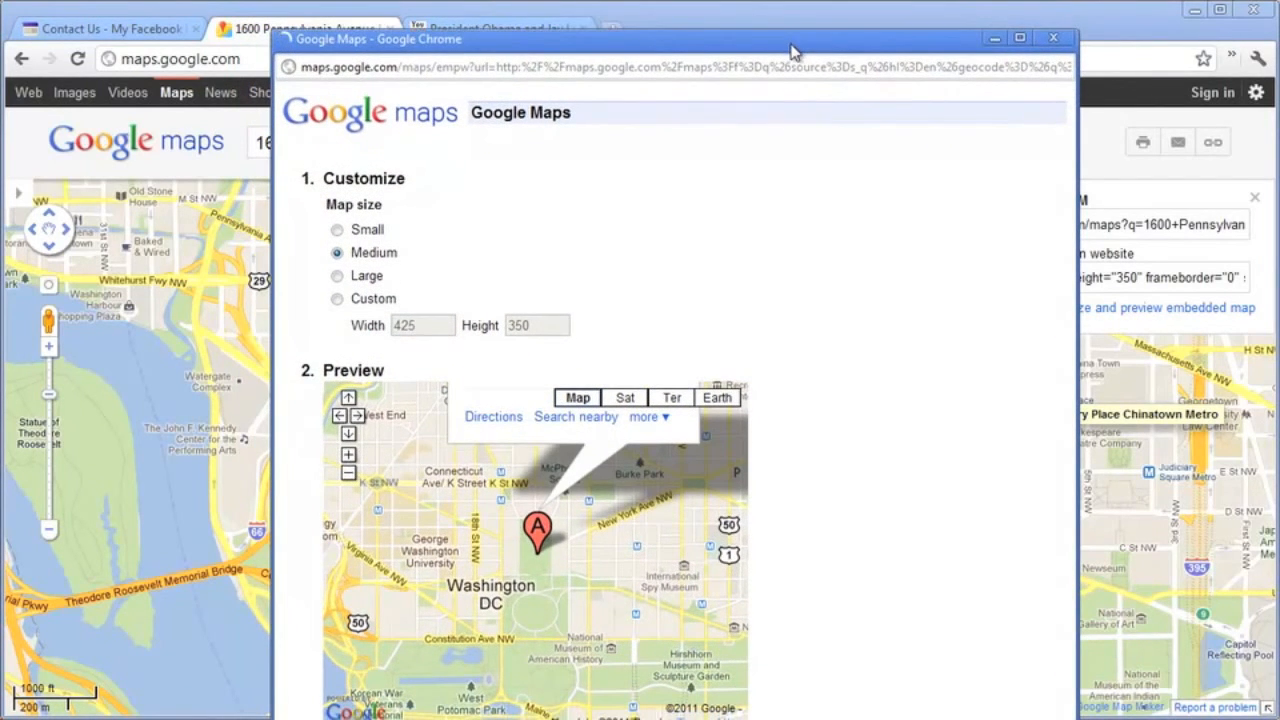
# Step: Set a custom map size with width 490 and height 600 for the embedded map
pyautogui.click(337, 298)
pyautogui.doubleClick(421, 325)
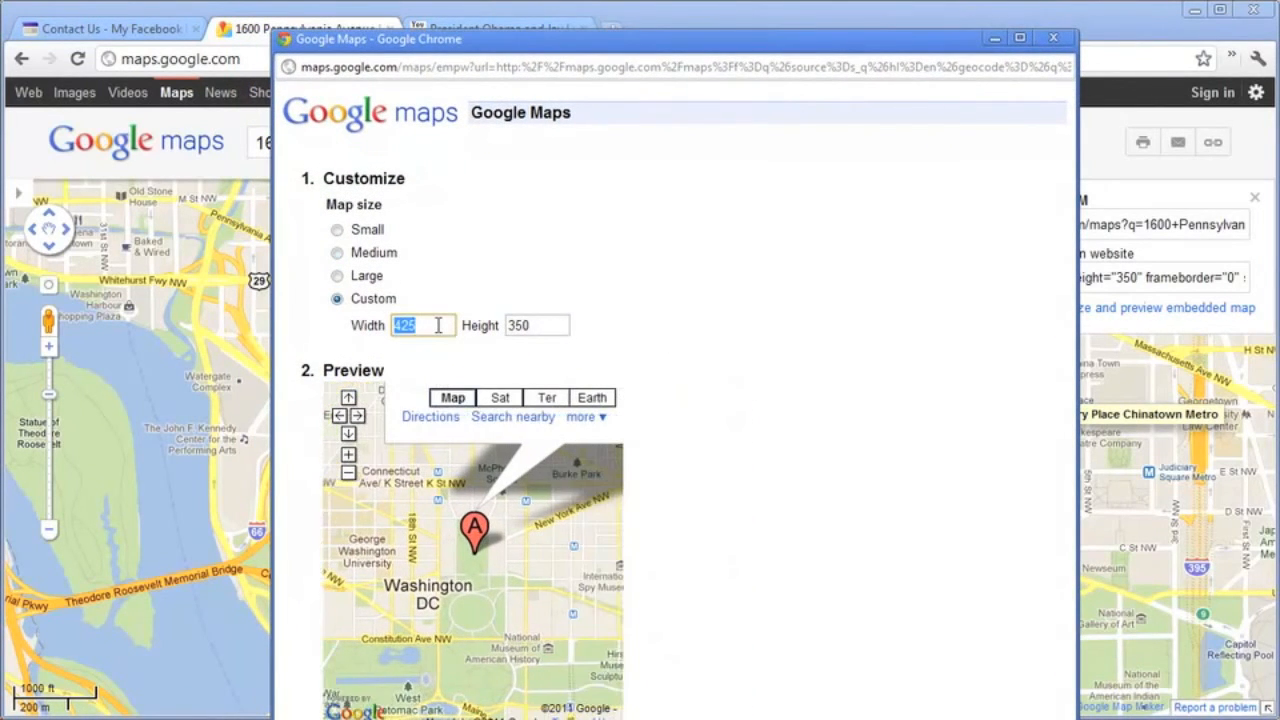
pyautogui.press('Tab')
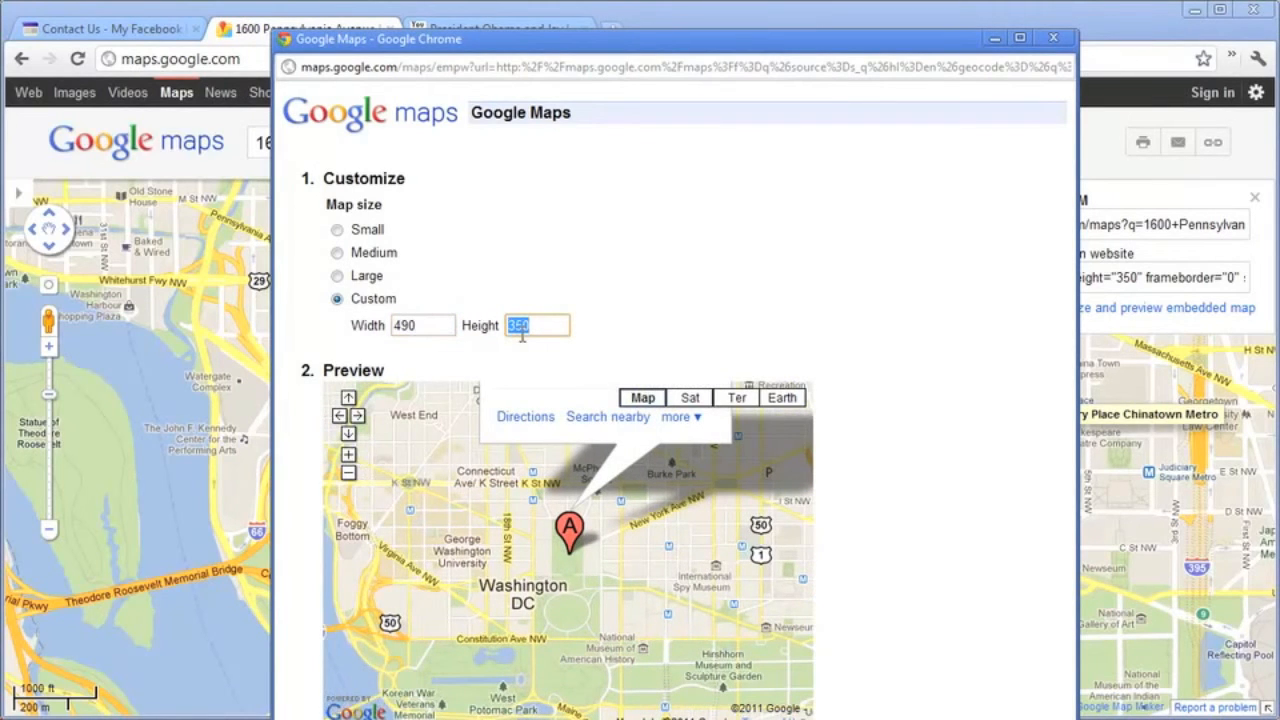
pyautogui.write('600')
pyautogui.press('Tab')
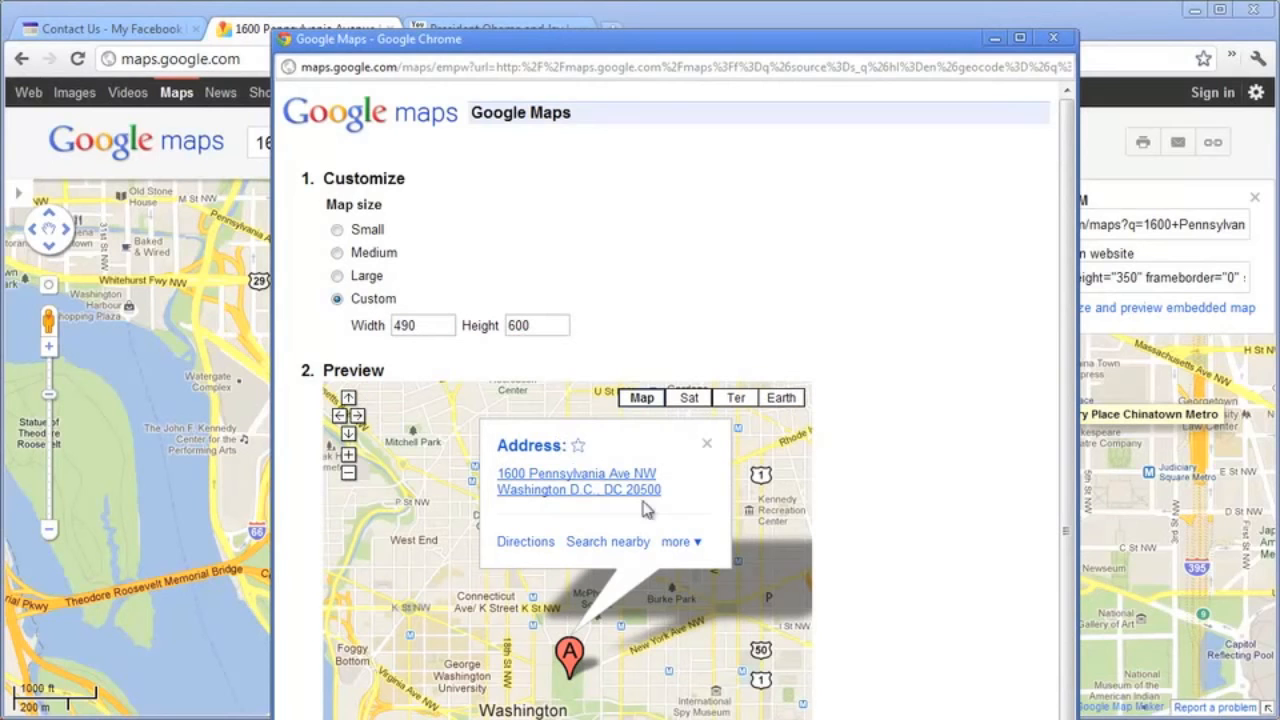
# Step: Copy the customized map's embed HTML, close the customization window and return to the Contact Us page being edited
pyautogui.moveTo(790, 32); pyautogui.dragTo(818, 0)
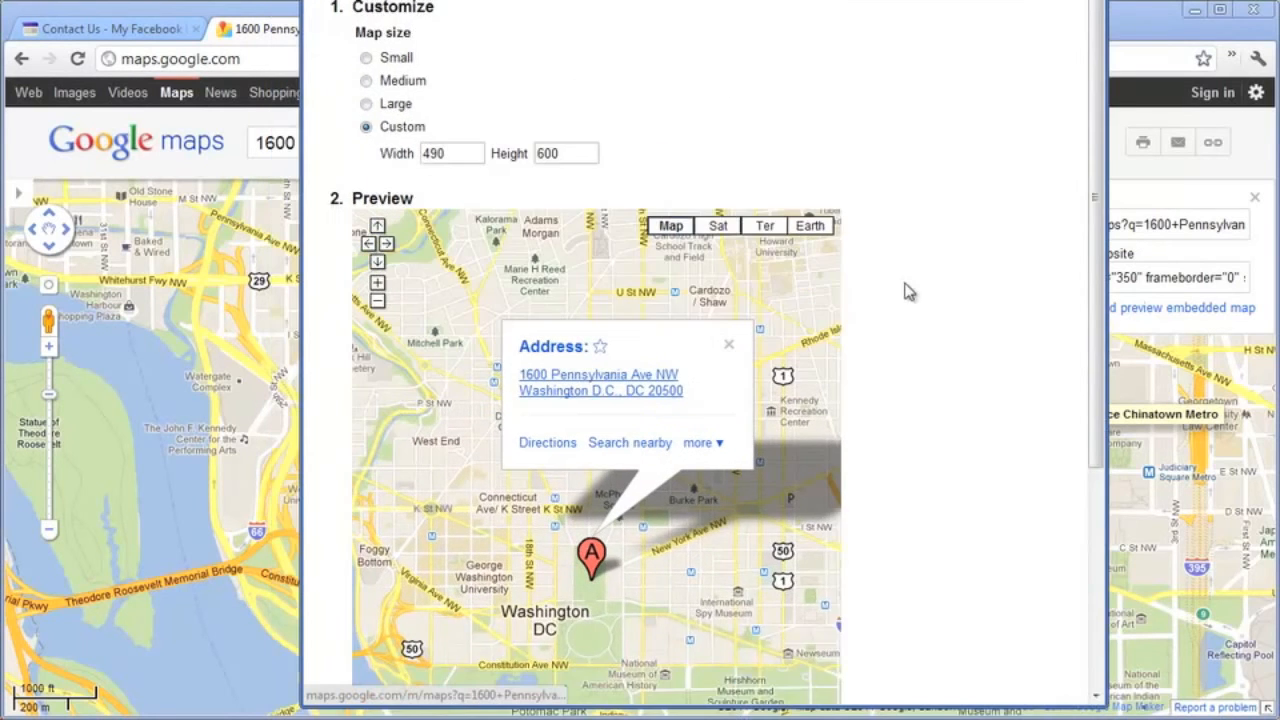
pyautogui.scroll(-4, 908, 290)
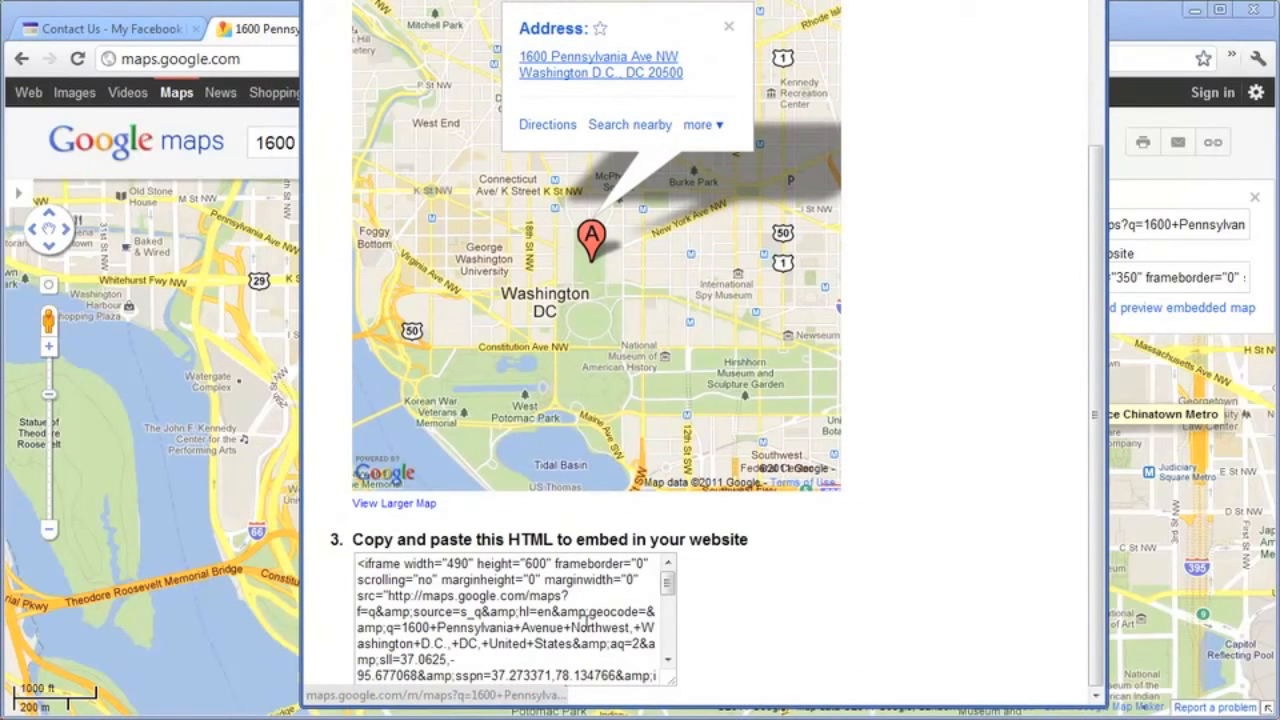
pyautogui.tripleClick(587, 620)
pyautogui.rightClick(547, 620)
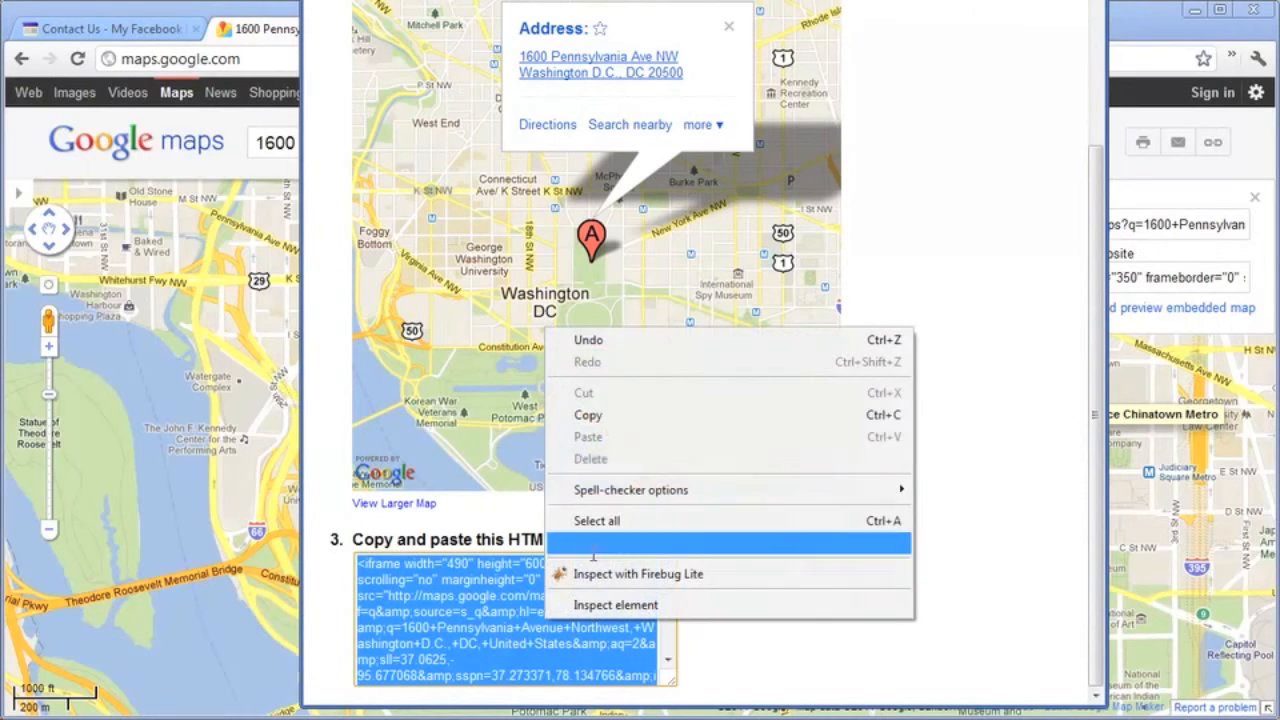
pyautogui.click(633, 414)
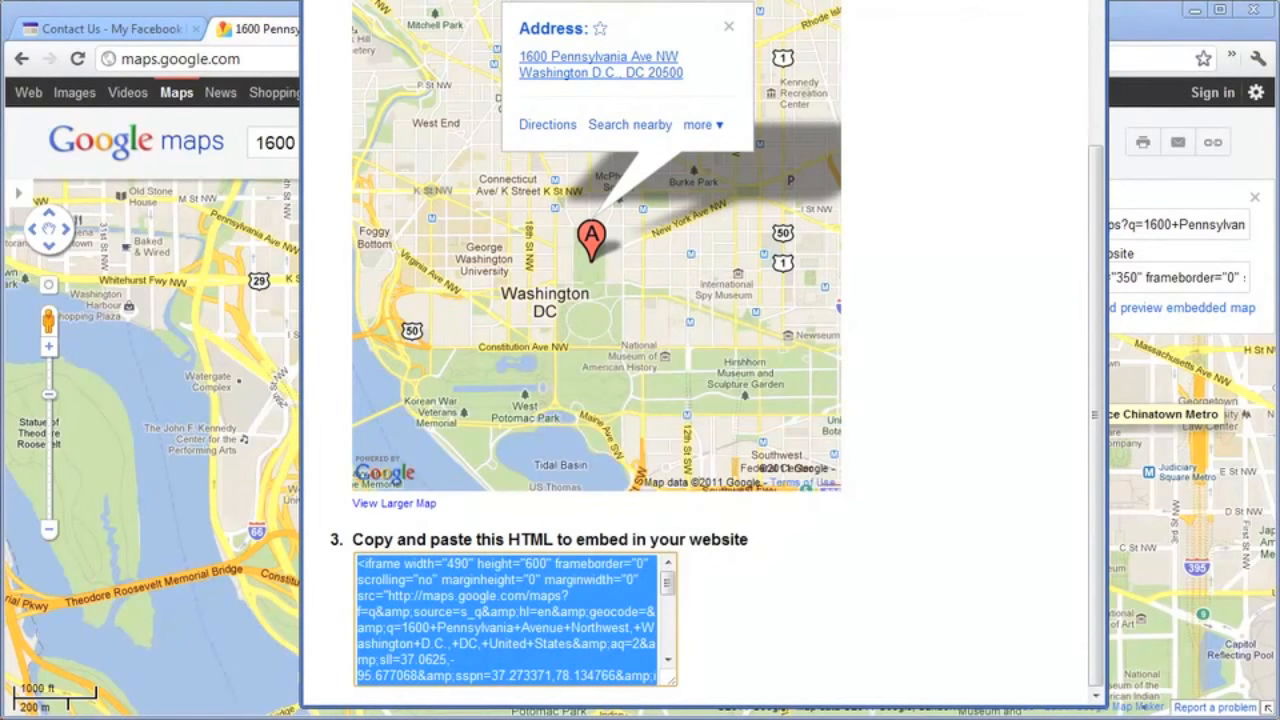
pyautogui.hotkey('ctrl', 'w')
pyautogui.click(134, 30)
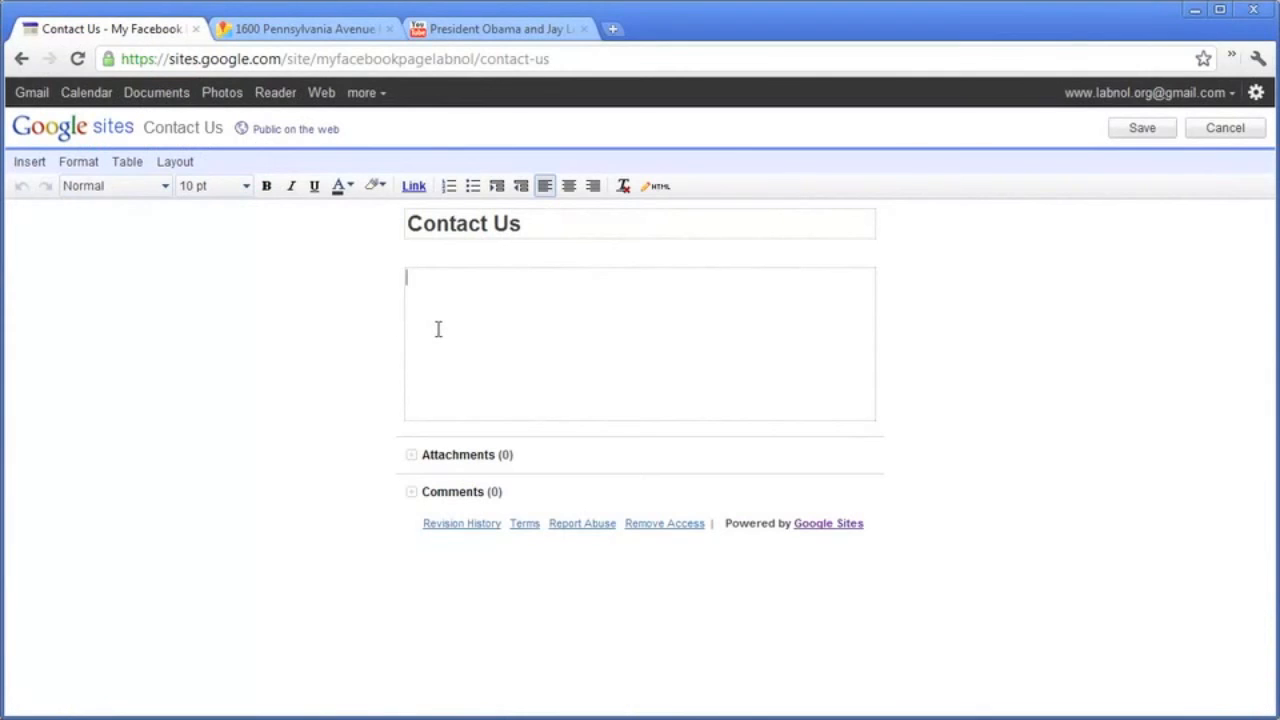
# Step: Replace the Contact Us page's HTML with the copied map embed code, update it and save the page
pyautogui.click(655, 186)
pyautogui.hotkey('ctrl', 'a')
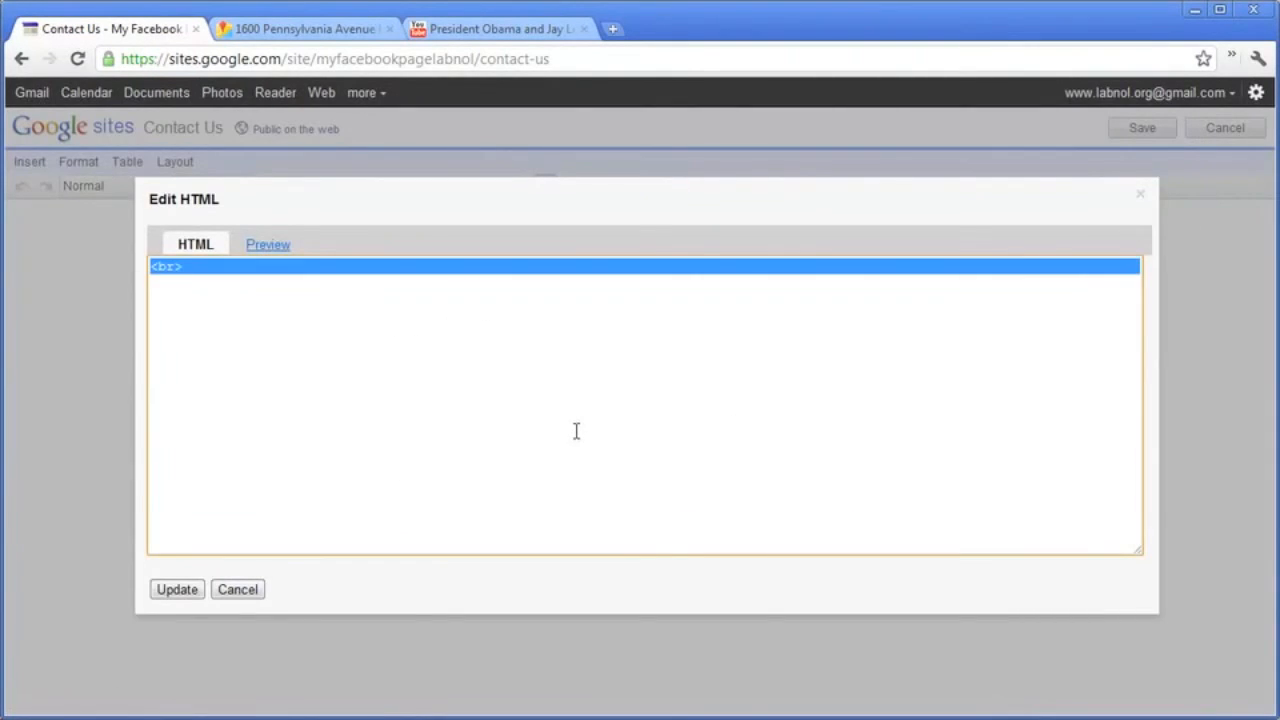
pyautogui.hotkey('ctrl', 'v')
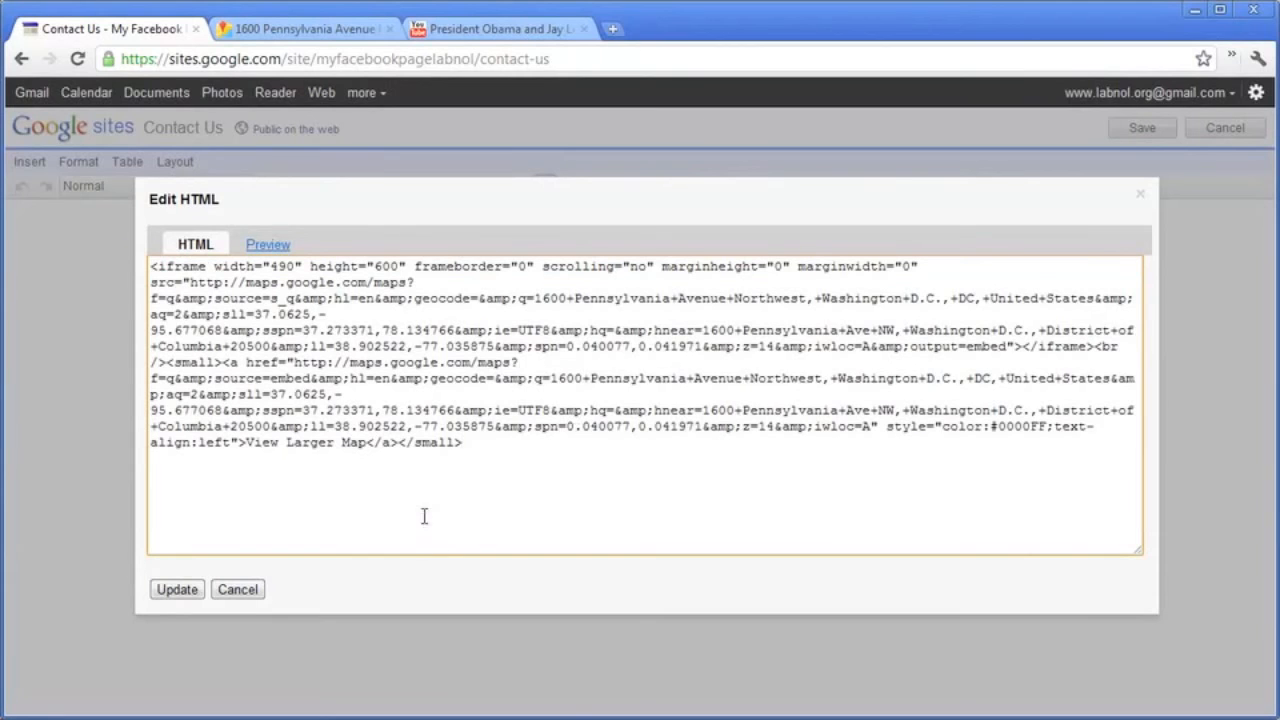
pyautogui.click(174, 589)
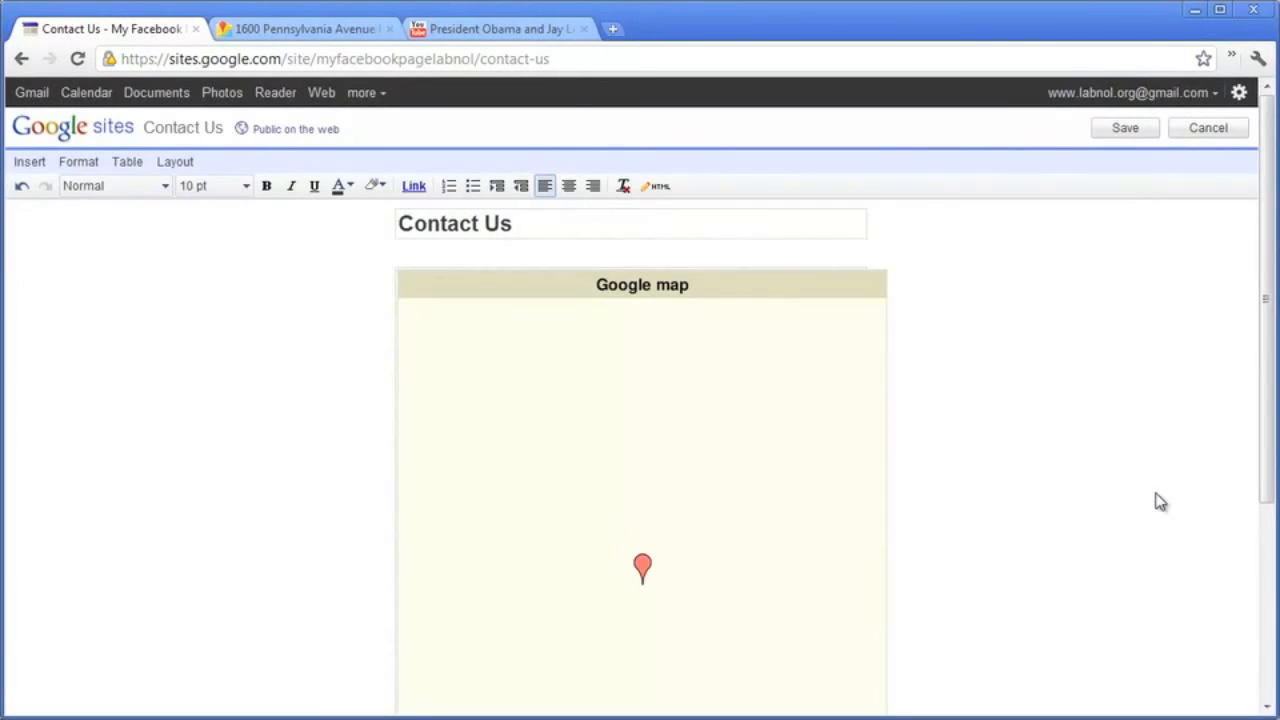
pyautogui.scroll(-2, 1117, 366)
pyautogui.scroll(3, 1117, 393)
pyautogui.click(1120, 132)
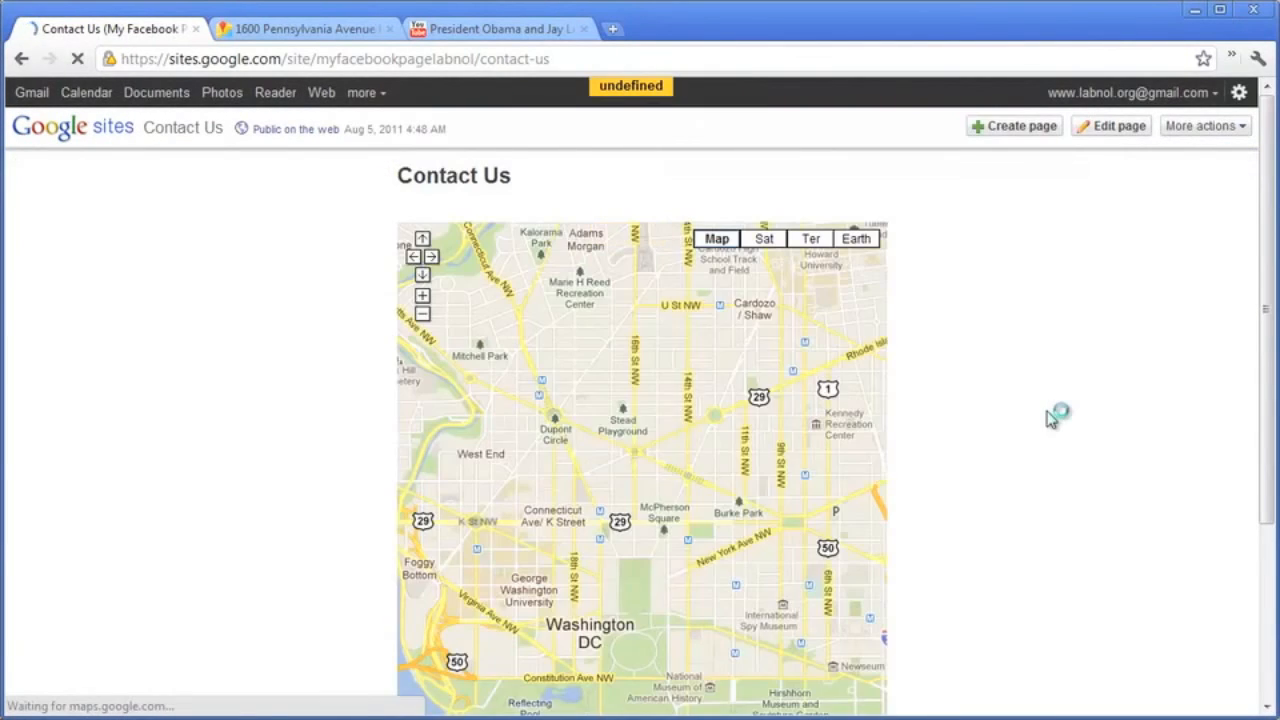
# Step: In the Contact Us page settings, turn off the page title, sub-page links, attachments and comments, and save the settings
pyautogui.click(1199, 128)
pyautogui.click(1140, 226)
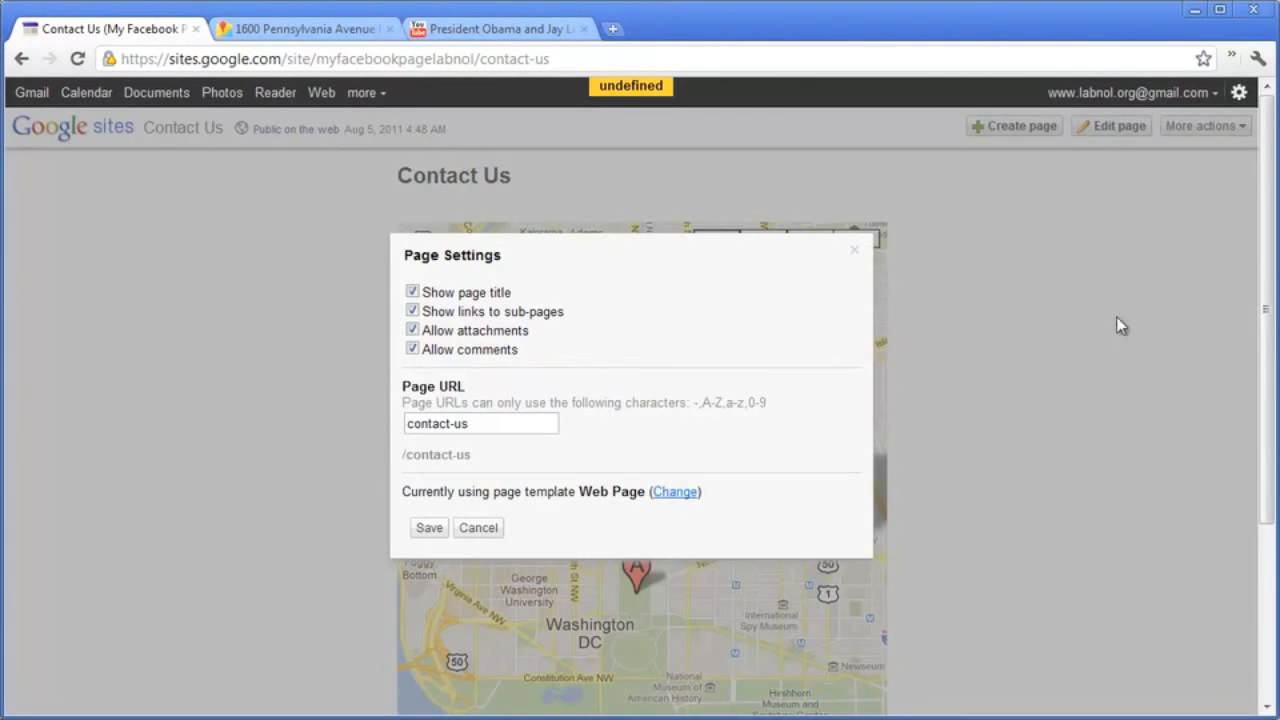
pyautogui.click(412, 311)
pyautogui.click(412, 311)
pyautogui.click(412, 330)
pyautogui.click(412, 349)
pyautogui.click(430, 528)
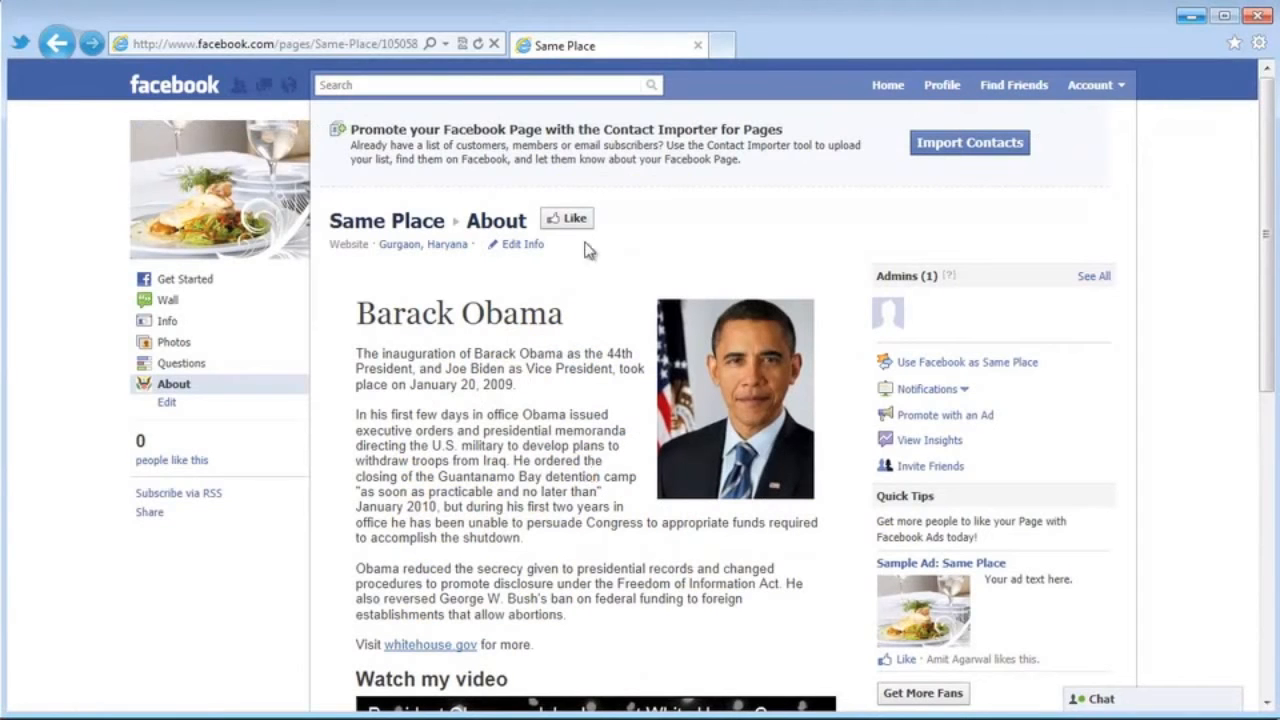
# Step: Switch to Facebook, find the Developer app by searching "deve", and create a new app named "ContactMe", agreeing to the Facebook Terms
pyautogui.write('deve')
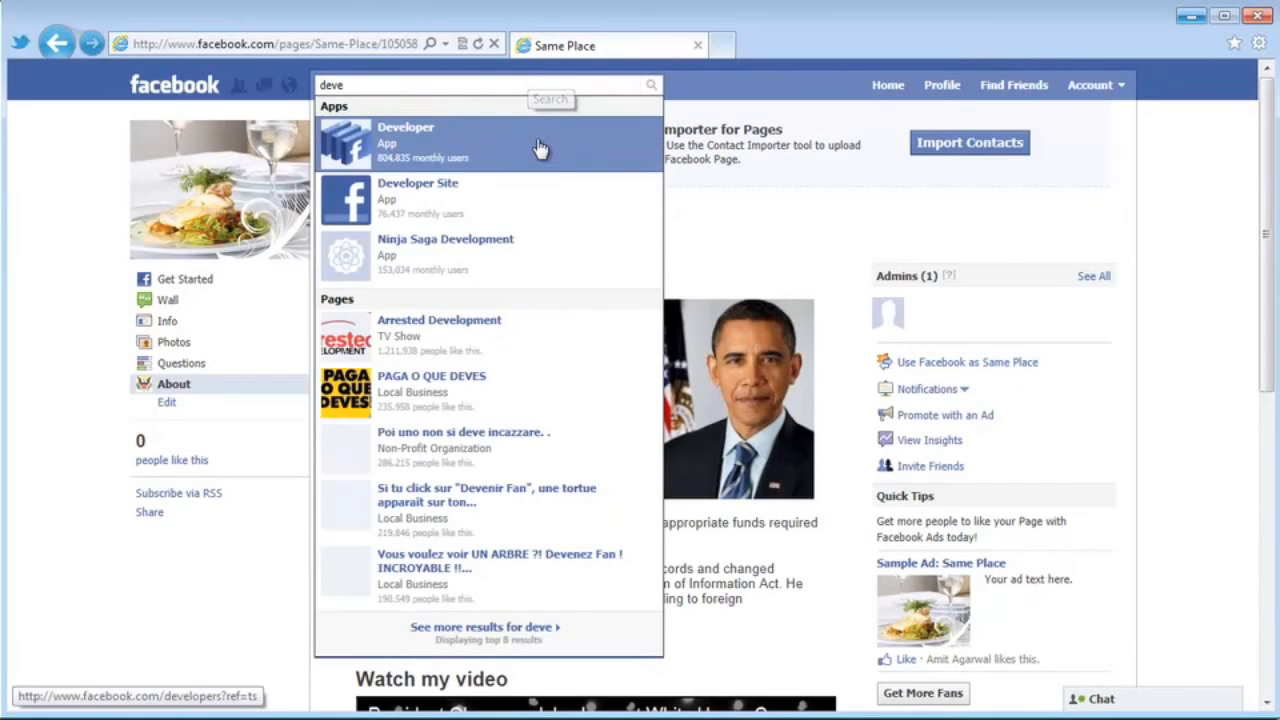
pyautogui.click(537, 149)
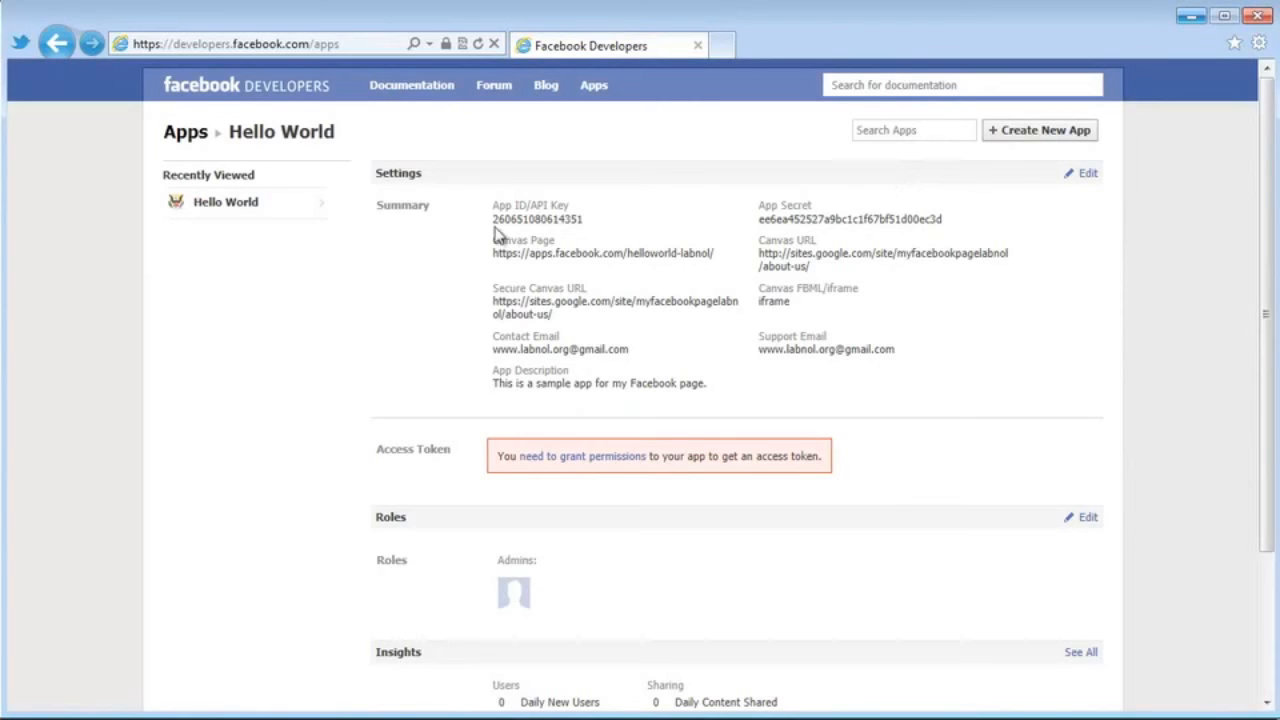
pyautogui.click(1040, 146)
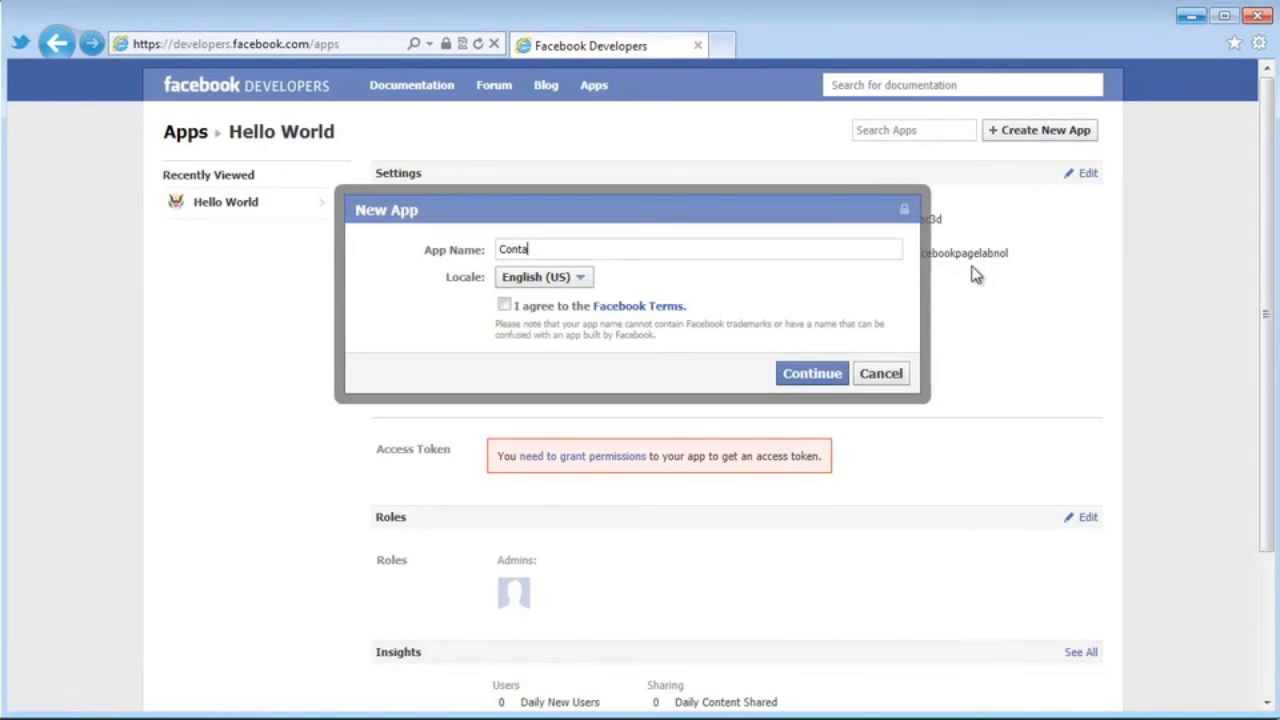
pyautogui.click(504, 305)
pyautogui.click(812, 373)
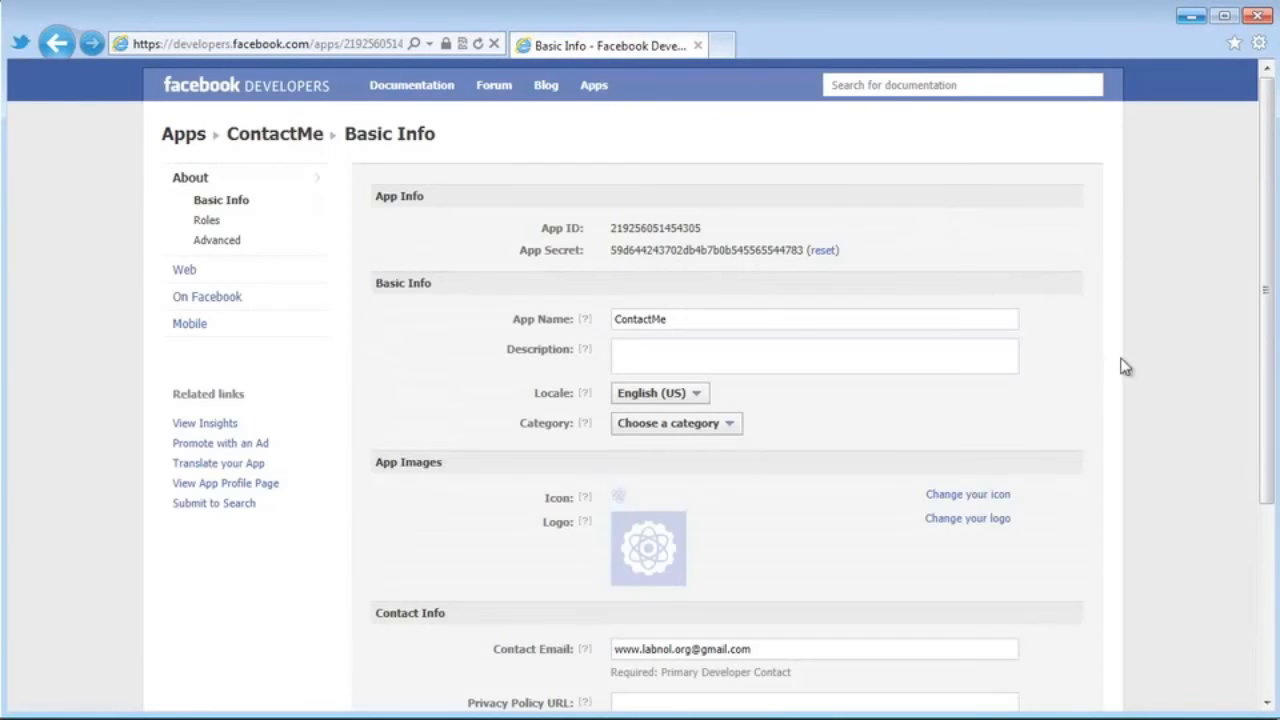
# Step: Rename the app "Contact Me", set its description to "How to reach here?" and save the basic info
pyautogui.click(747, 355)
pyautogui.scroll(-1, 747, 257)
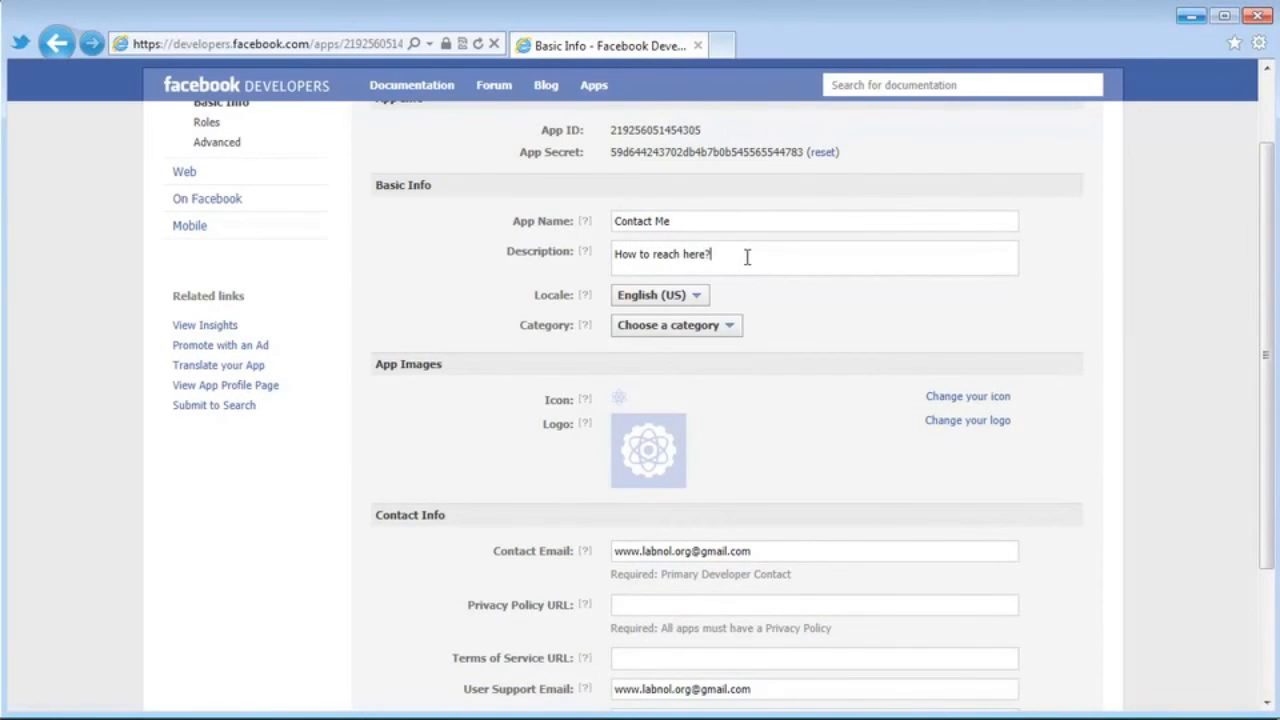
pyautogui.scroll(-2, 829, 400)
pyautogui.click(656, 577)
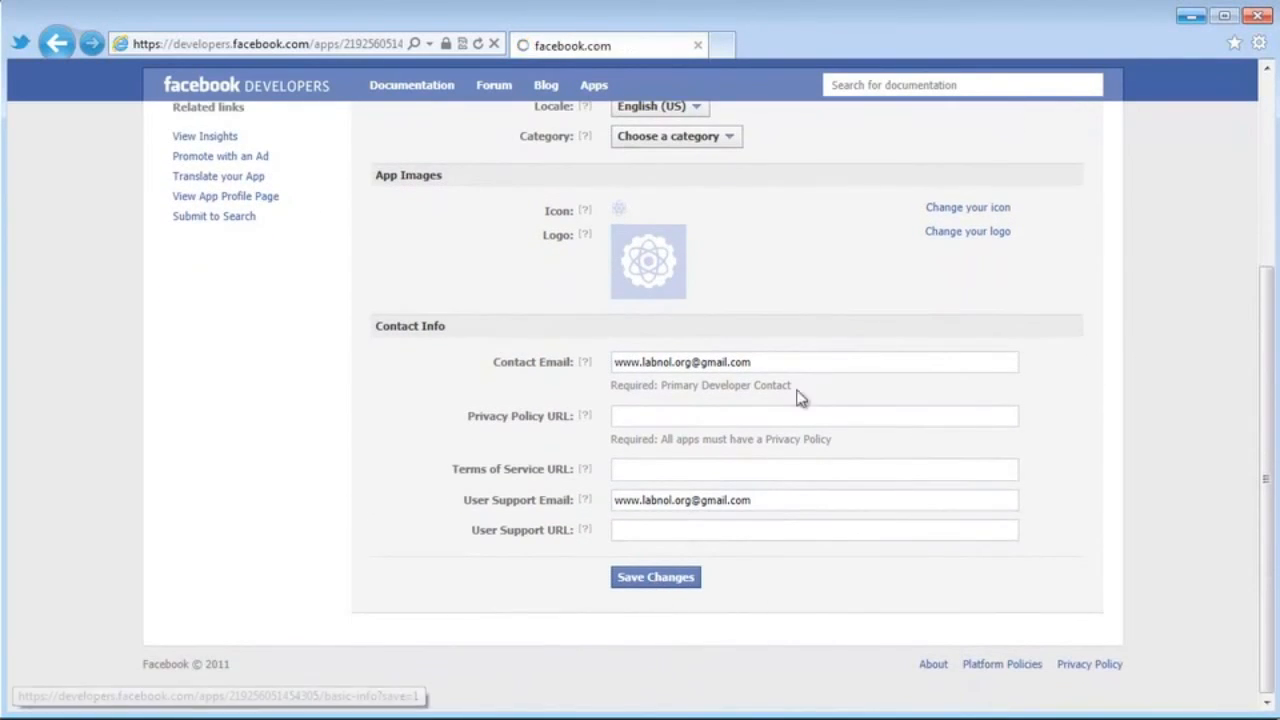
# Step: Set the app's canvas page to "contactme-labnol" in its On Facebook settings, then copy the Contact Us page's URL from Google Sites
pyautogui.click(207, 297)
pyautogui.scroll(-1, 1028, 363)
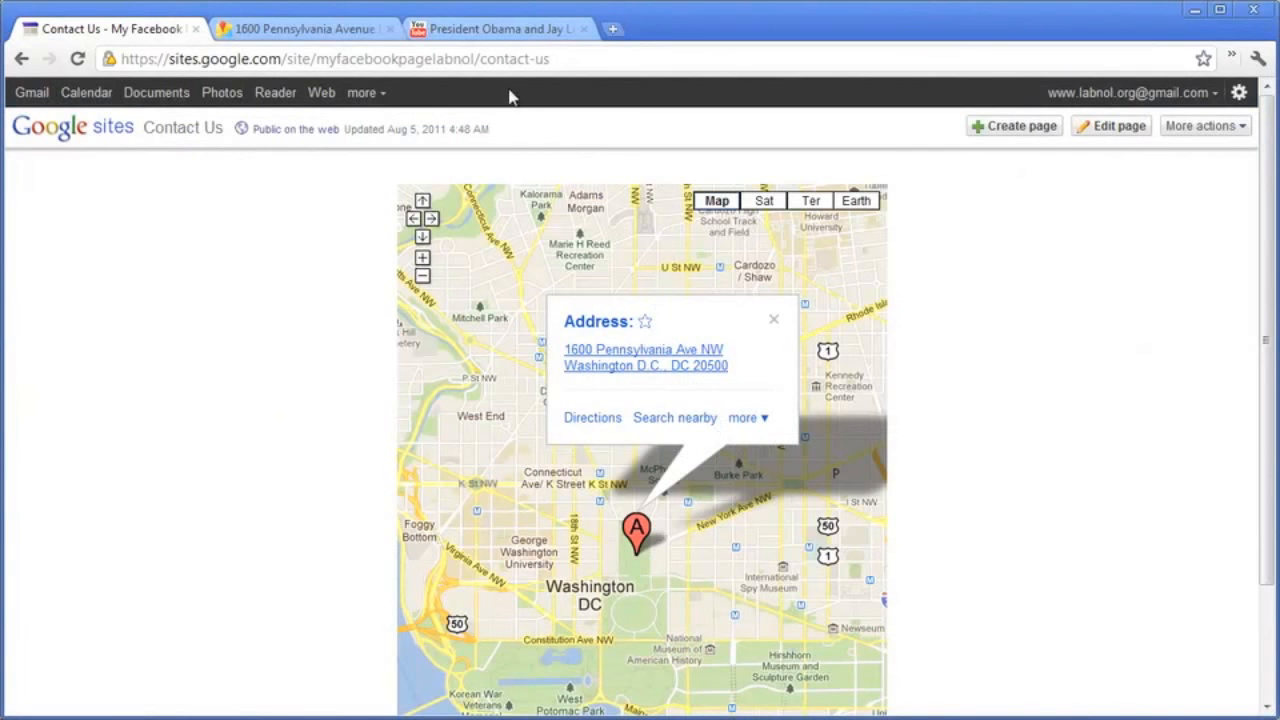
pyautogui.click(503, 60)
pyautogui.rightClick(500, 62)
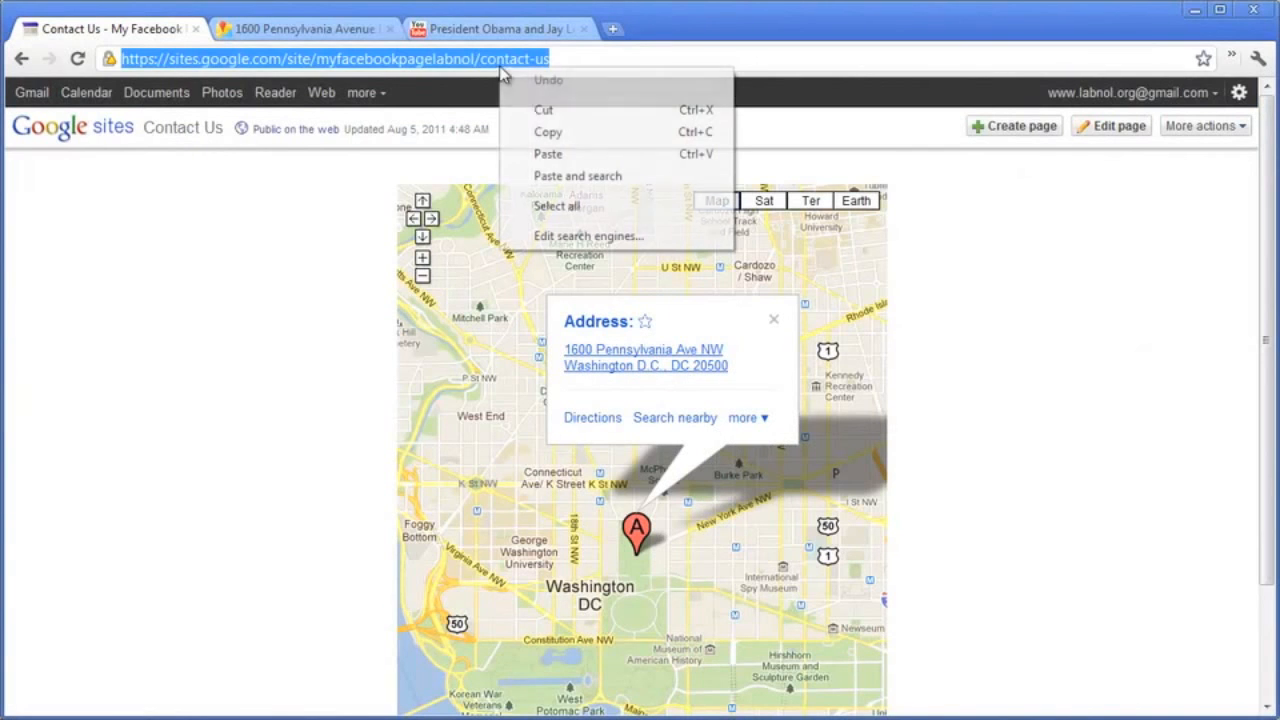
pyautogui.click(550, 132)
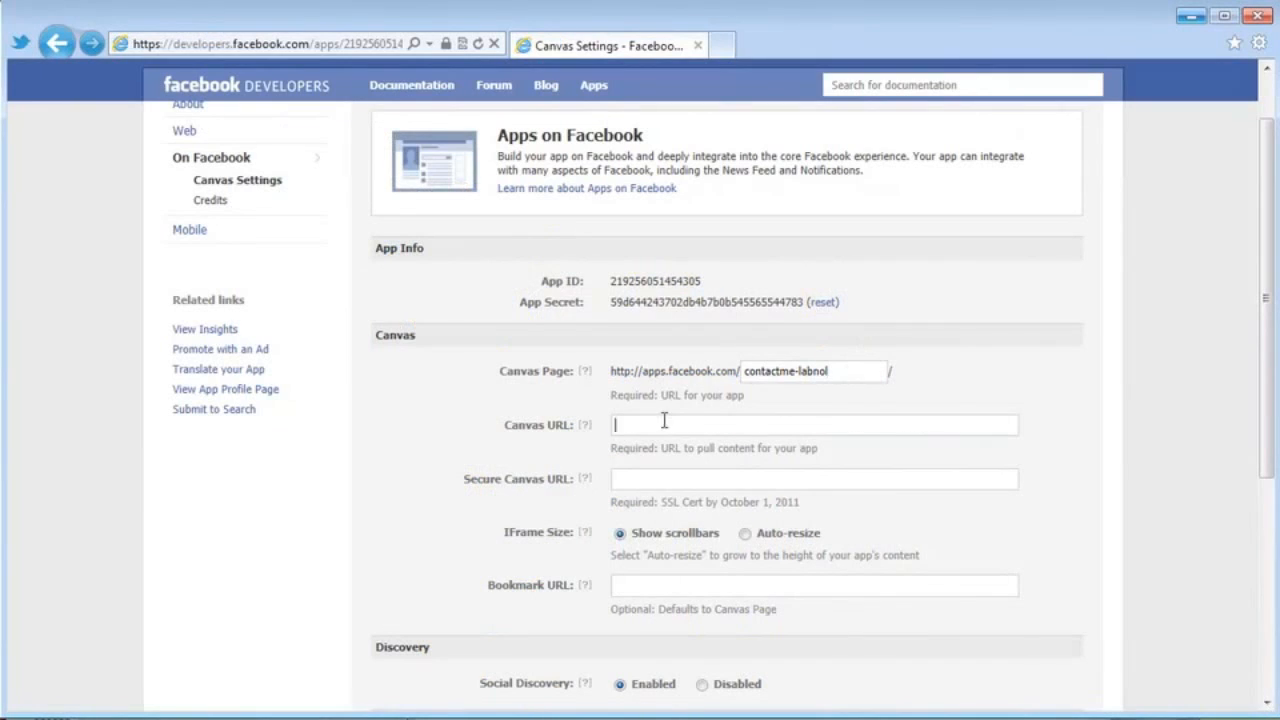
# Step: Back in the app's canvas settings, enter the copied contact-us address with a trailing slash as Canvas URL (http) and Secure Canvas URL (https)
pyautogui.hotkey('ctrl', 'v')
pyautogui.click(641, 425)
pyautogui.press('BackSpace')
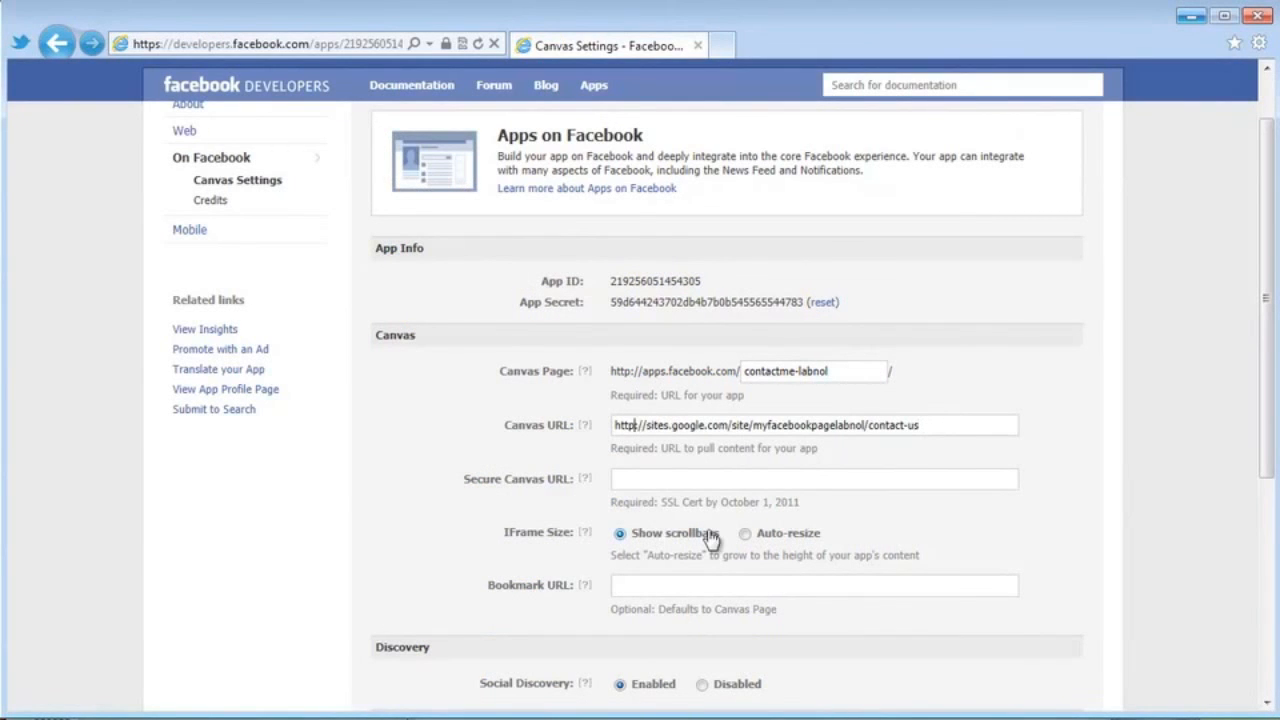
pyautogui.click(713, 480)
pyautogui.hotkey('ctrl', 'v')
pyautogui.scroll(-4, 988, 334)
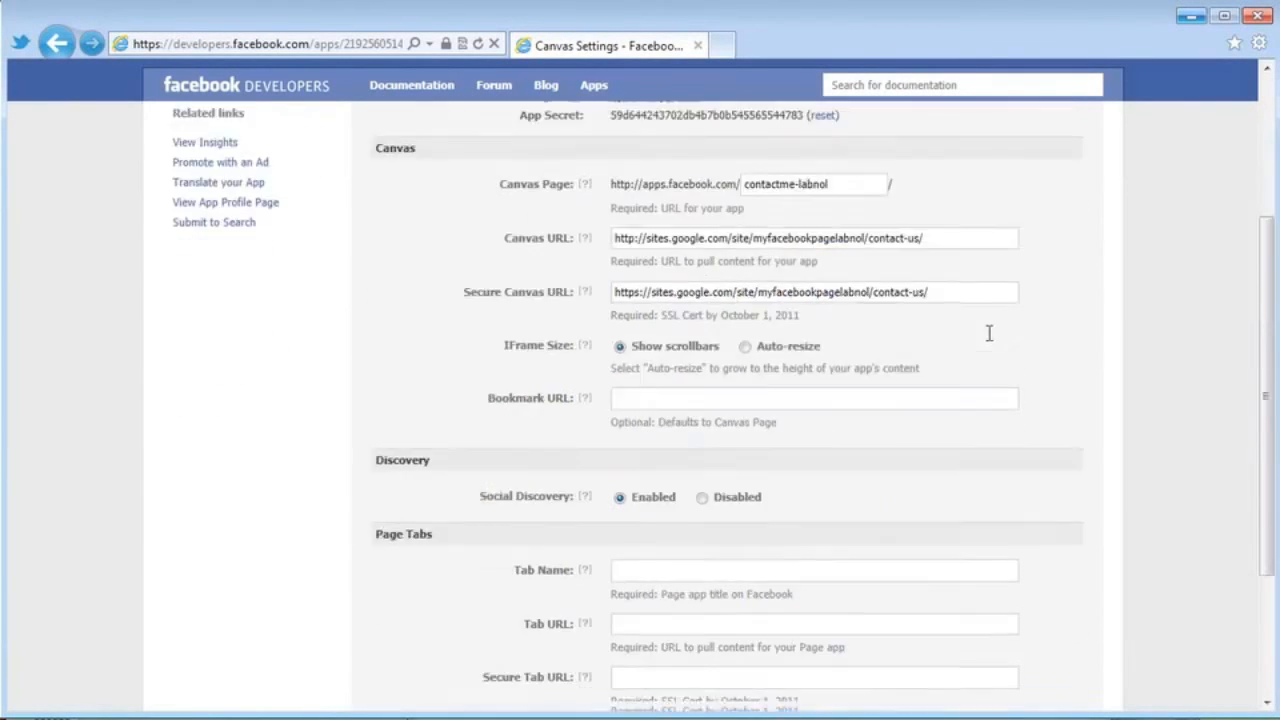
# Step: Name the page tab "Contact", enter the contact-us/ address as Tab URL (http) and Secure Tab URL (https), and save the changes
pyautogui.click(739, 369)
pyautogui.hotkey('ctrl', 'v')
pyautogui.click(638, 425)
pyautogui.press('BackSpace')
pyautogui.press('End')
pyautogui.write('/')
pyautogui.click(647, 477)
pyautogui.hotkey('ctrl', 'v')
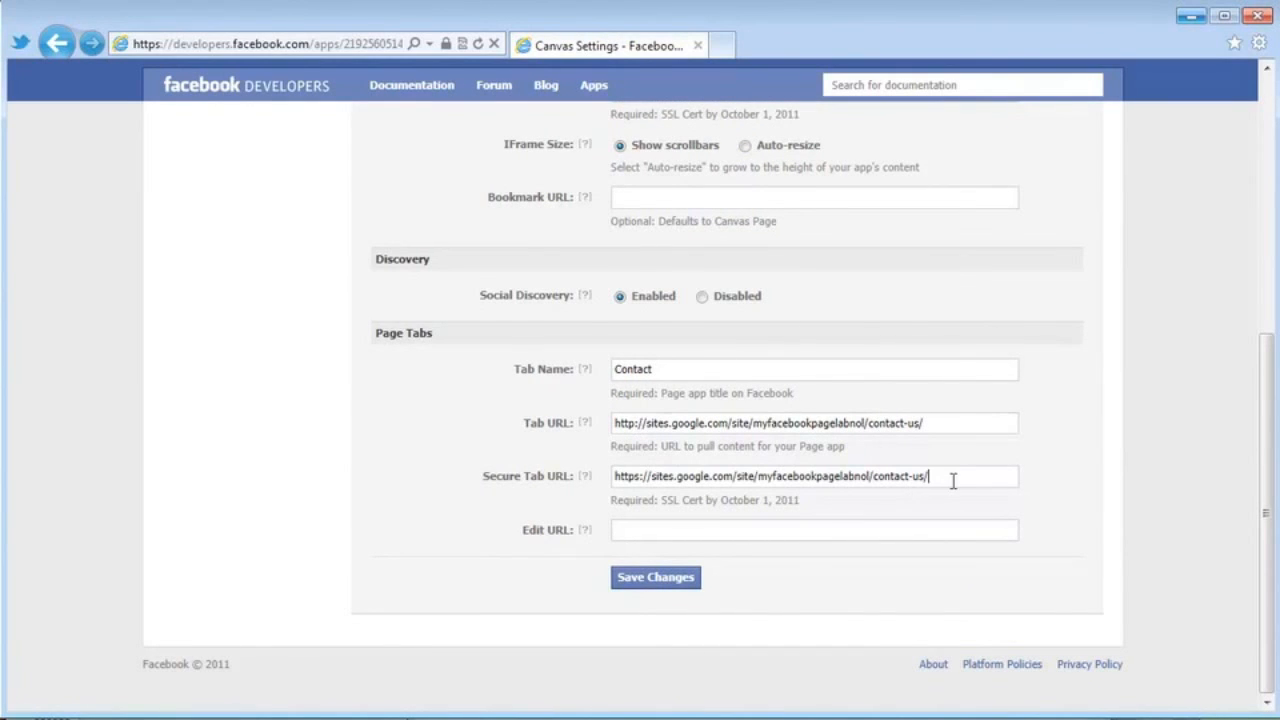
pyautogui.click(655, 580)
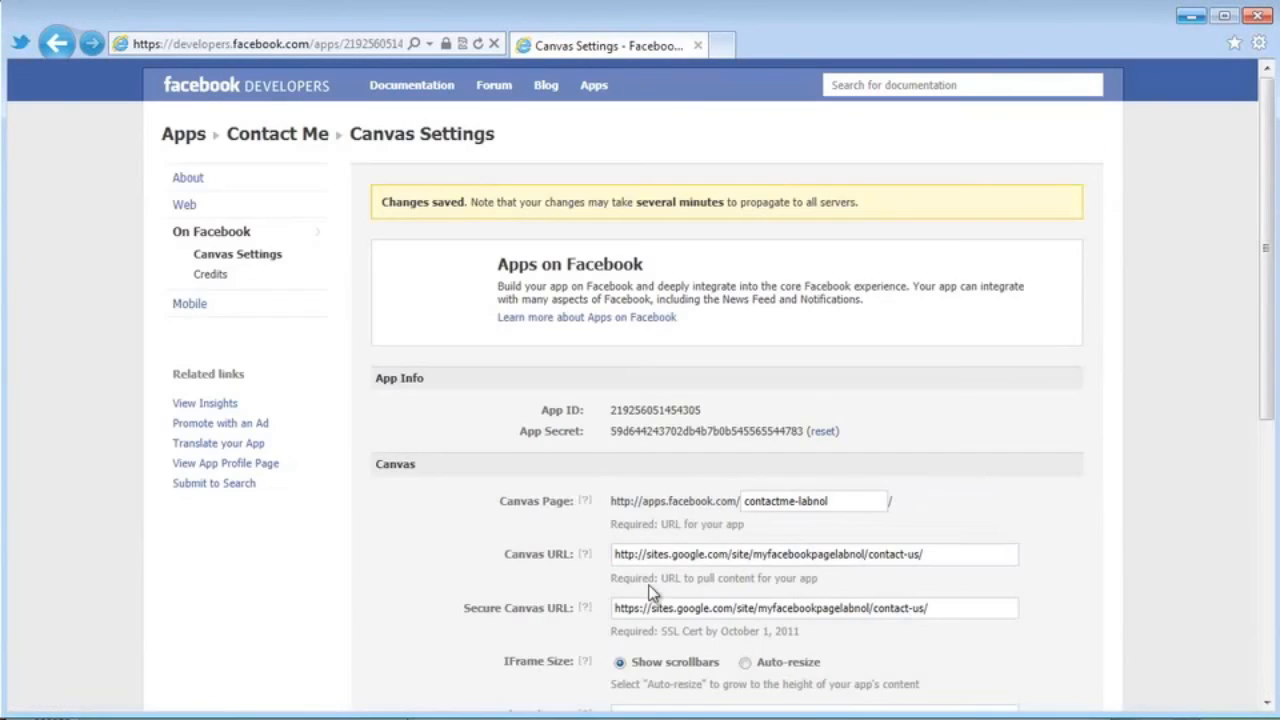
# Step: Open the Contact Me app's profile page, add the app to the Same Place page and close the page selection window
pyautogui.click(237, 465)
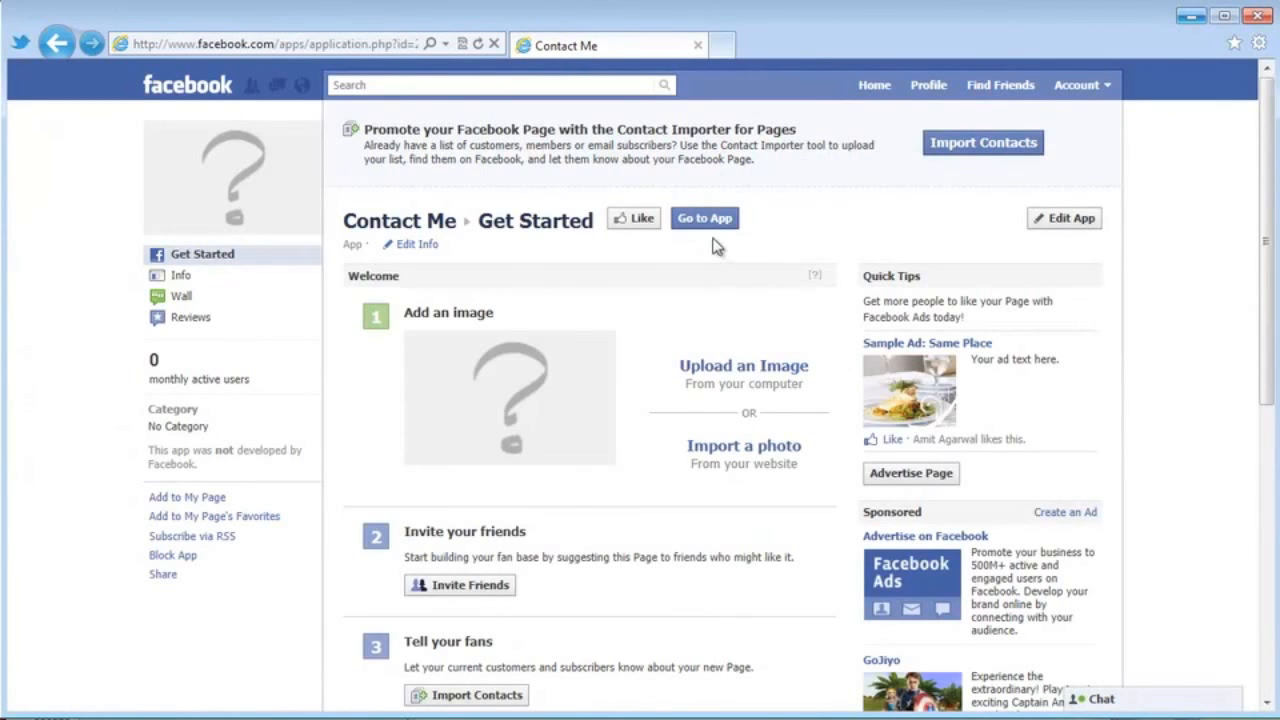
pyautogui.click(180, 497)
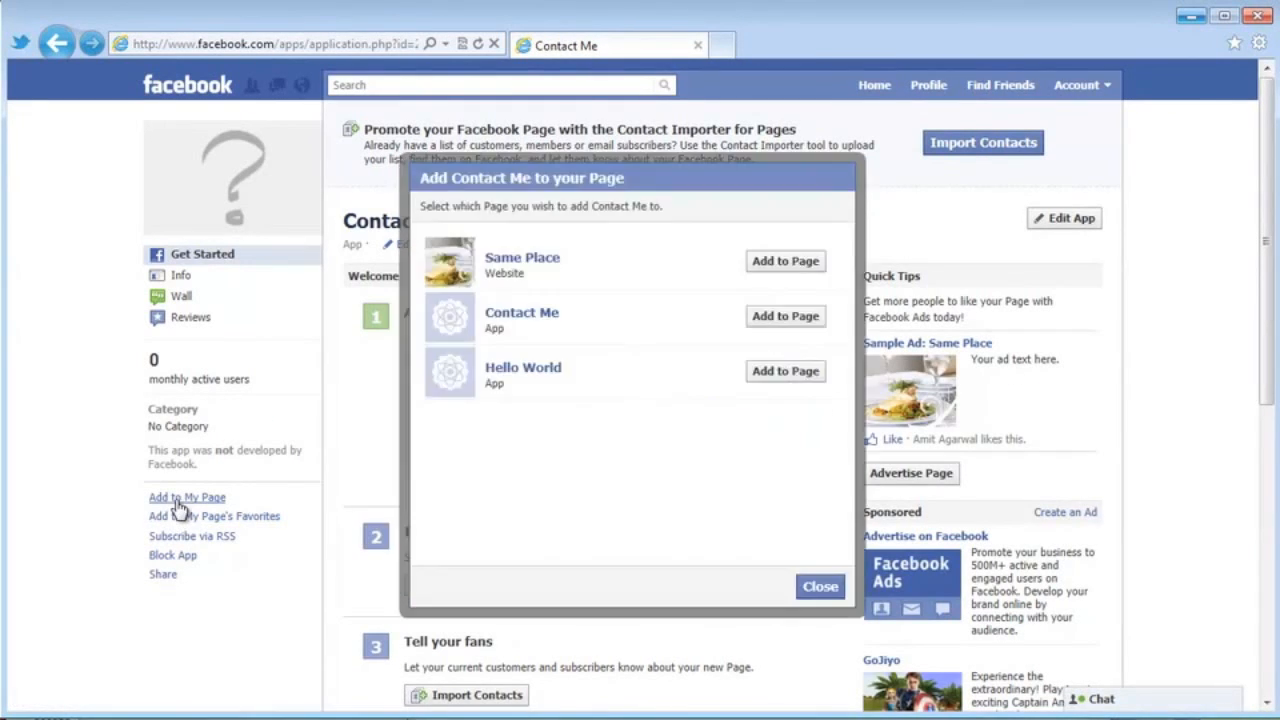
pyautogui.click(755, 265)
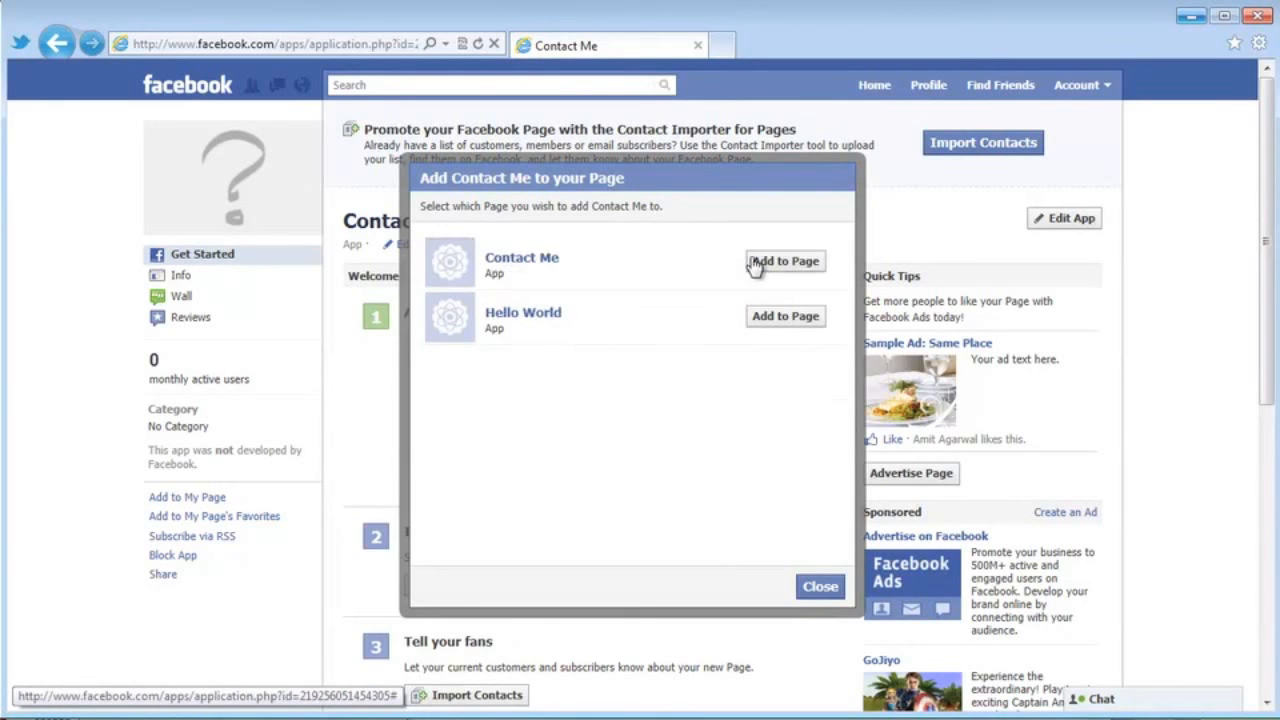
pyautogui.click(818, 586)
# Step: Find the Same Place page by searching "sam" and examine the embedded map on its Contact tab
pyautogui.click(541, 85)
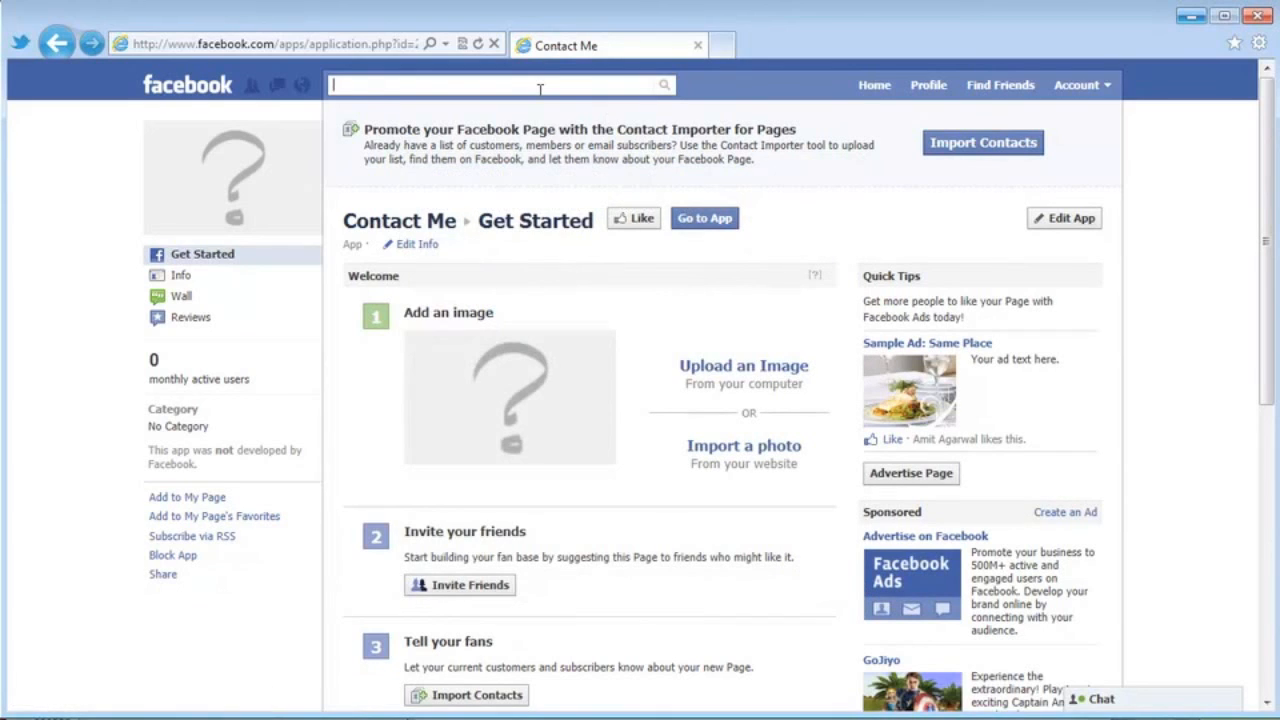
pyautogui.write('sam')
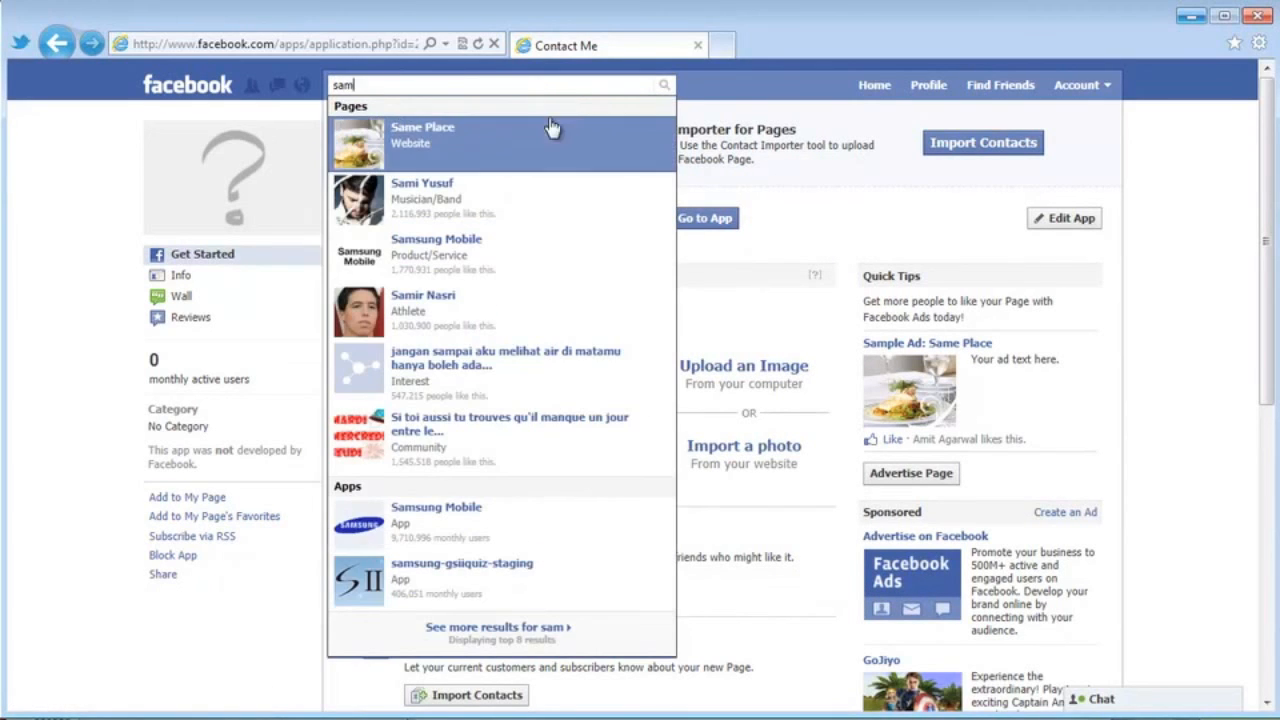
pyautogui.click(551, 127)
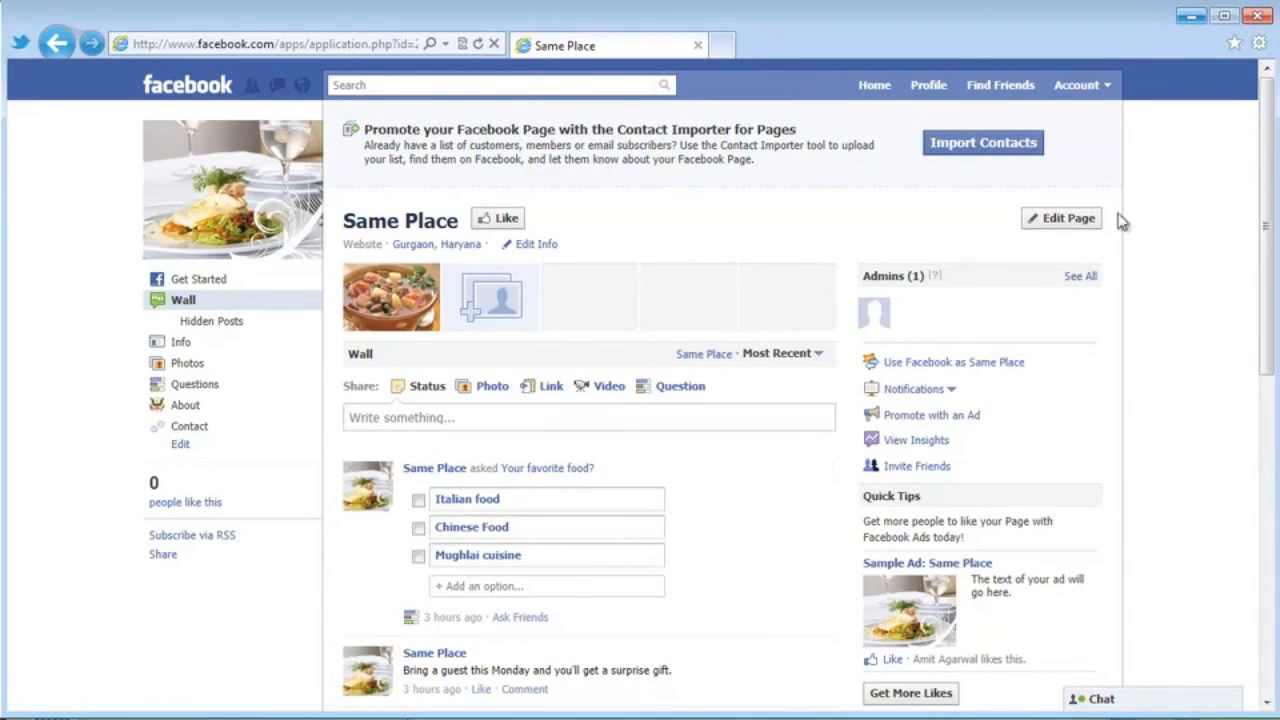
pyautogui.click(203, 430)
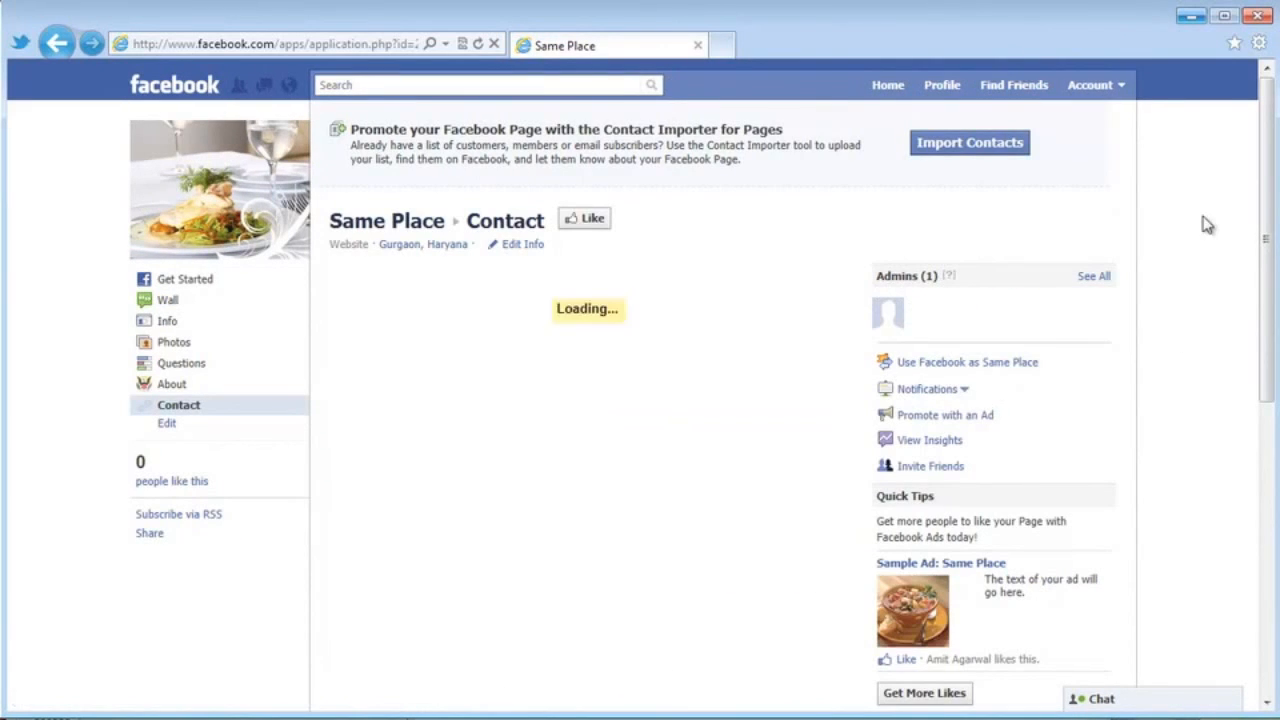
pyautogui.scroll(-5, 1207, 225)
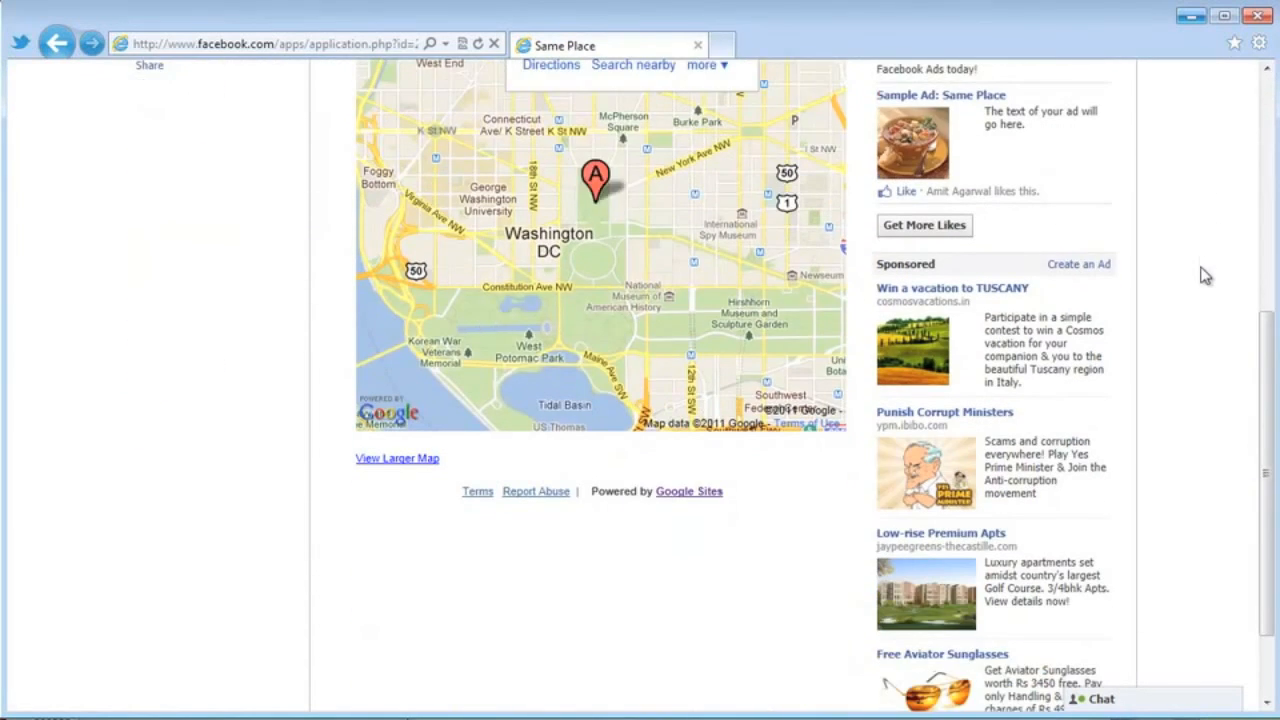
pyautogui.scroll(5, 1205, 277)
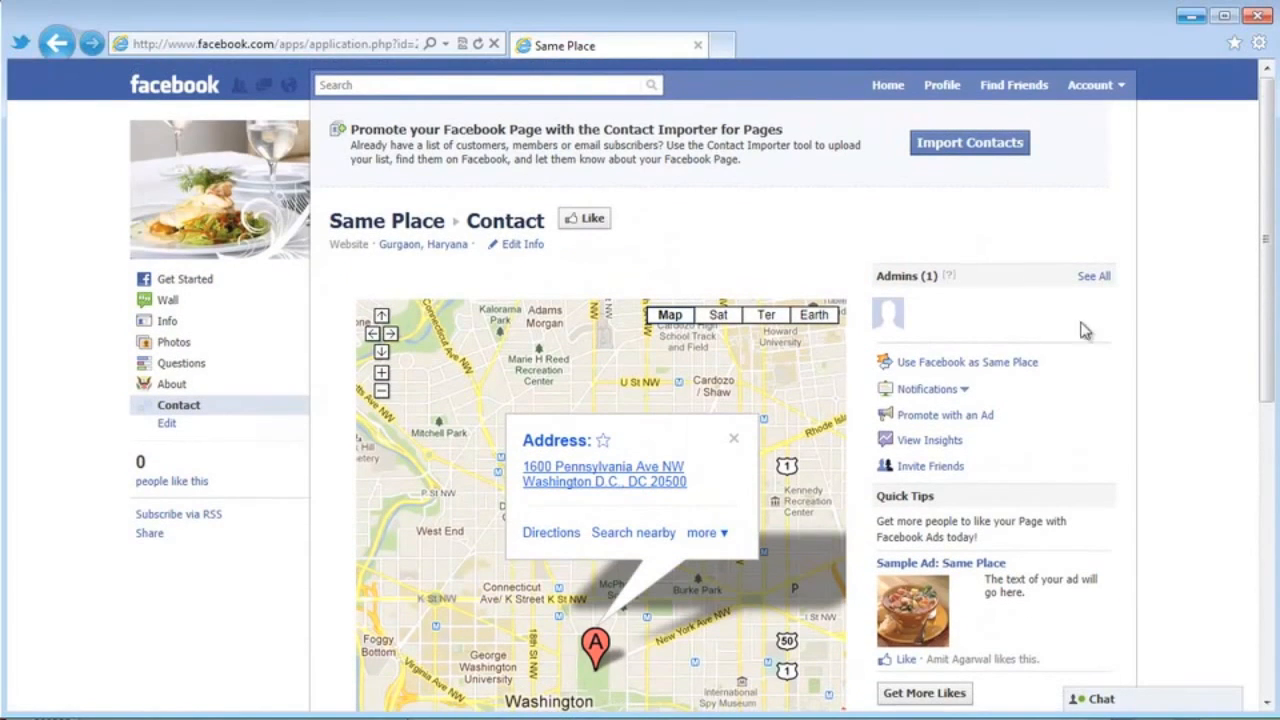
# Step: In Same Place's permission settings, set the default landing tab to About and save the changes
pyautogui.click(522, 247)
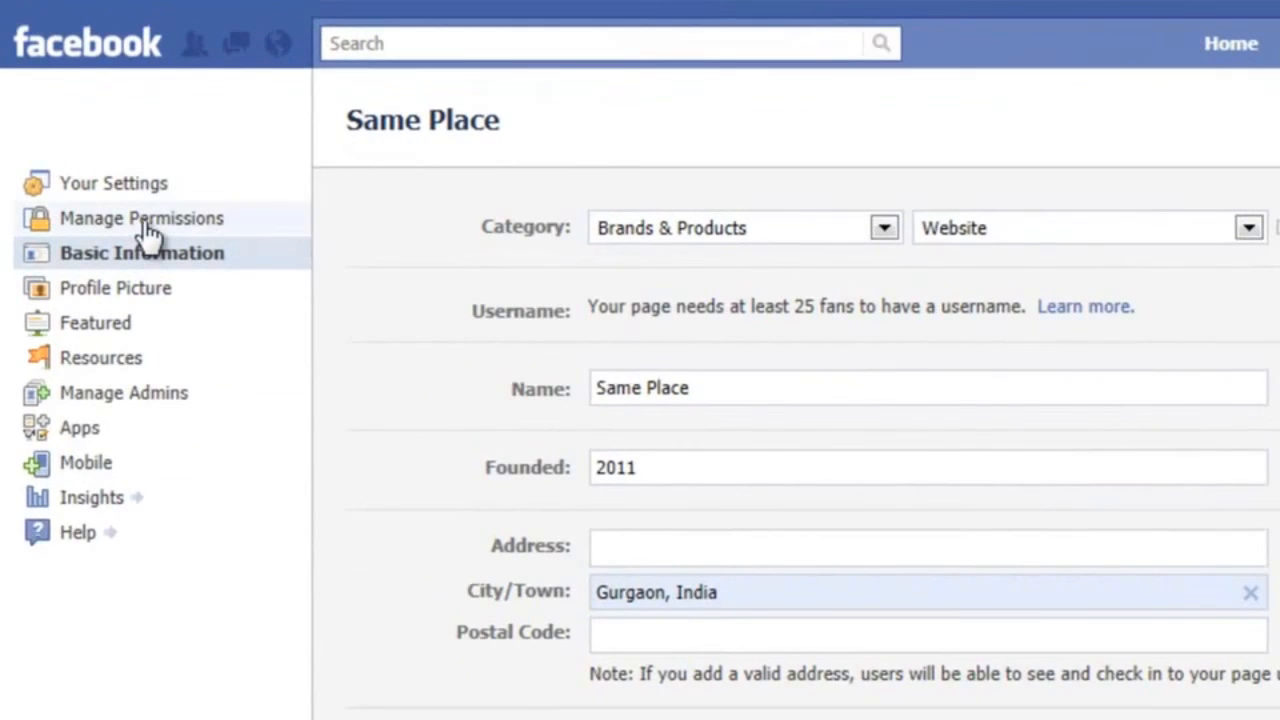
pyautogui.click(208, 192)
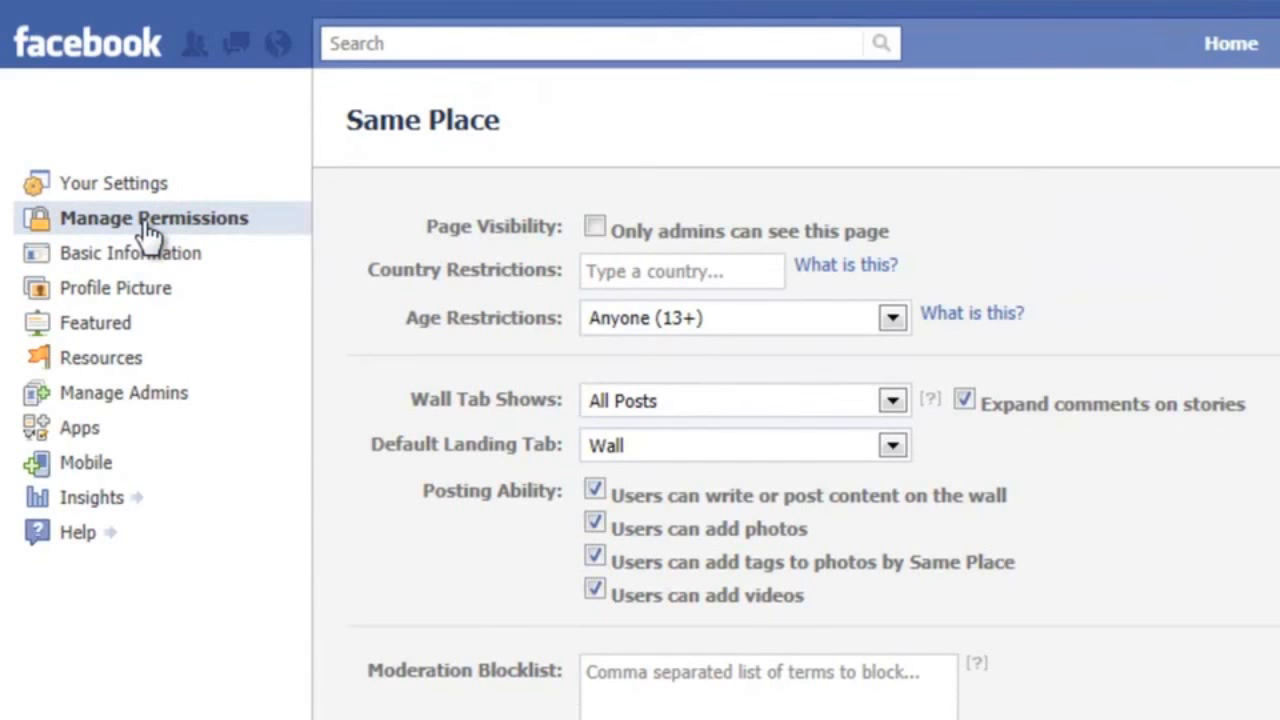
pyautogui.scroll(-1, 1278, 470)
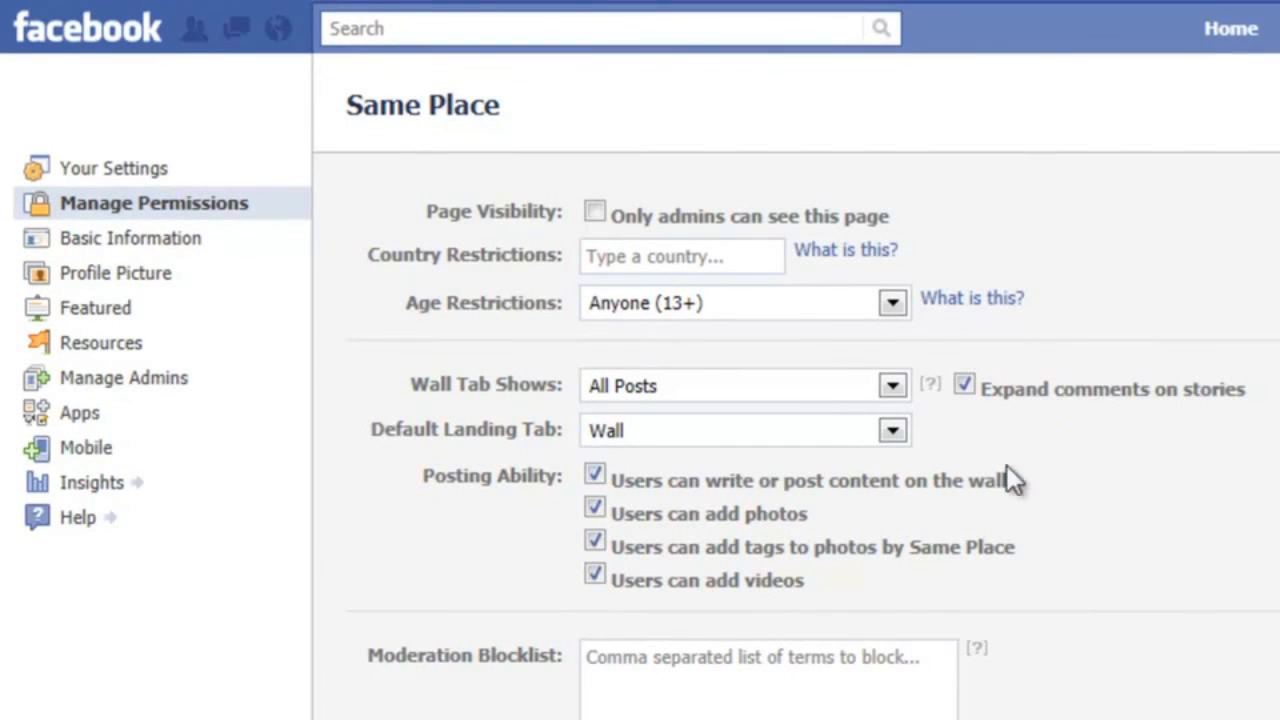
pyautogui.click(800, 437)
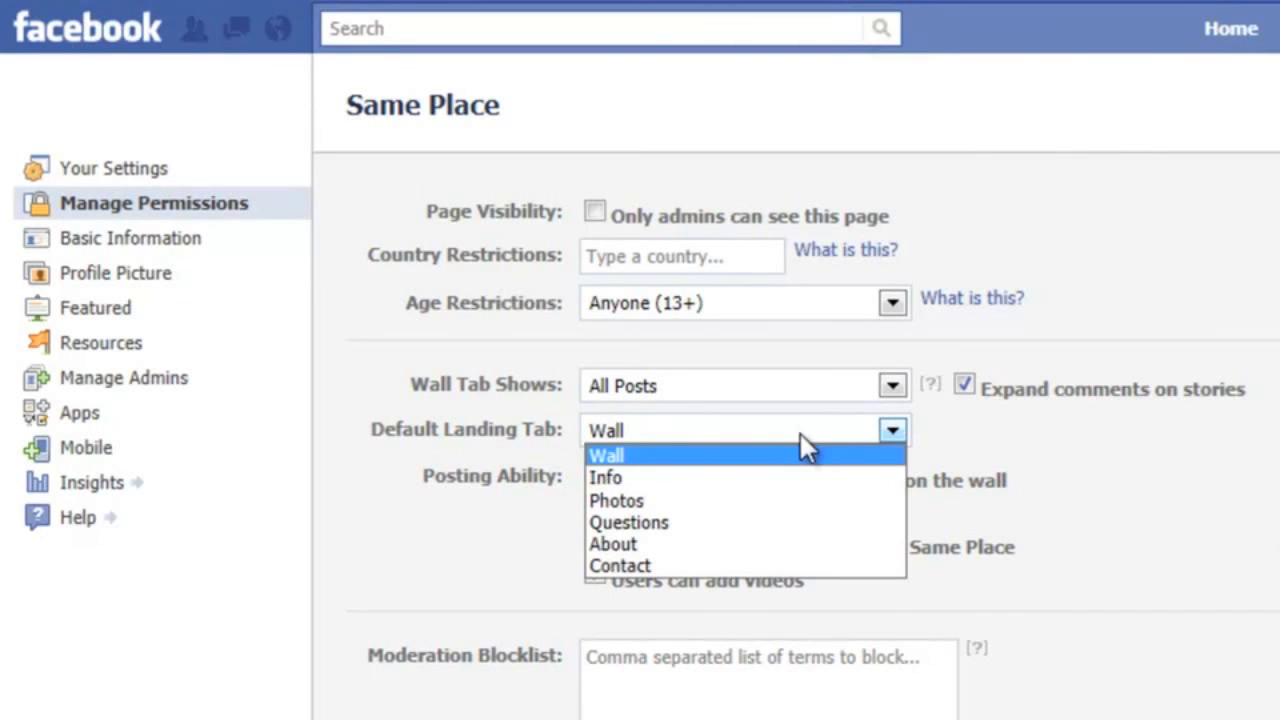
pyautogui.click(793, 544)
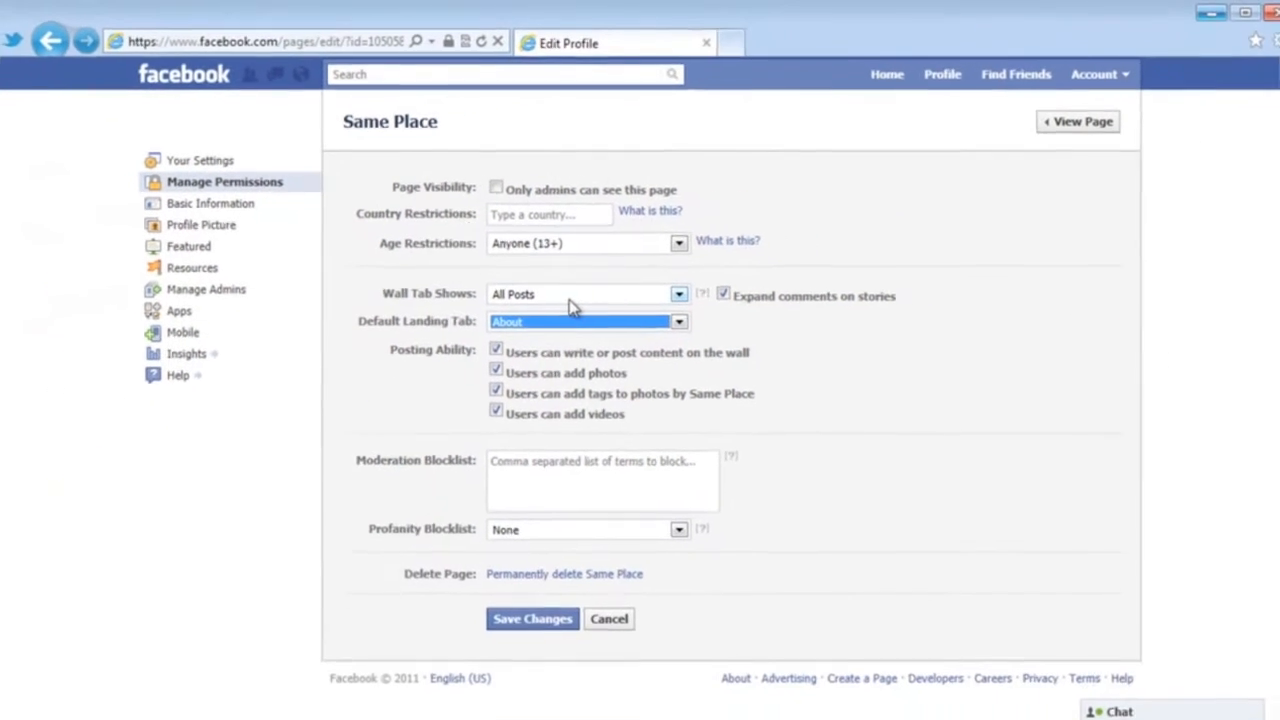
pyautogui.click(540, 612)
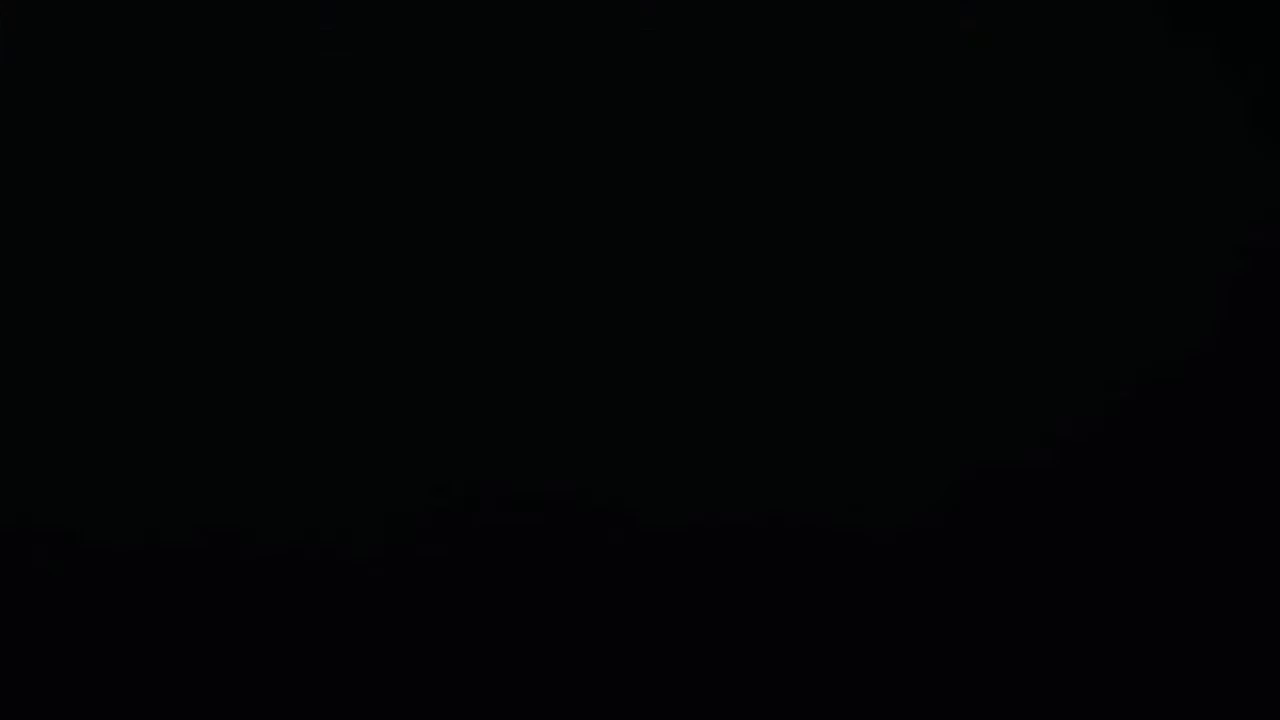